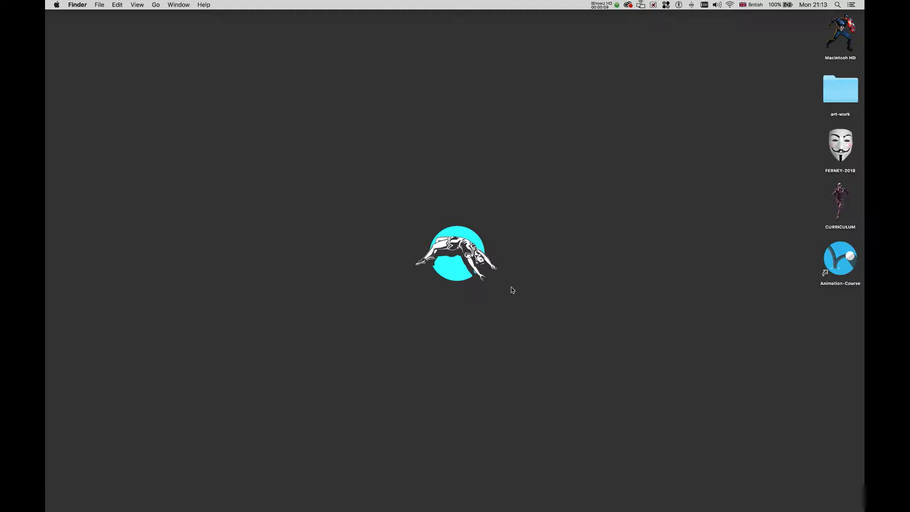
# Step: Switch to Adobe Photoshop CC 2018 and place the floating Layers panel right beside the painting
pyautogui.moveTo(232, 503)
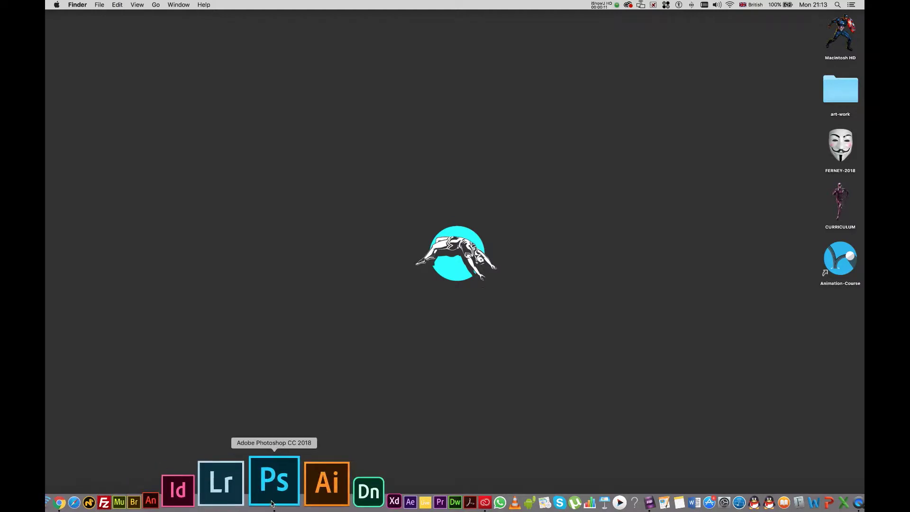
pyautogui.click(272, 502)
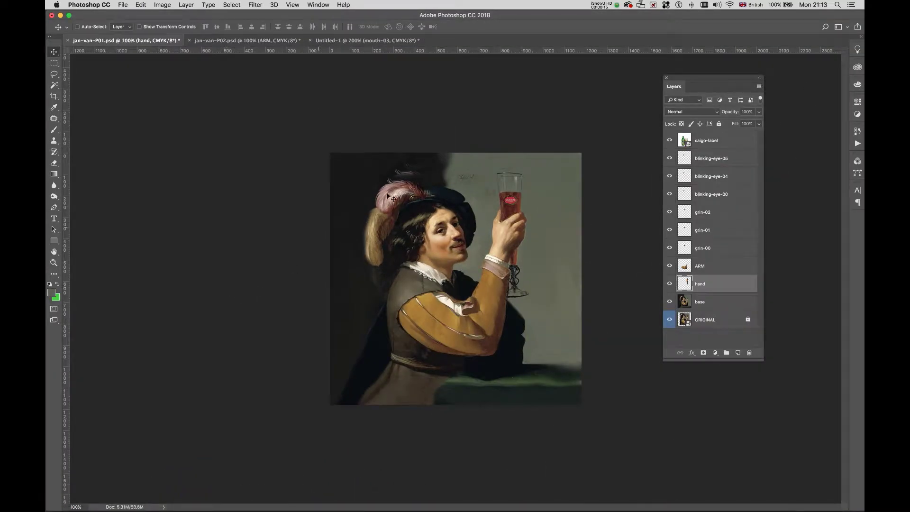
pyautogui.moveTo(681, 81); pyautogui.dragTo(606, 132)
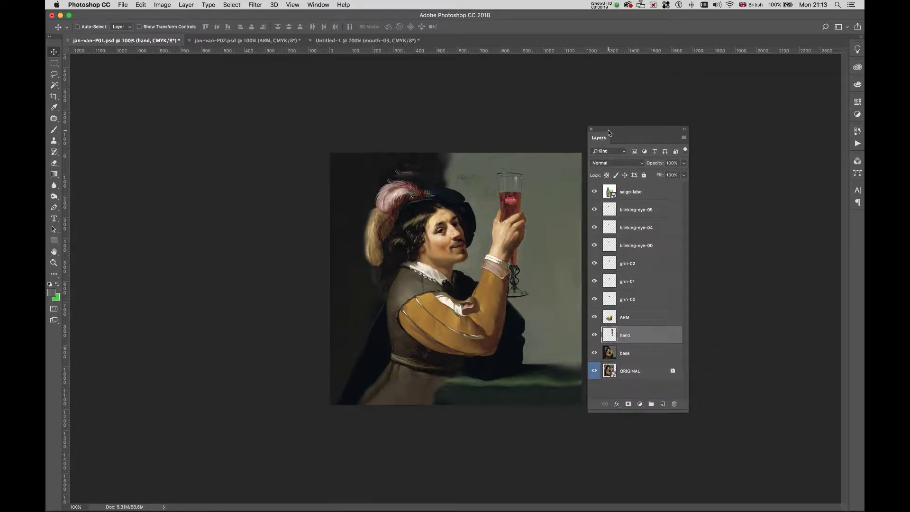
# Step: Hide every layer from saigo-label to hand, and toggle the base layer to compare it with ORIGINAL
pyautogui.moveTo(595, 192); pyautogui.dragTo(598, 337)
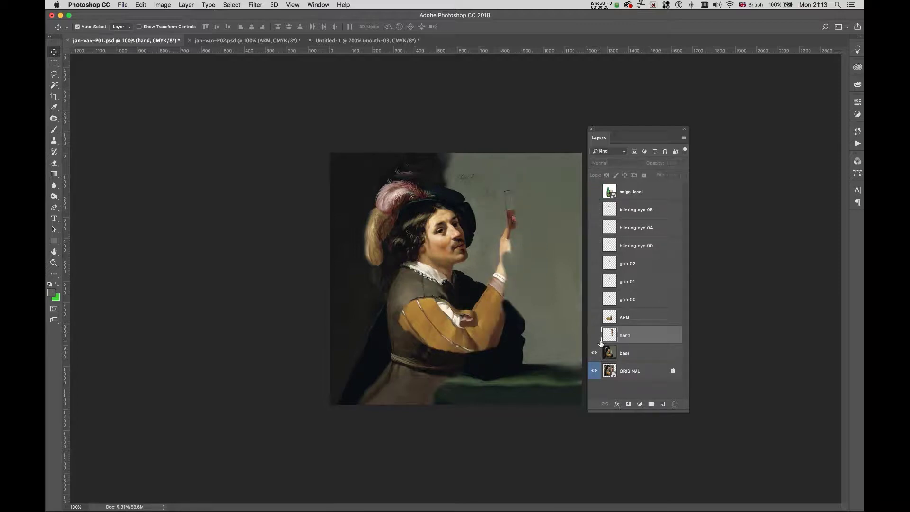
pyautogui.click(596, 354)
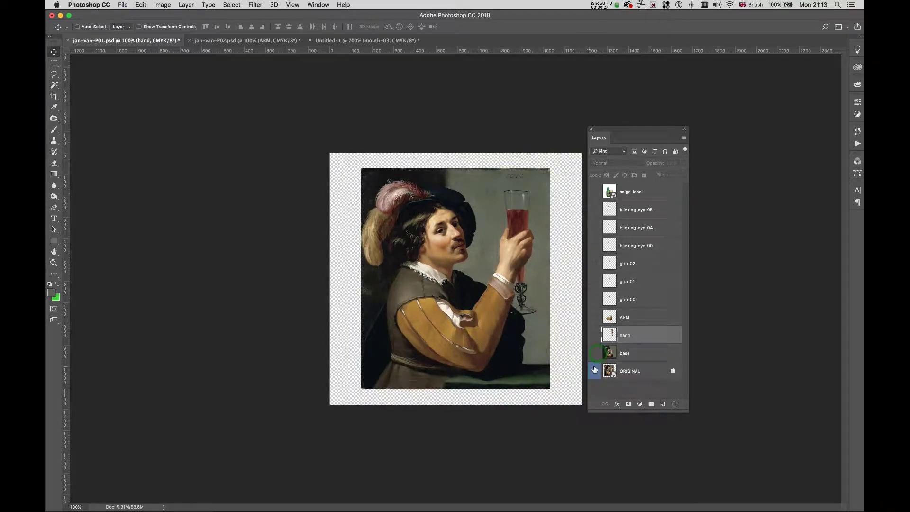
pyautogui.click(595, 353)
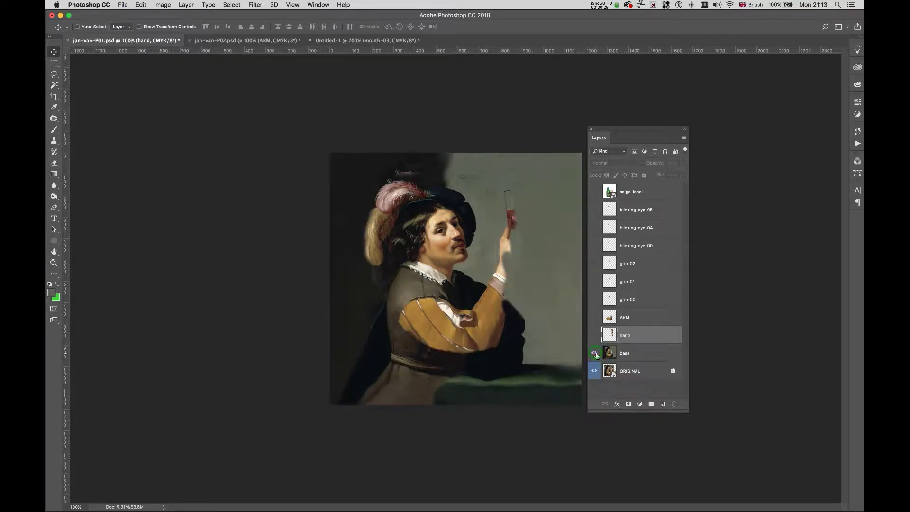
# Step: Isolate the cut-out arm by showing the hand and ARM layers and hiding base and ORIGINAL
pyautogui.click(595, 336)
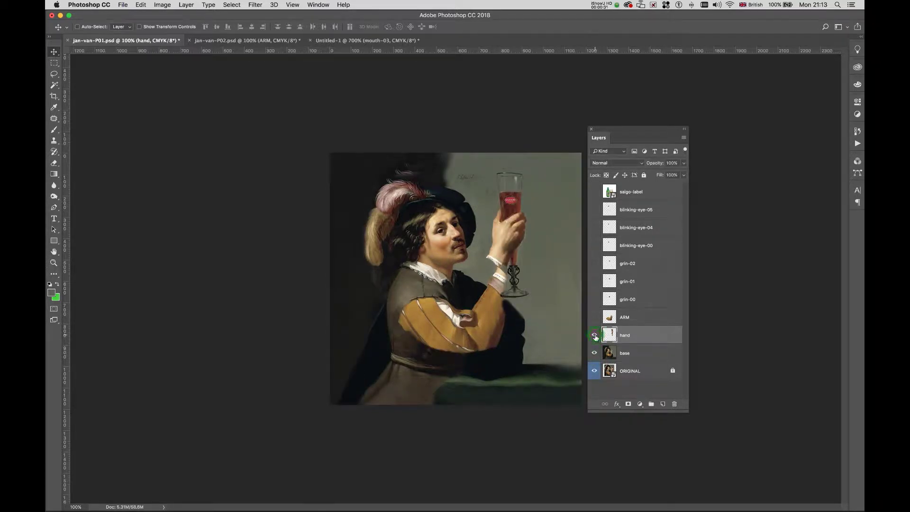
pyautogui.click(595, 354)
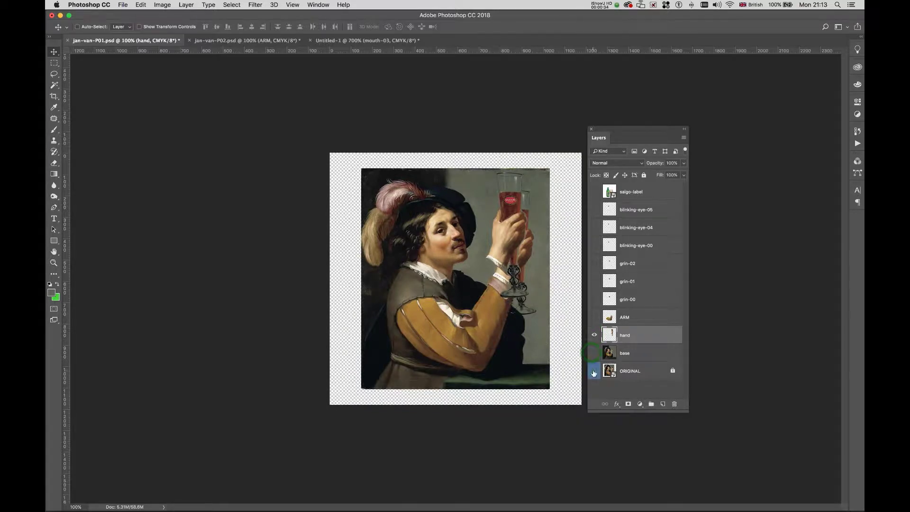
pyautogui.click(595, 372)
pyautogui.click(595, 317)
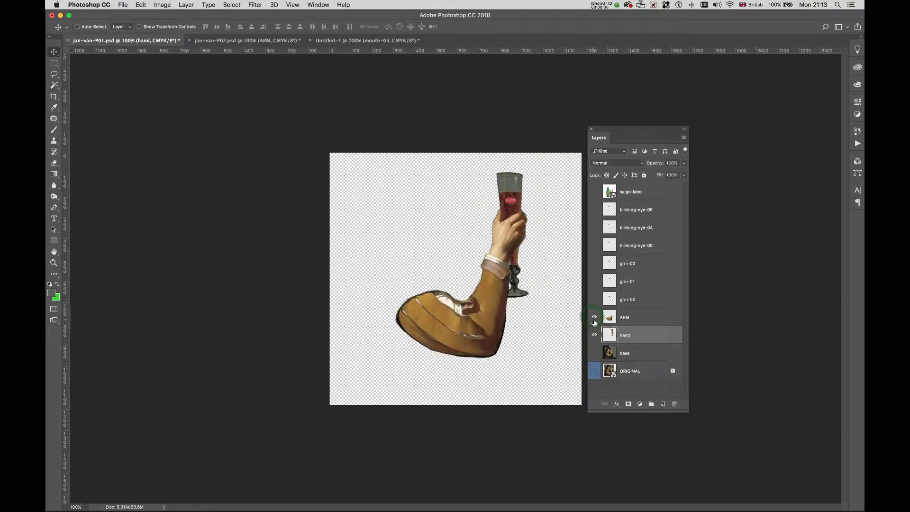
# Step: Show the grin-00, grin-01, grin-02 and all three blinking-eye layers, and toggle the saigo-label layer
pyautogui.click(595, 298)
pyautogui.click(595, 281)
pyautogui.click(595, 263)
pyautogui.click(595, 246)
pyautogui.click(595, 228)
pyautogui.click(595, 209)
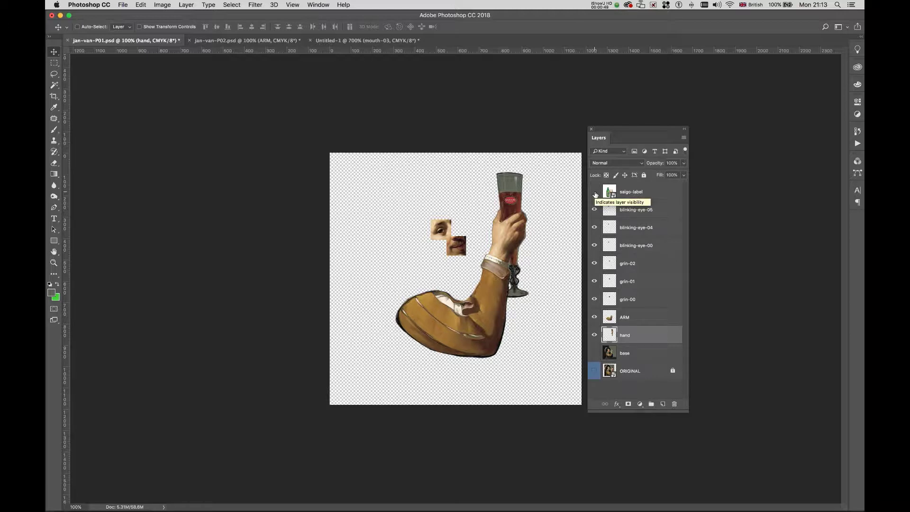
pyautogui.click(595, 193)
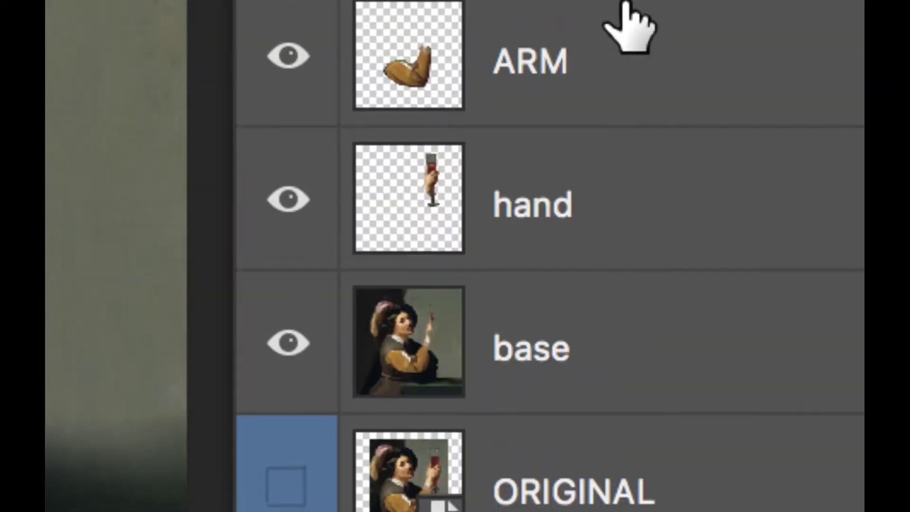
pyautogui.scroll(3, 629, 24)
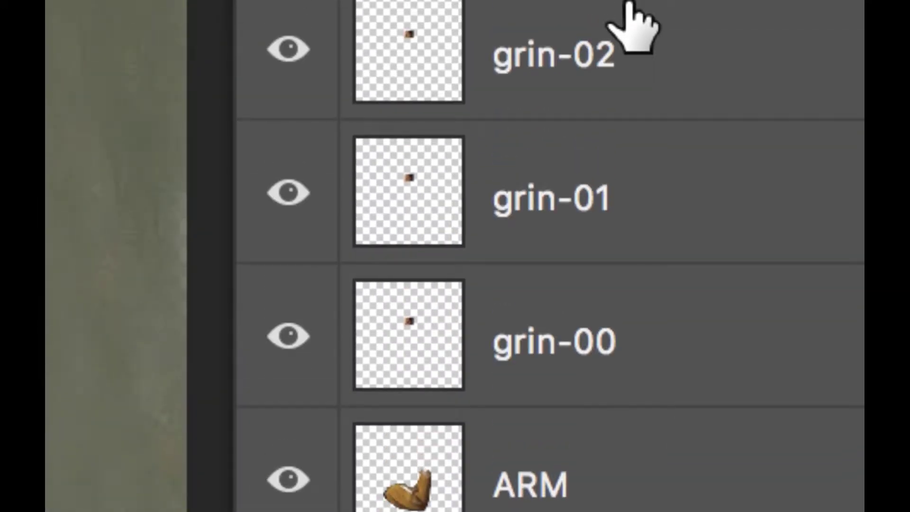
pyautogui.scroll(1, 629, 23)
pyautogui.scroll(6, 628, 24)
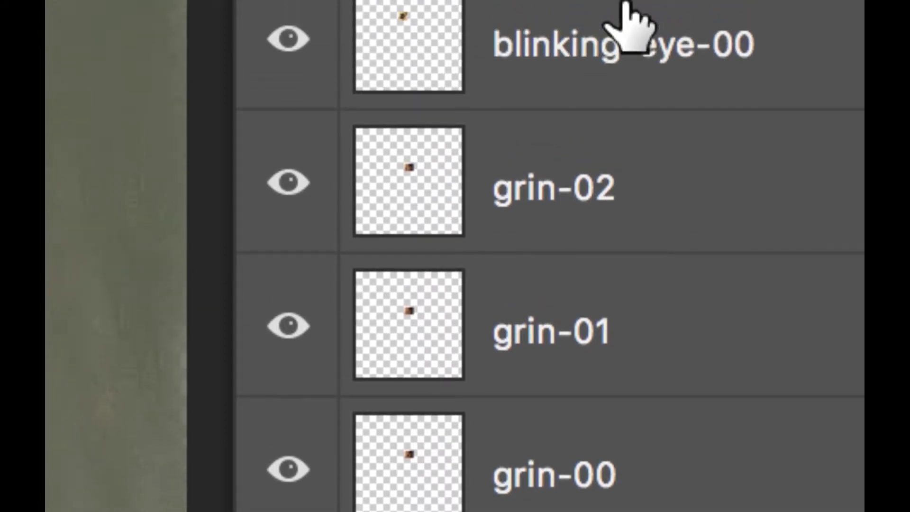
pyautogui.scroll(8, 635, 5)
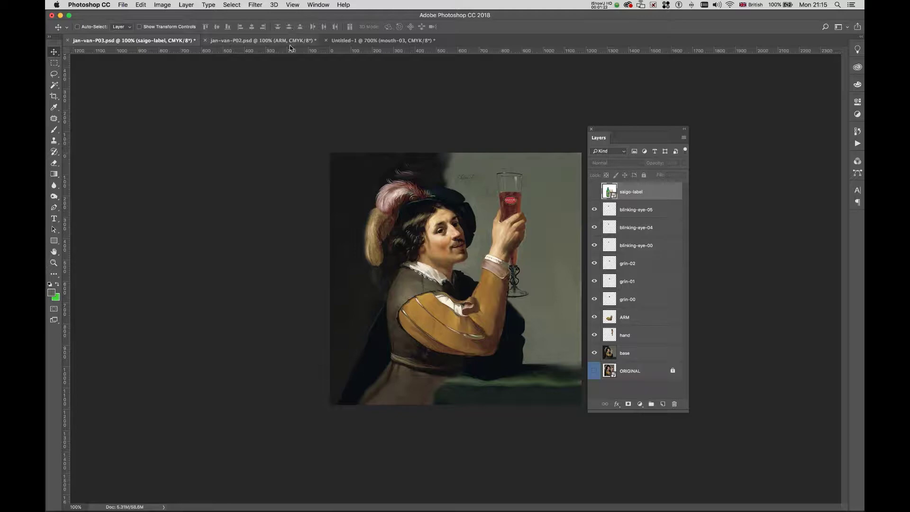
# Step: Show the Timeline panel and convert its frame animation to a video timeline
pyautogui.press('super')
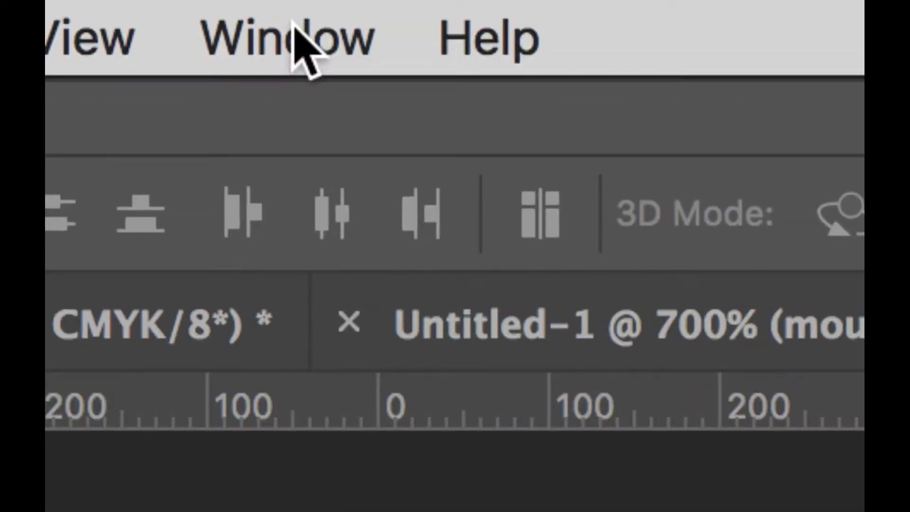
pyautogui.click(303, 53)
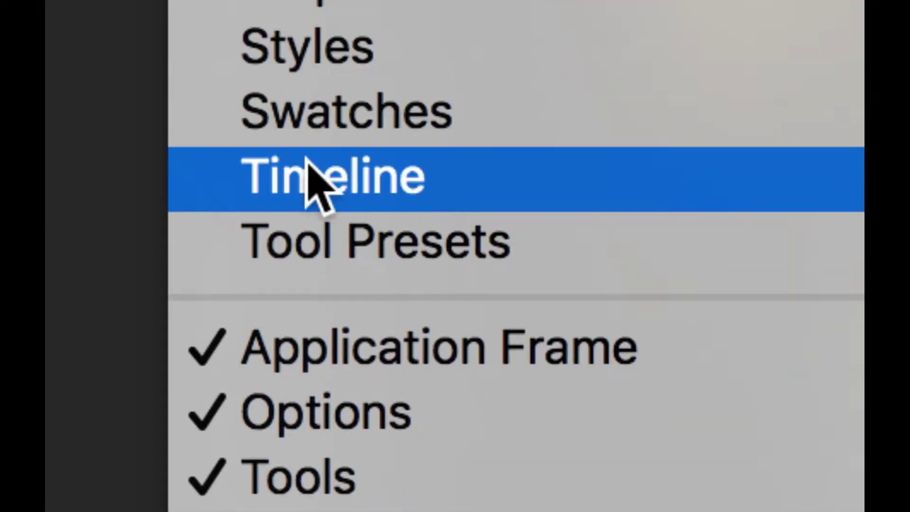
pyautogui.click(311, 178)
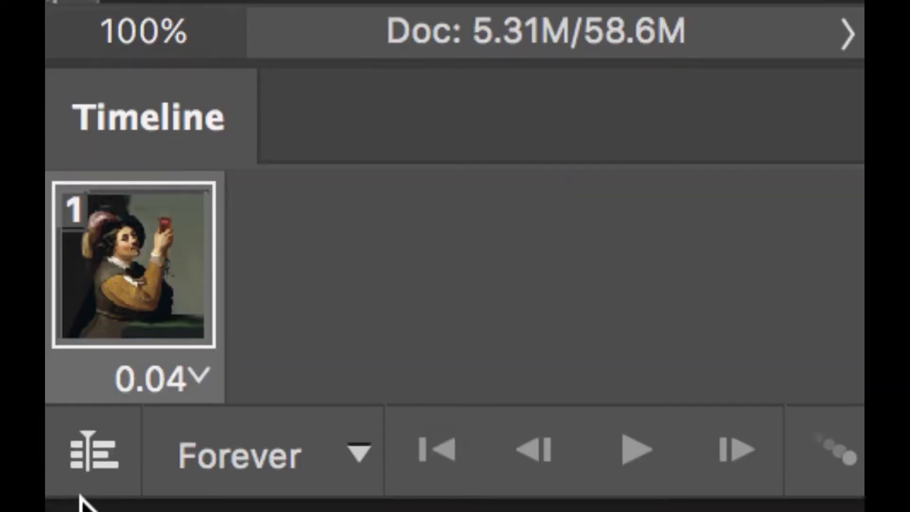
pyautogui.click(98, 467)
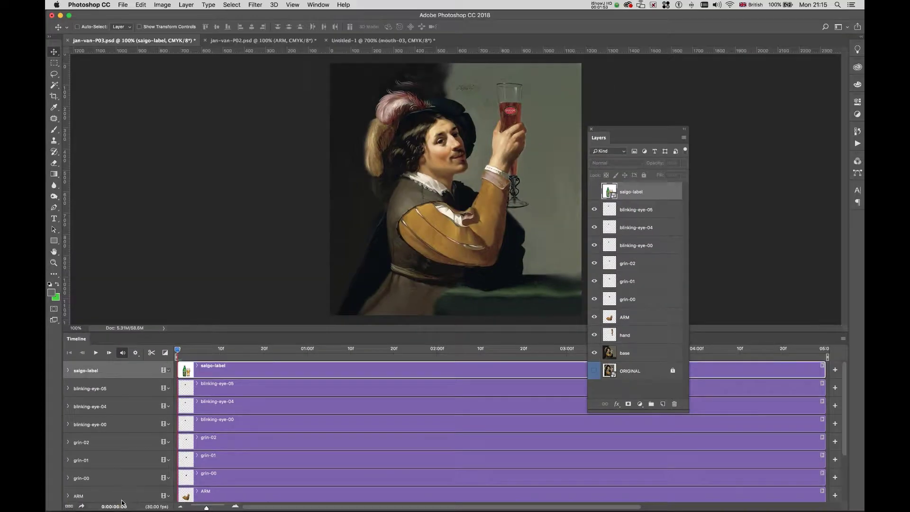
# Step: Move the Layers panel clear of the painting and enlarge the Timeline panel so all layer tracks fit
pyautogui.moveTo(652, 129); pyautogui.dragTo(720, 22)
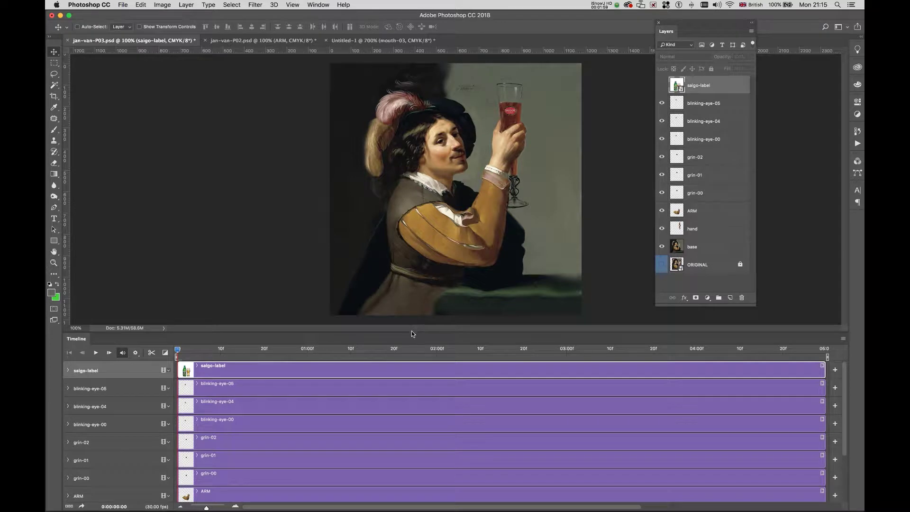
pyautogui.moveTo(413, 332); pyautogui.dragTo(416, 254)
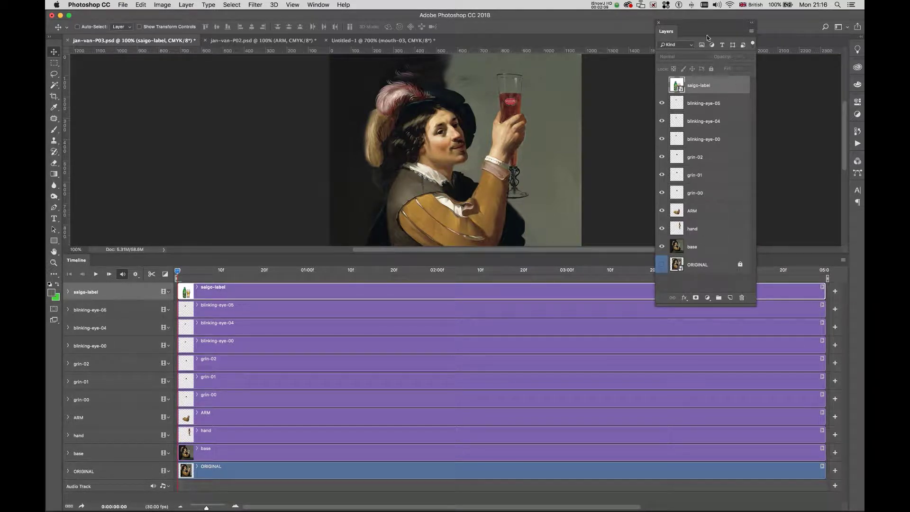
pyautogui.moveTo(706, 25); pyautogui.dragTo(703, 19)
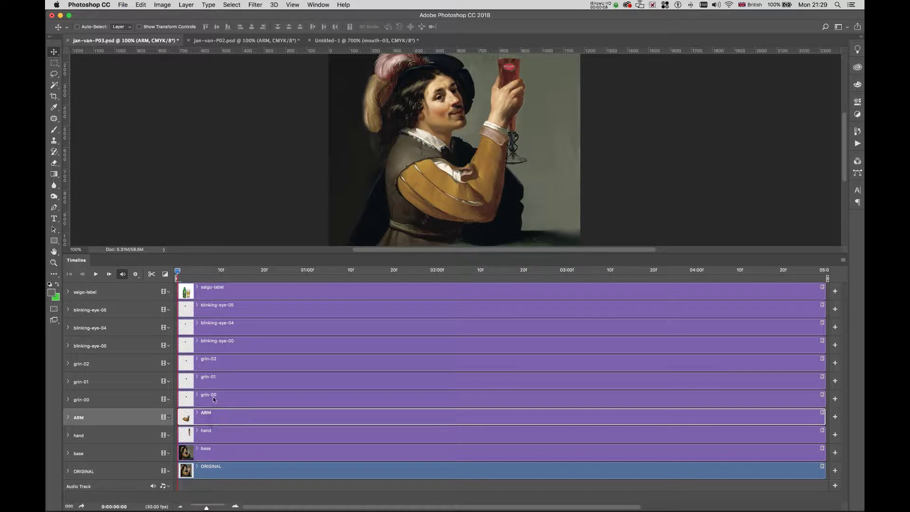
# Step: Reopen the Layers panel and move it farther away from the painting
pyautogui.click(317, 5)
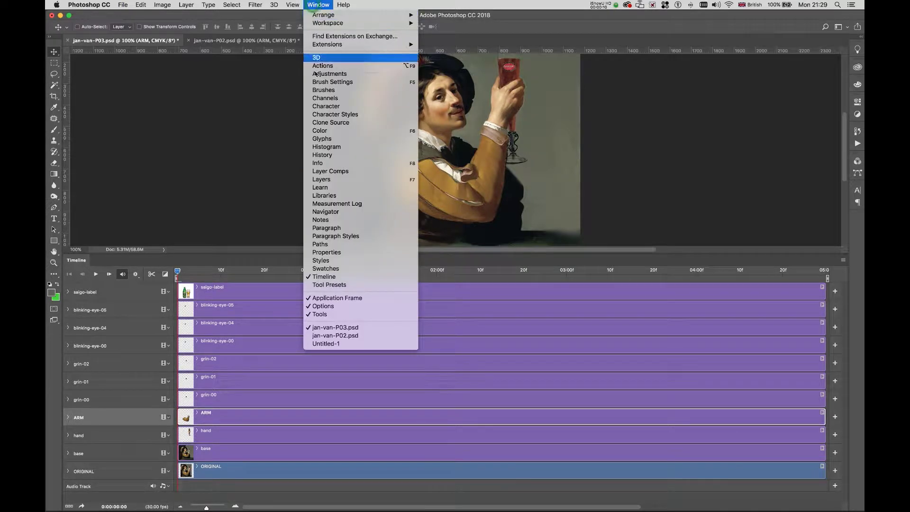
pyautogui.click(325, 180)
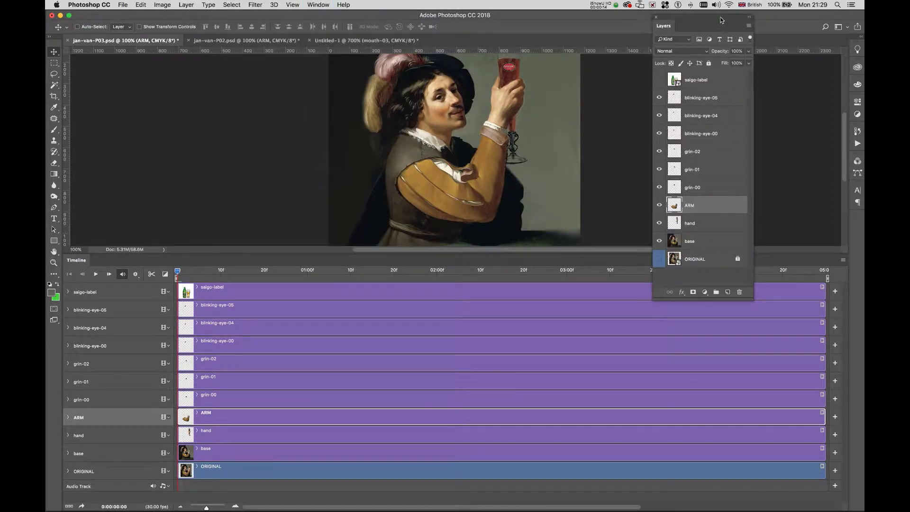
pyautogui.moveTo(717, 20); pyautogui.dragTo(785, 15)
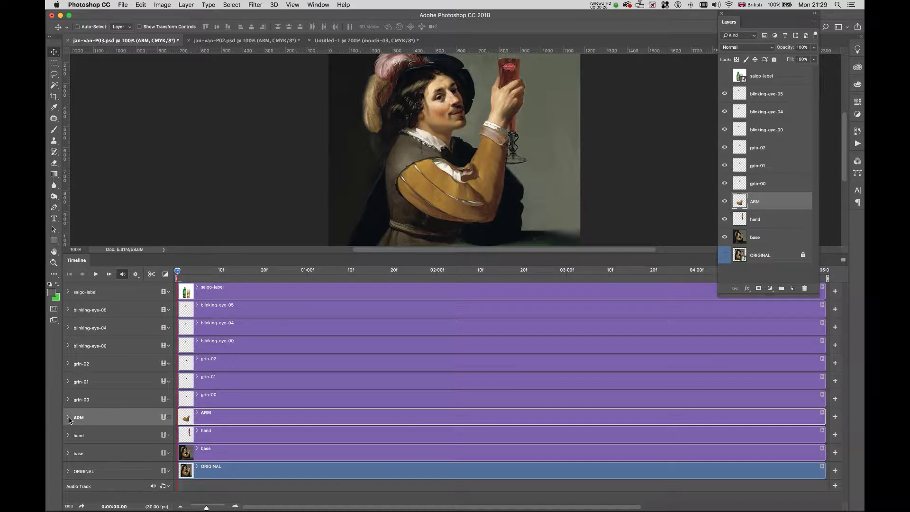
# Step: Expand the ARM track's properties and enable Position keyframing at the start of the timeline
pyautogui.click(69, 418)
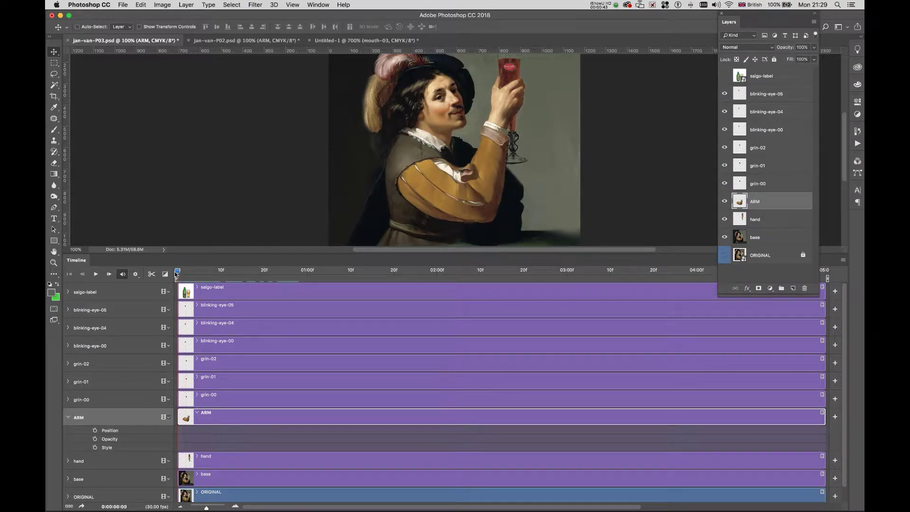
pyautogui.press('super')
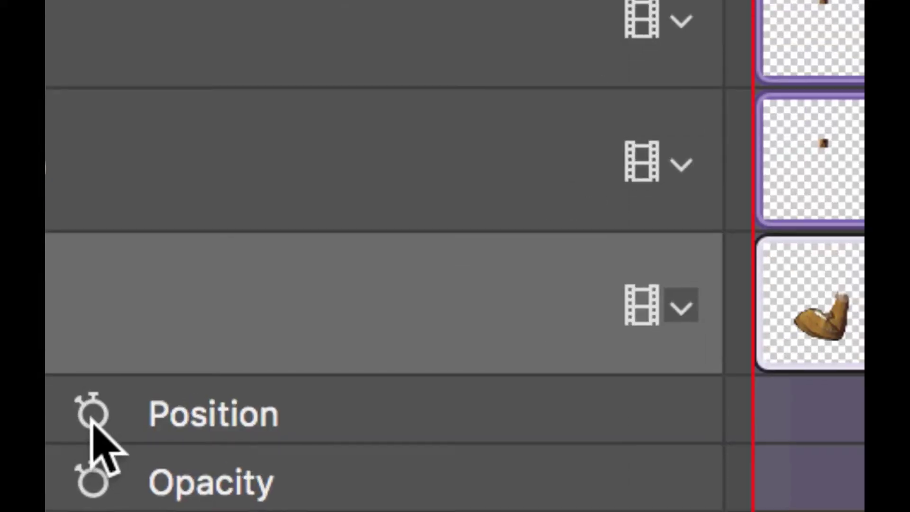
pyautogui.click(92, 413)
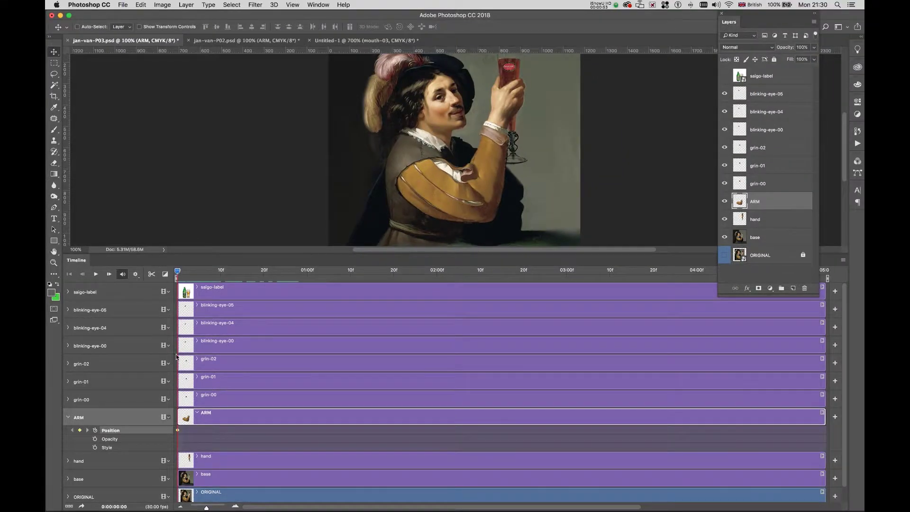
# Step: Add an ARM Position keyframe at 0:00:01:10 and move the arm about 460 px to the right there
pyautogui.moveTo(179, 272); pyautogui.dragTo(350, 277)
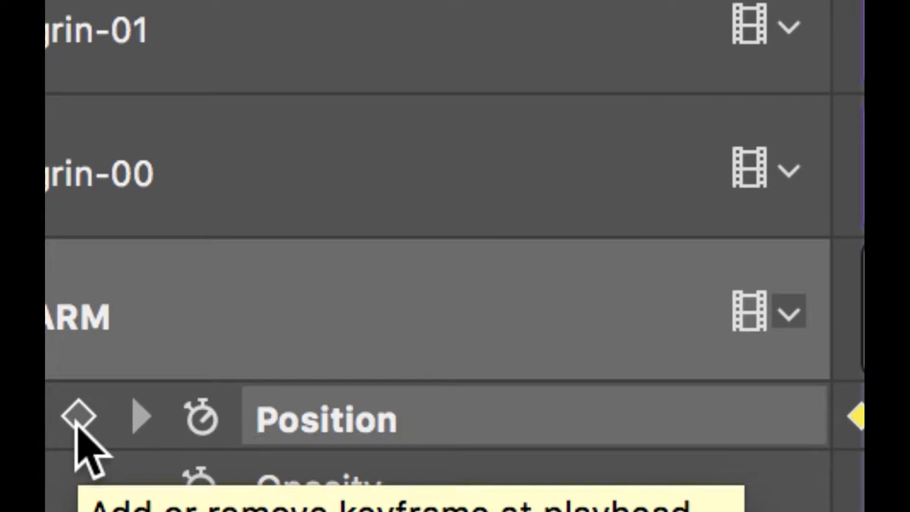
pyautogui.click(78, 417)
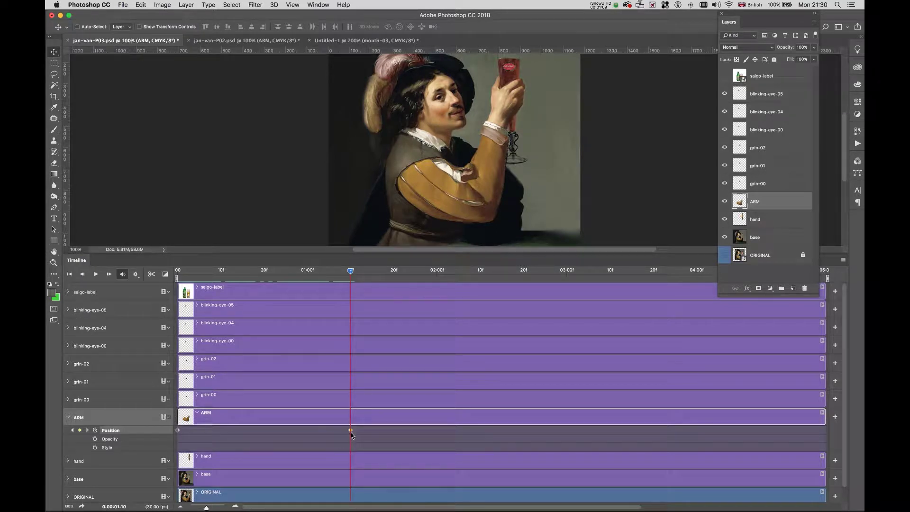
pyautogui.moveTo(433, 191); pyautogui.dragTo(533, 190)
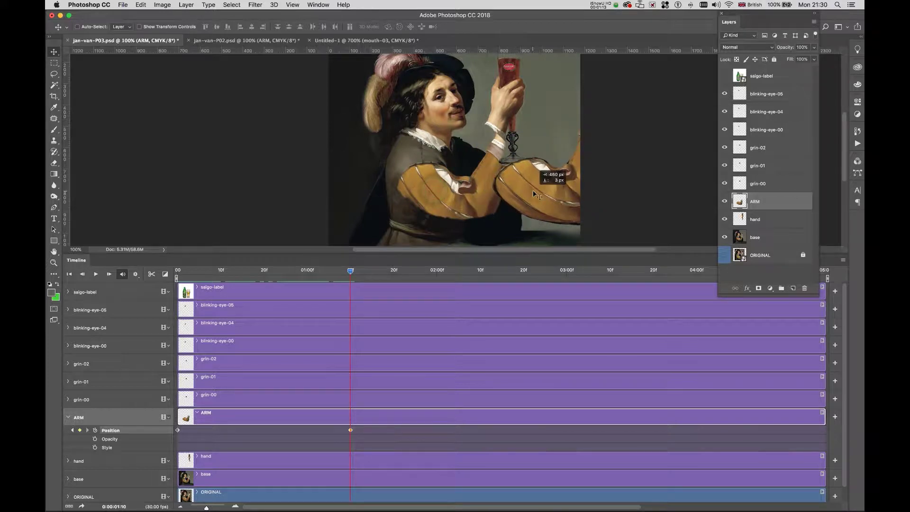
# Step: Play the timeline from its start to preview the arm's movement, and stop after the second keyframe
pyautogui.moveTo(351, 270); pyautogui.dragTo(178, 272)
pyautogui.press('space')
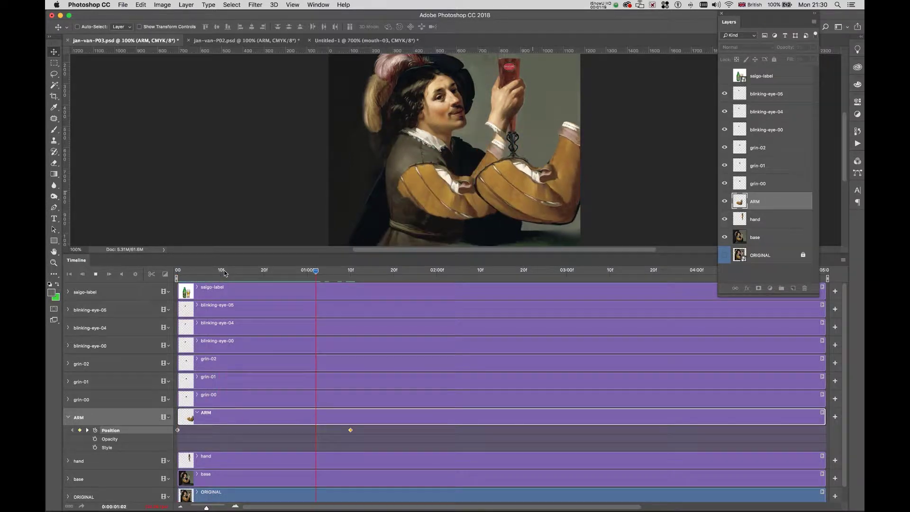
pyautogui.press('space')
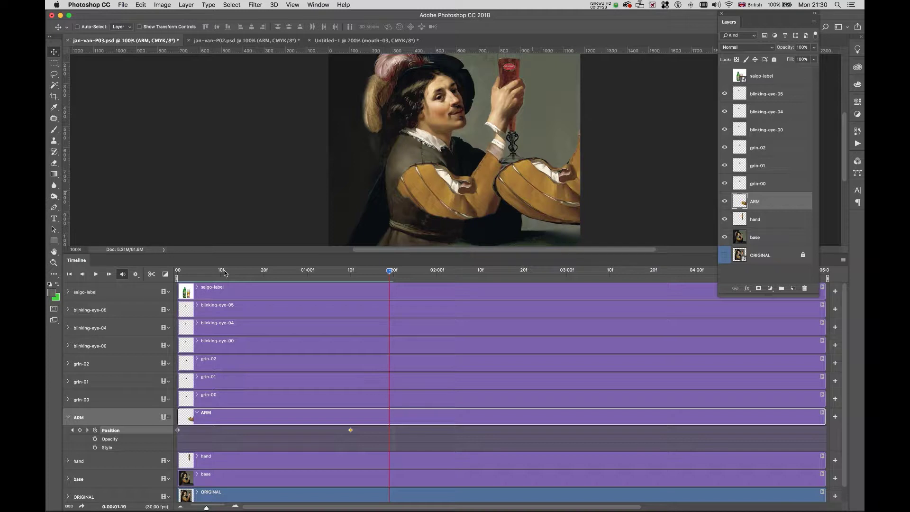
# Step: Delete both ARM Position keyframes and reset the timeline, with the playhead at the start and the ARM track collapsed
pyautogui.press('Delete')
pyautogui.click(179, 431)
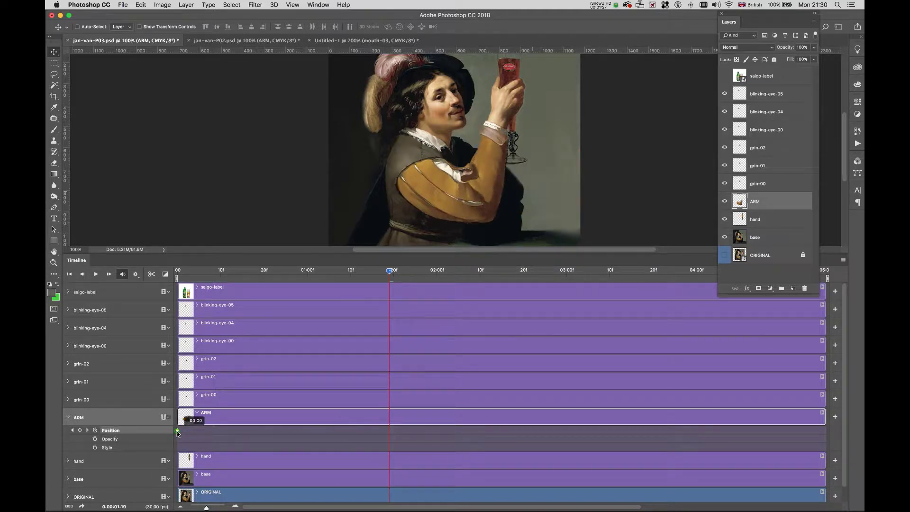
pyautogui.press('Delete')
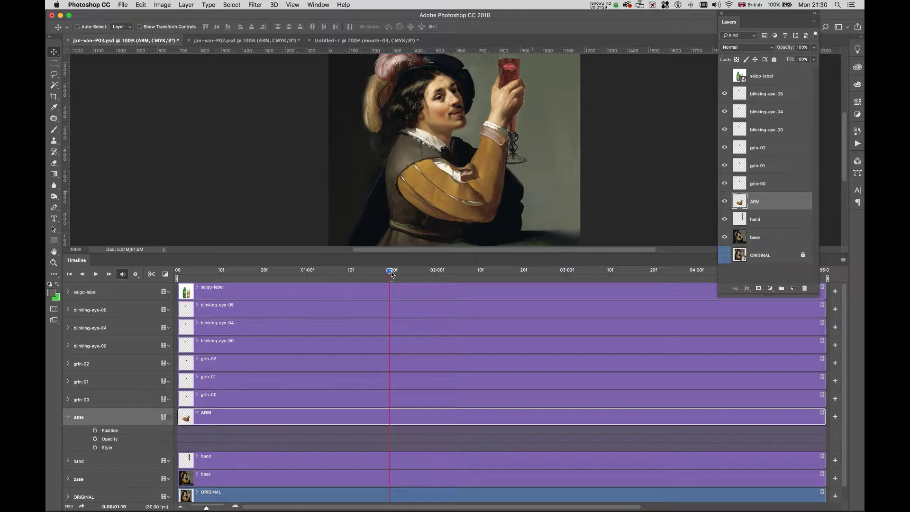
pyautogui.moveTo(391, 272); pyautogui.dragTo(179, 272)
pyautogui.click(68, 417)
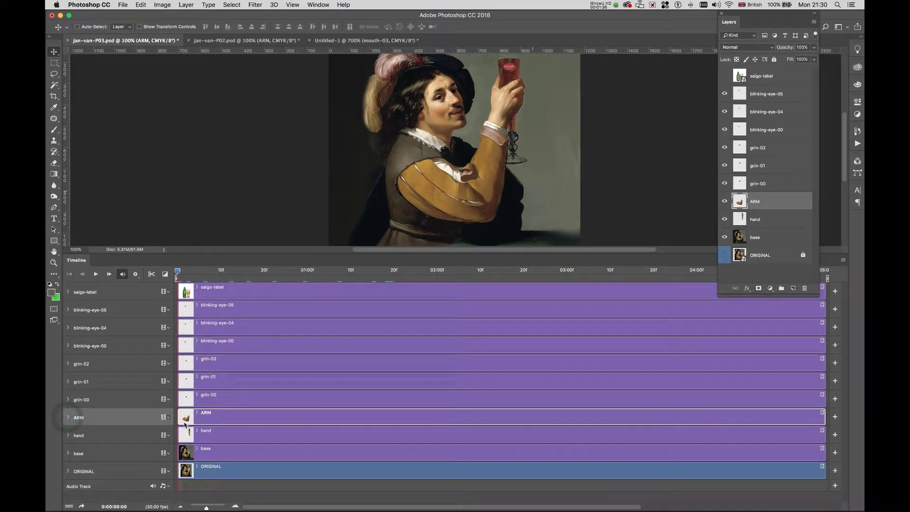
# Step: Try rotating the ARM layer about -44° at 0:00:00:20 with Position keyframes there and at the timeline's start
pyautogui.click(68, 417)
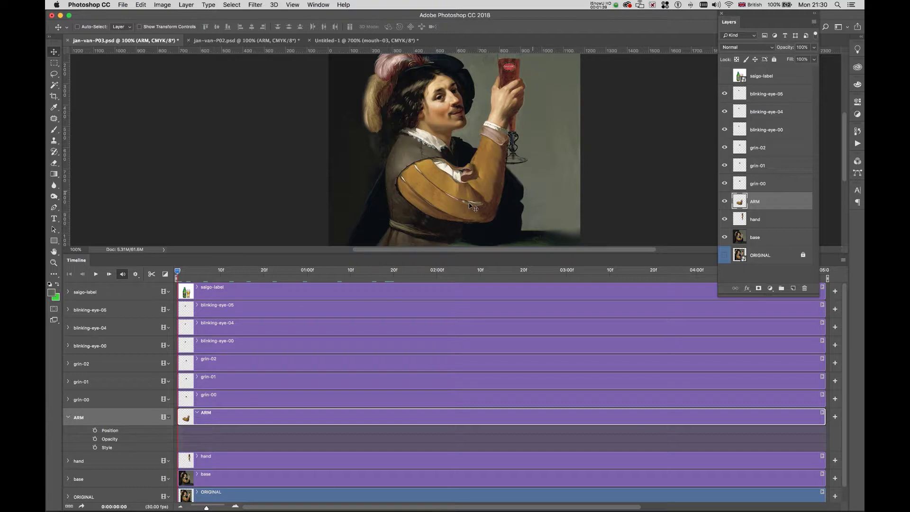
pyautogui.click(94, 431)
pyautogui.moveTo(177, 271); pyautogui.dragTo(264, 276)
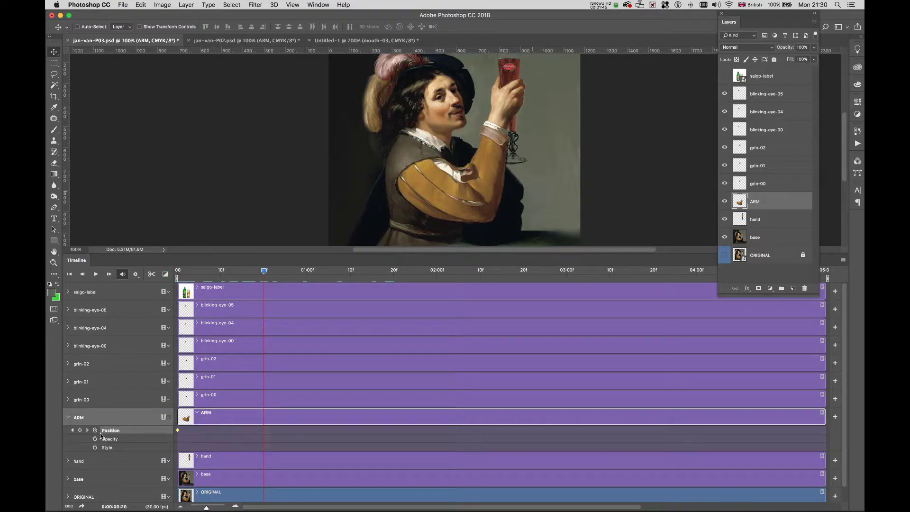
pyautogui.press('super+t')
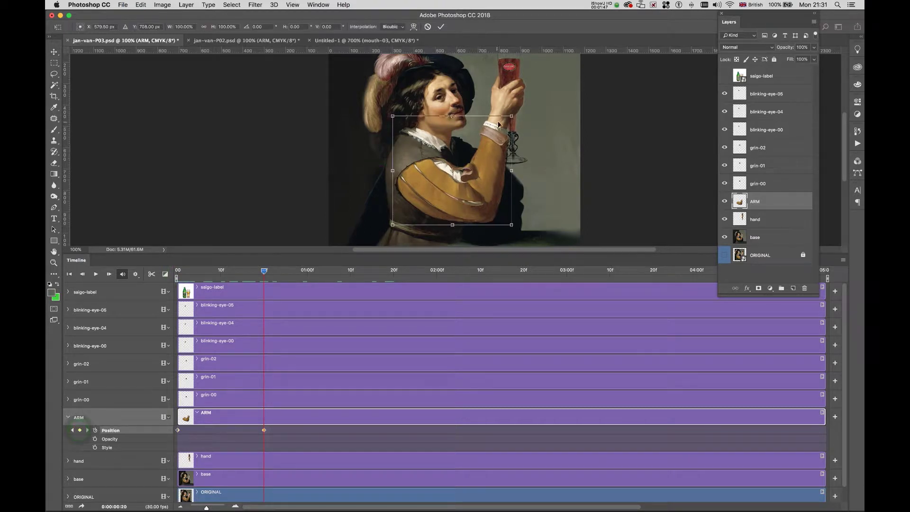
pyautogui.moveTo(522, 113); pyautogui.dragTo(467, 78)
pyautogui.moveTo(454, 174); pyautogui.dragTo(454, 229)
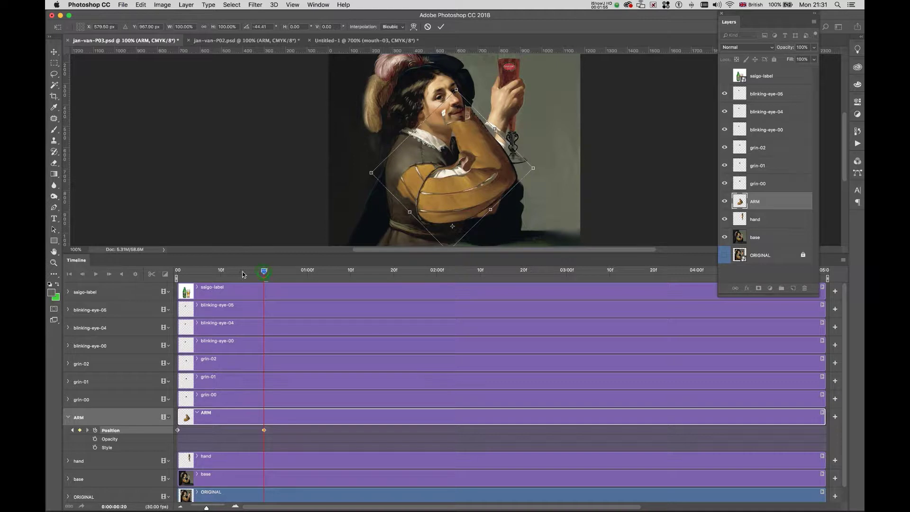
pyautogui.press('Return')
# Step: Play the timeline from its start to check the arm's rotation, and undo the rotation and the Position keyframes
pyautogui.press('Home')
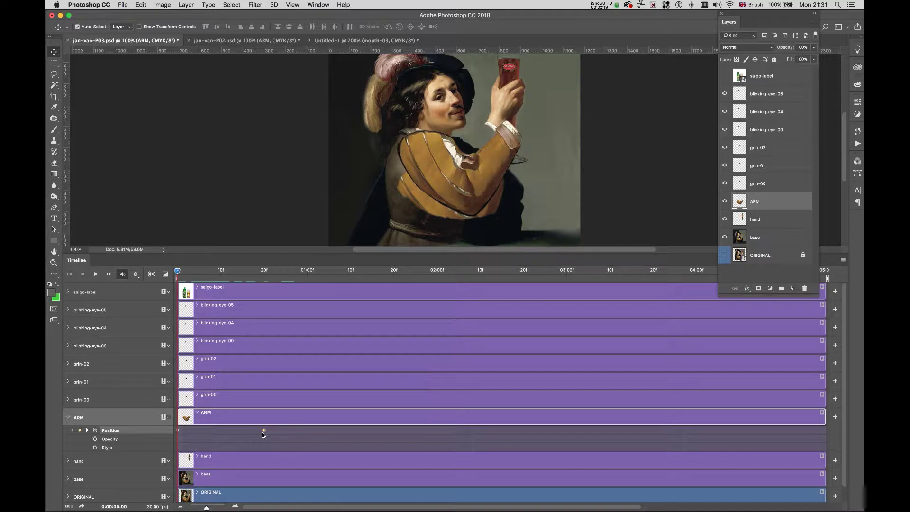
pyautogui.press('space')
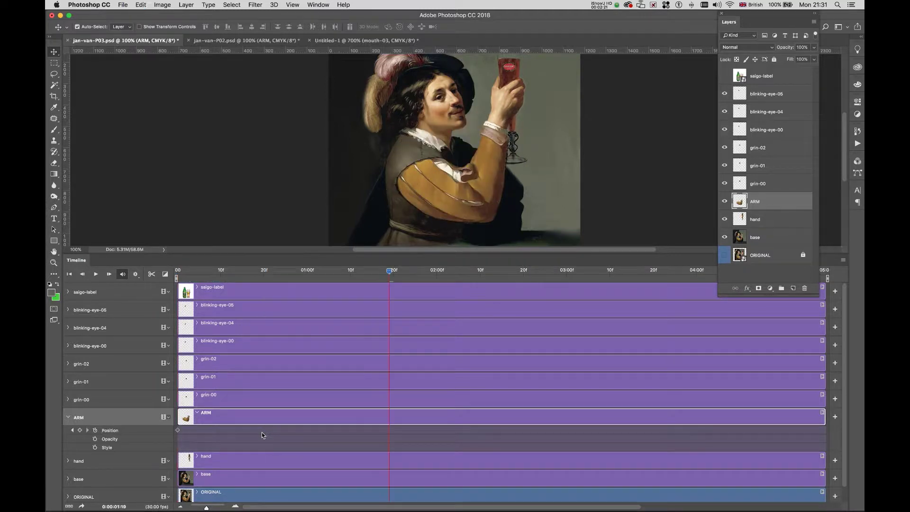
pyautogui.press('super+z')
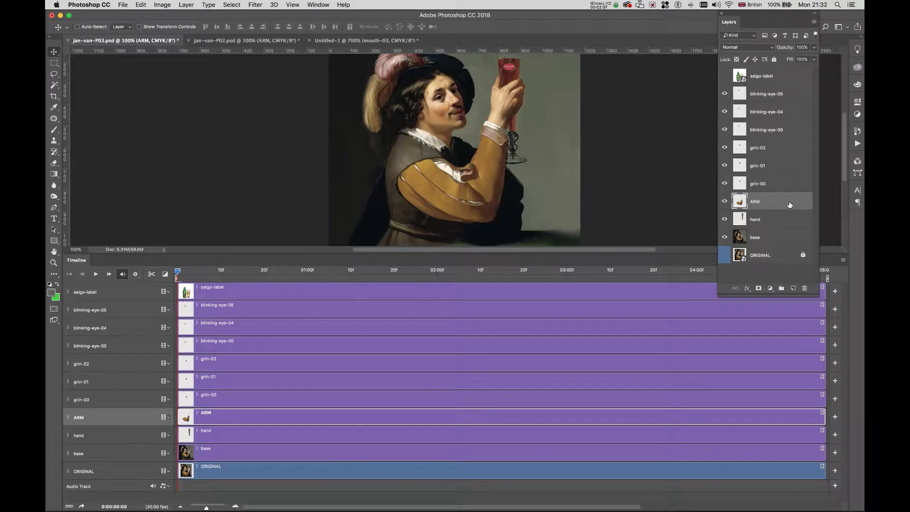
# Step: Convert the ARM layer to a Smart Object
pyautogui.rightClick(787, 202)
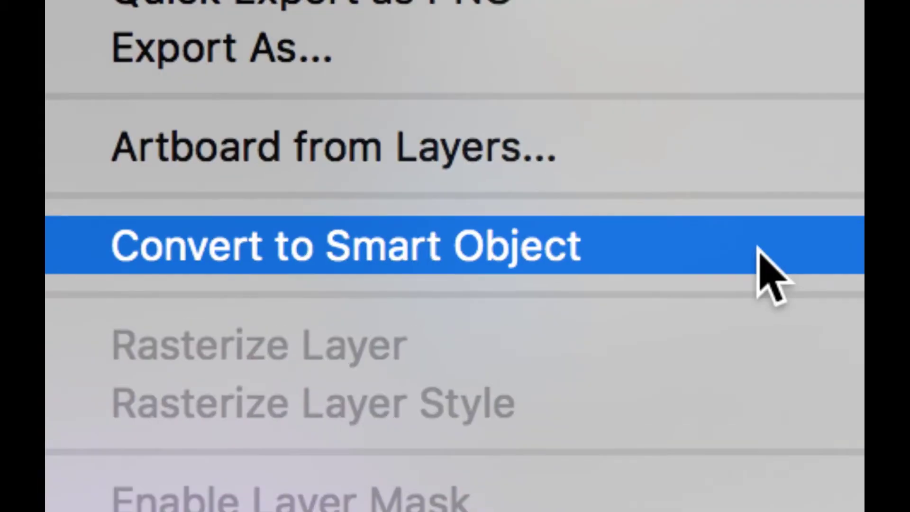
pyautogui.click(530, 252)
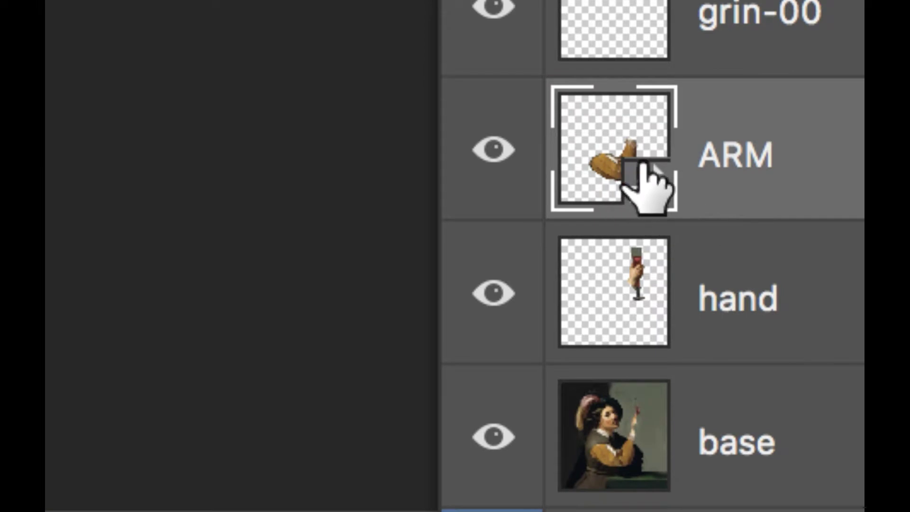
pyautogui.moveTo(643, 162); pyautogui.dragTo(647, 164)
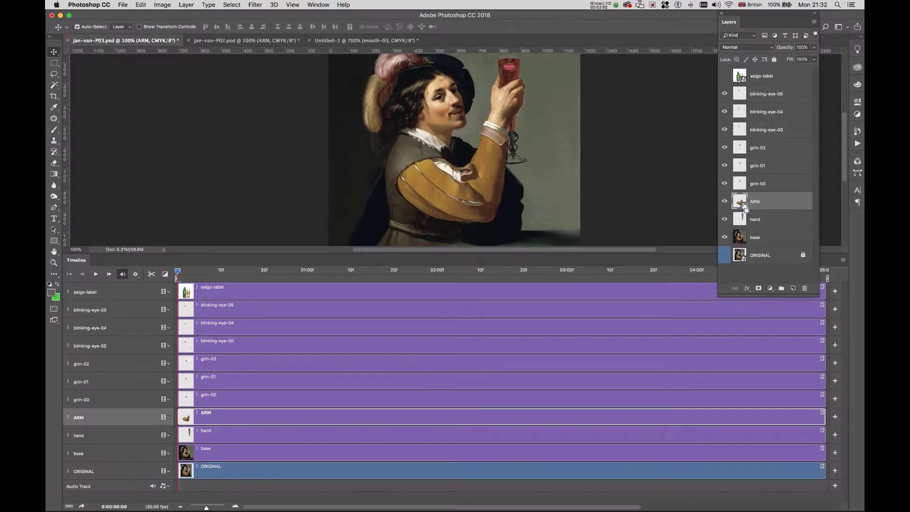
pyautogui.moveTo(745, 205); pyautogui.dragTo(327, 368)
# Step: Enable Transform keyframing for the ARM track at the timeline's start and place the arm's transform pivot at the shoulder
pyautogui.click(68, 418)
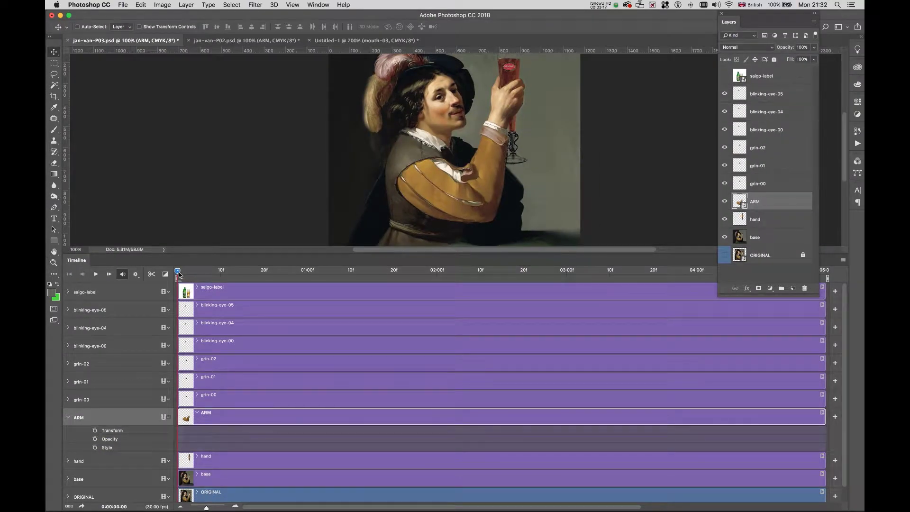
pyautogui.click(95, 431)
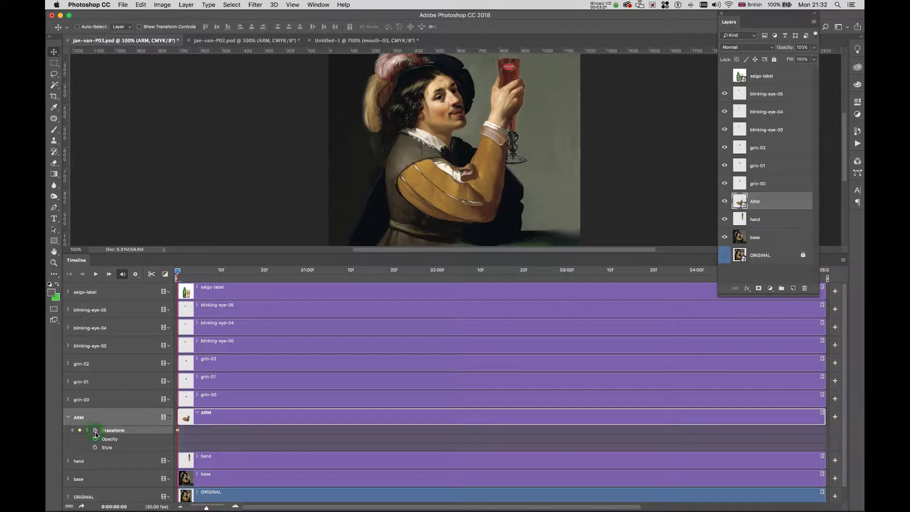
pyautogui.press('super')
pyautogui.press('super+t')
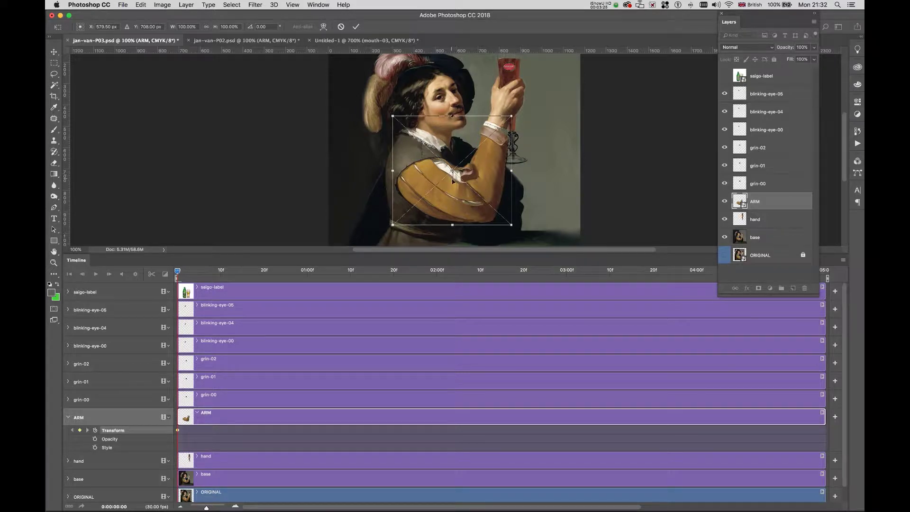
pyautogui.press('super+equal')
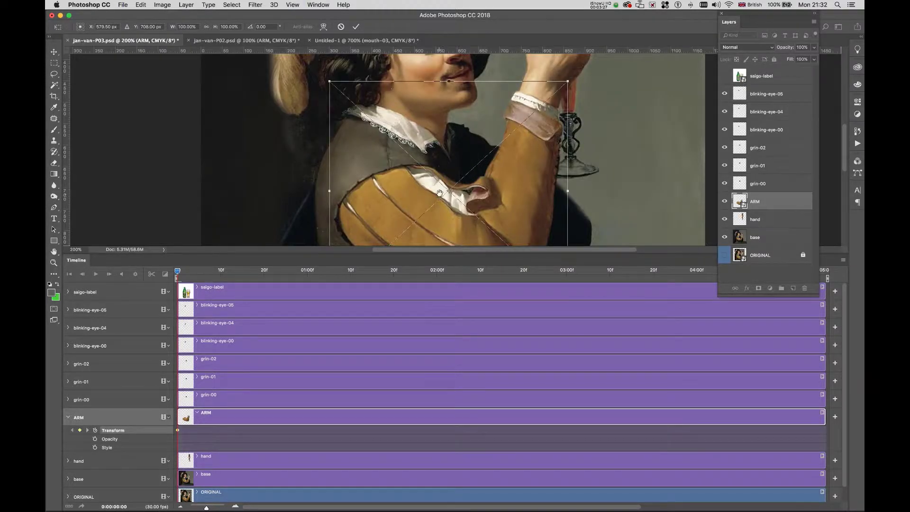
pyautogui.scroll(-2, 454, 171)
pyautogui.moveTo(454, 167); pyautogui.dragTo(365, 162)
pyautogui.press('Return')
# Step: Add an ARM Transform keyframe at 0:00:01:04, rotate the arm about -6° around the shoulder there, and preview the motion
pyautogui.click(203, 273)
pyautogui.moveTo(314, 277); pyautogui.dragTo(325, 277)
pyautogui.click(80, 431)
pyautogui.press('super+t')
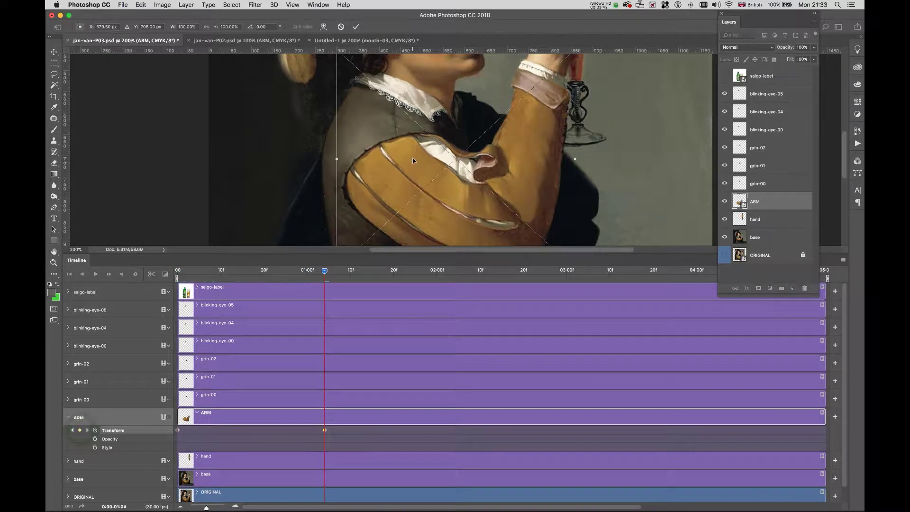
pyautogui.moveTo(456, 159); pyautogui.dragTo(370, 188)
pyautogui.press('super+minus')
pyautogui.press('super+minus')
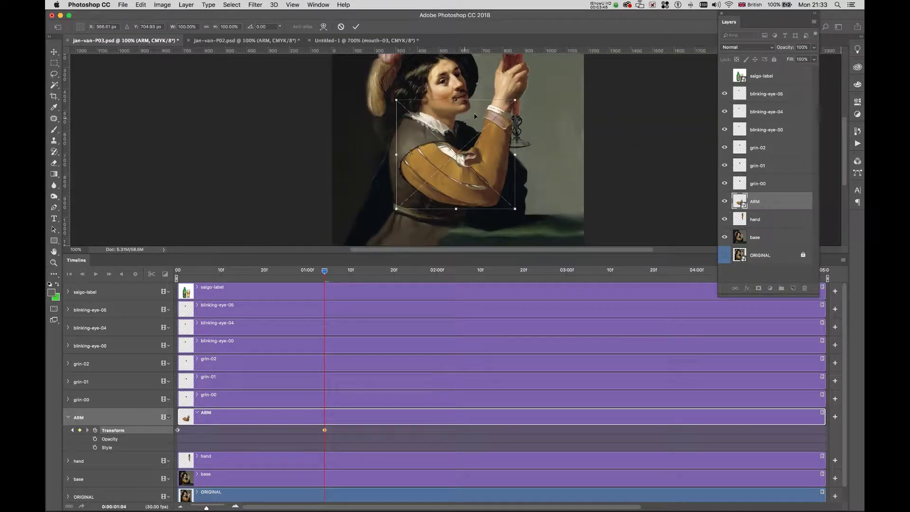
pyautogui.moveTo(525, 99); pyautogui.dragTo(511, 82)
pyautogui.press('Return')
pyautogui.press('space')
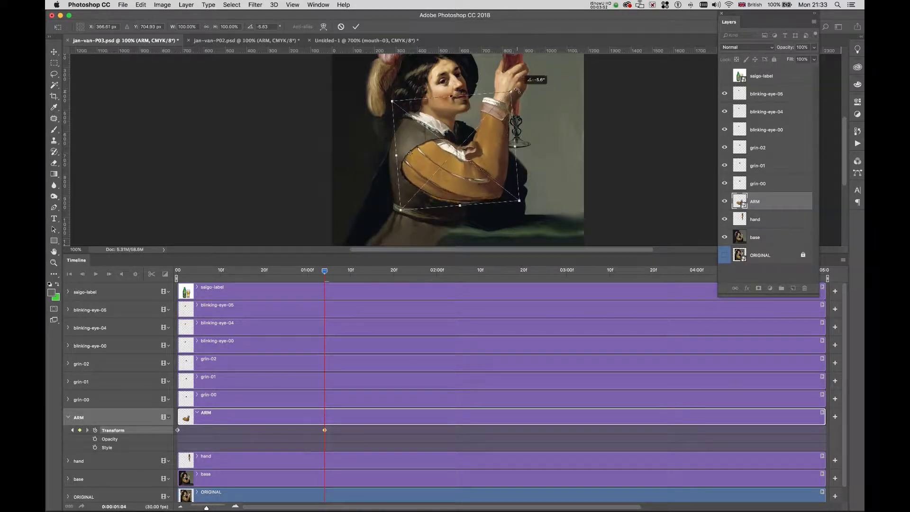
pyautogui.press('space')
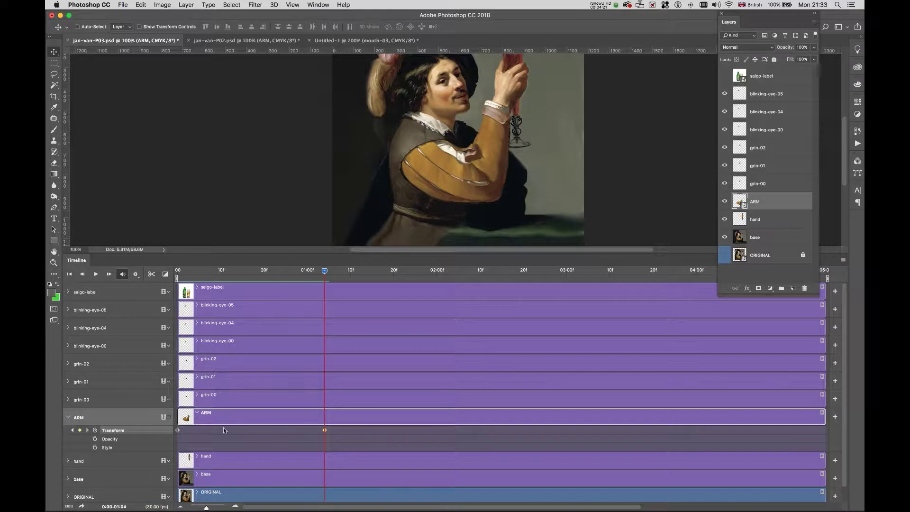
# Step: Rotate the arm about 14° around the shoulder at the timeline's start and play the animation
pyautogui.moveTo(319, 274); pyautogui.dragTo(177, 274)
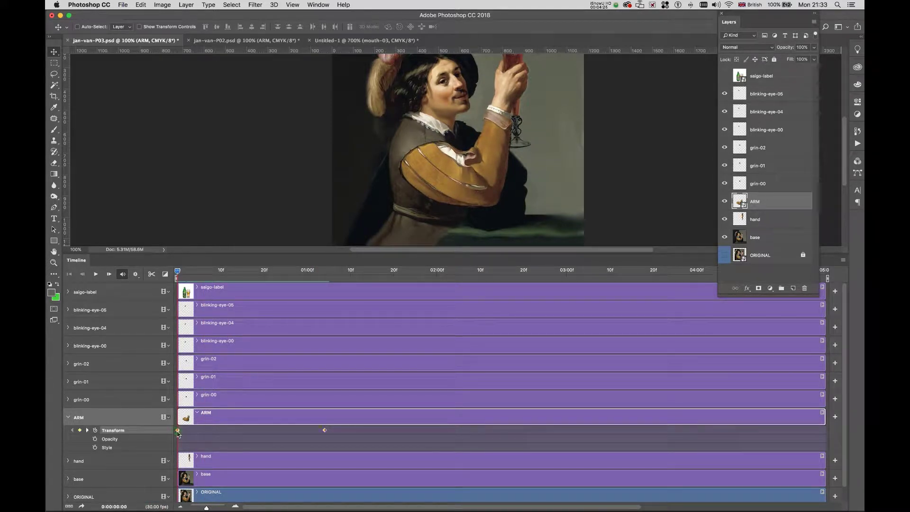
pyautogui.press('super+t')
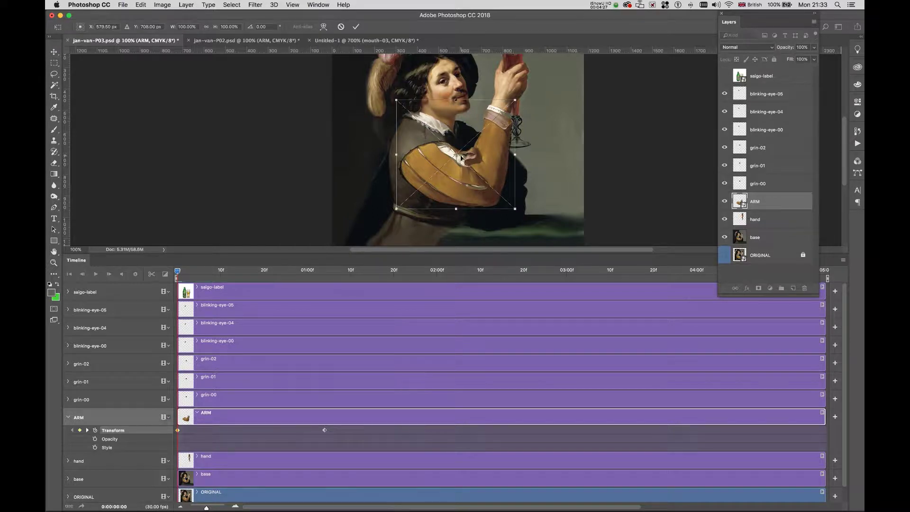
pyautogui.moveTo(456, 155); pyautogui.dragTo(415, 151)
pyautogui.moveTo(522, 217); pyautogui.dragTo(509, 242)
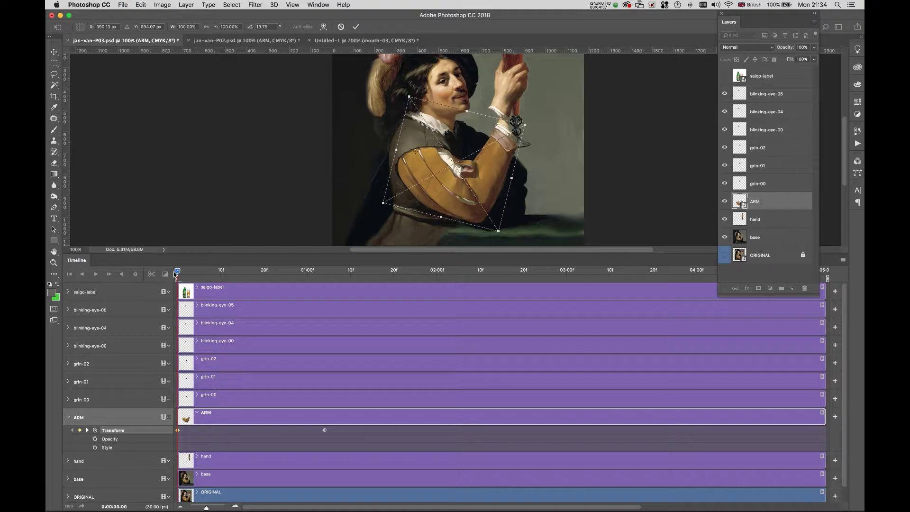
pyautogui.press('Return')
pyautogui.press('space')
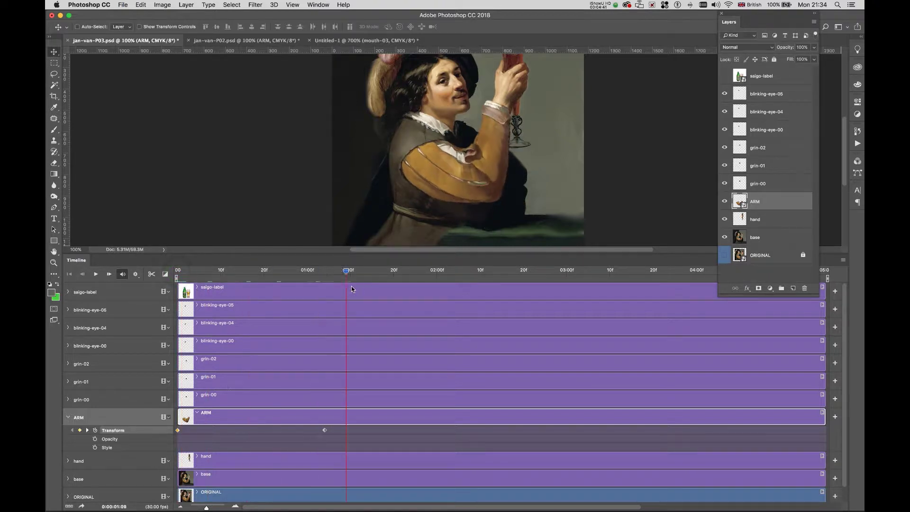
# Step: Move the second ARM Transform keyframe to 0:00:00:10 and replay the faster movement from the start
pyautogui.click(325, 430)
pyautogui.moveTo(324, 430); pyautogui.dragTo(221, 431)
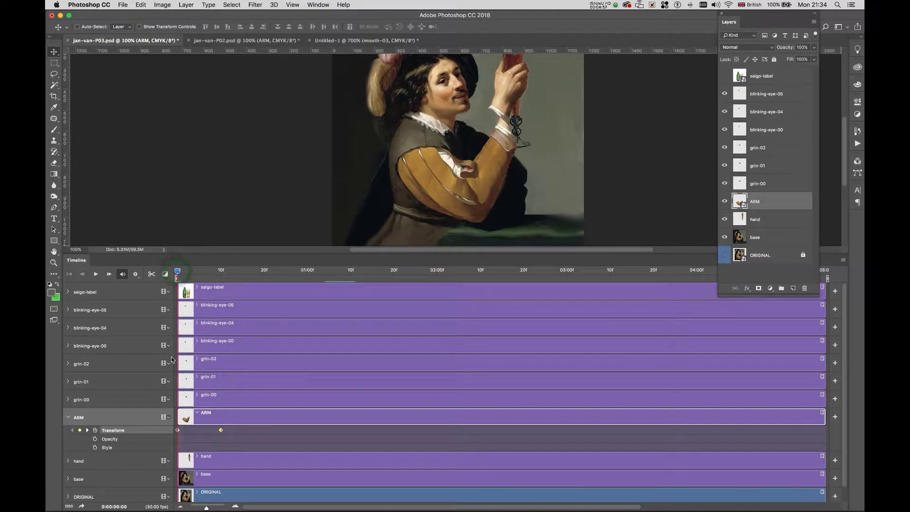
pyautogui.press('space')
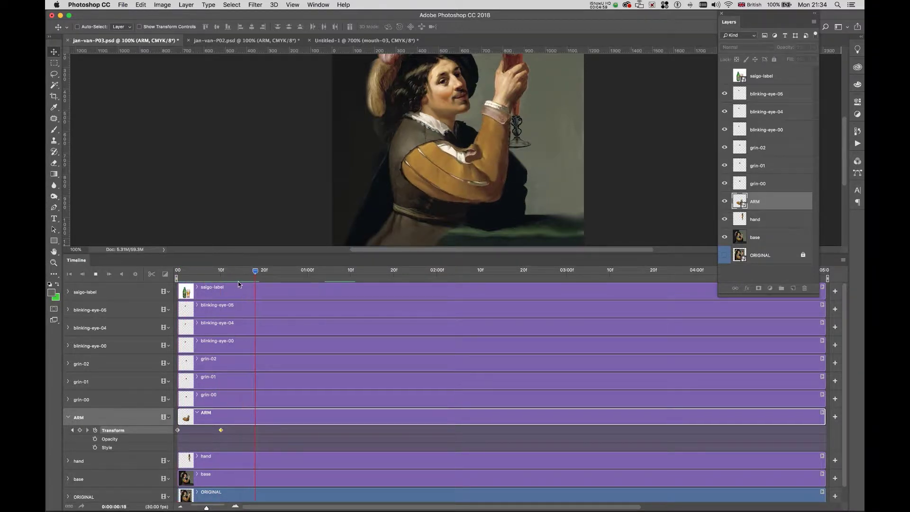
pyautogui.moveTo(264, 272); pyautogui.dragTo(136, 304)
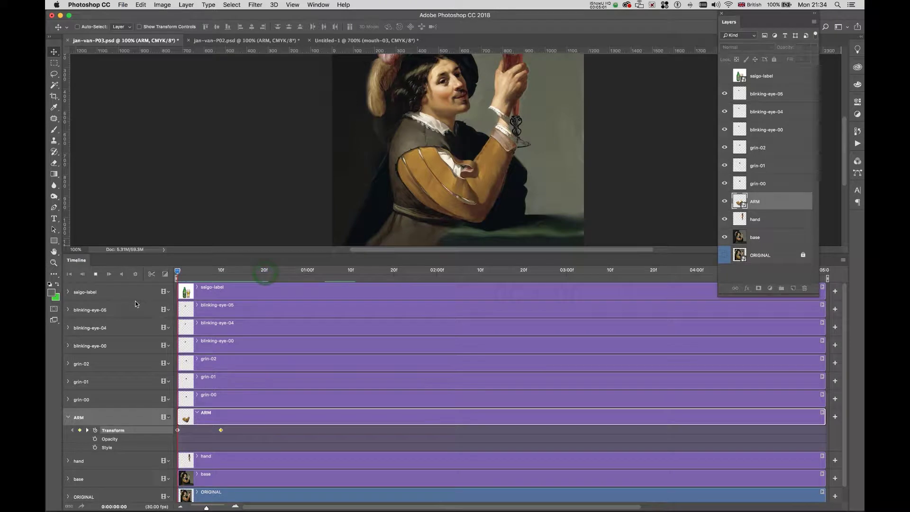
pyautogui.press('space')
pyautogui.moveTo(232, 274); pyautogui.dragTo(178, 274)
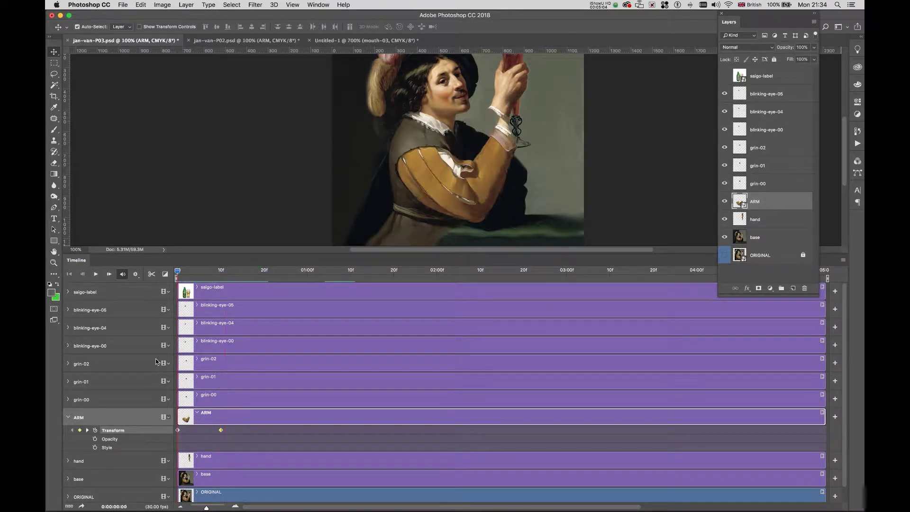
# Step: Collapse the ARM track and expand the hand track's properties
pyautogui.click(68, 418)
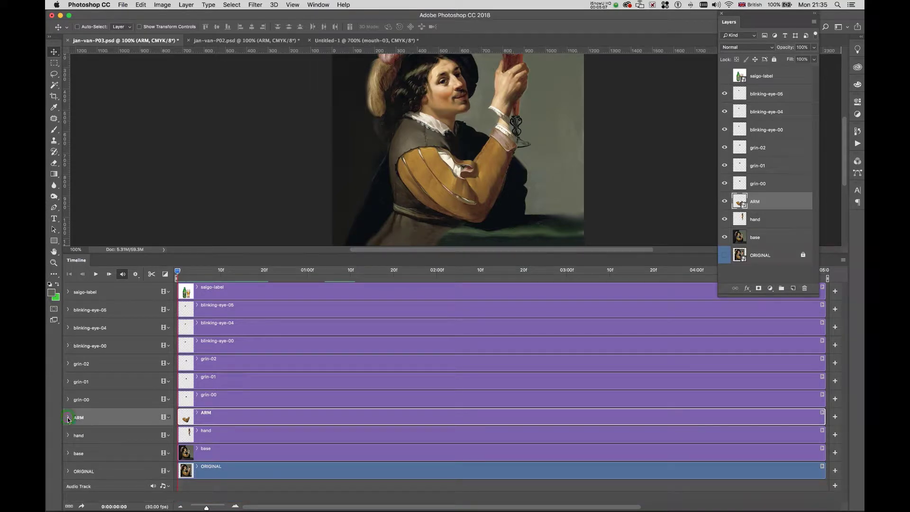
pyautogui.click(212, 439)
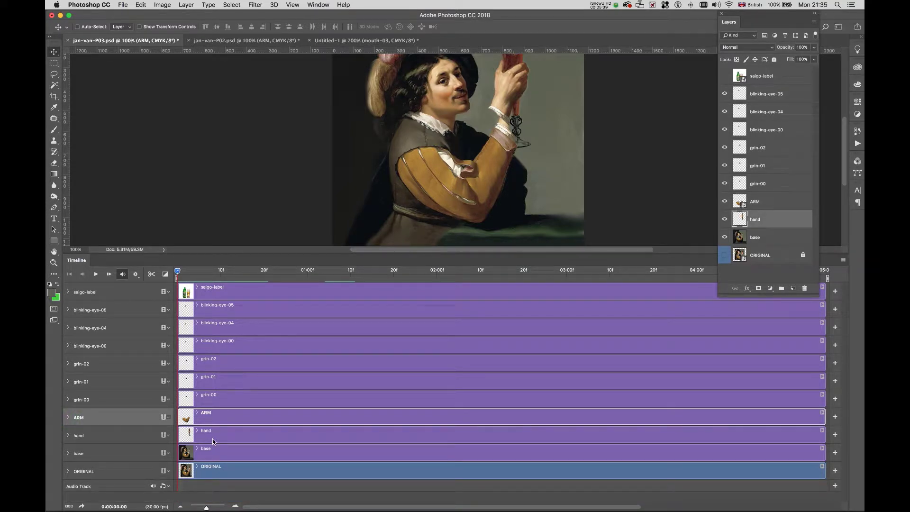
pyautogui.click(68, 436)
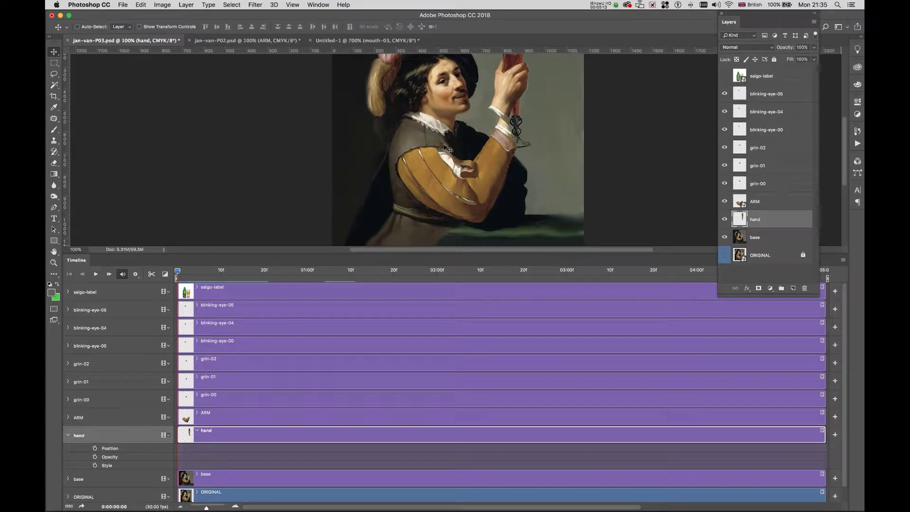
# Step: Identify the hand layer by toggling its visibility, and move it down and to the right so the wrist meets the lowered sleeve cuff
pyautogui.scroll(5, 458, 129)
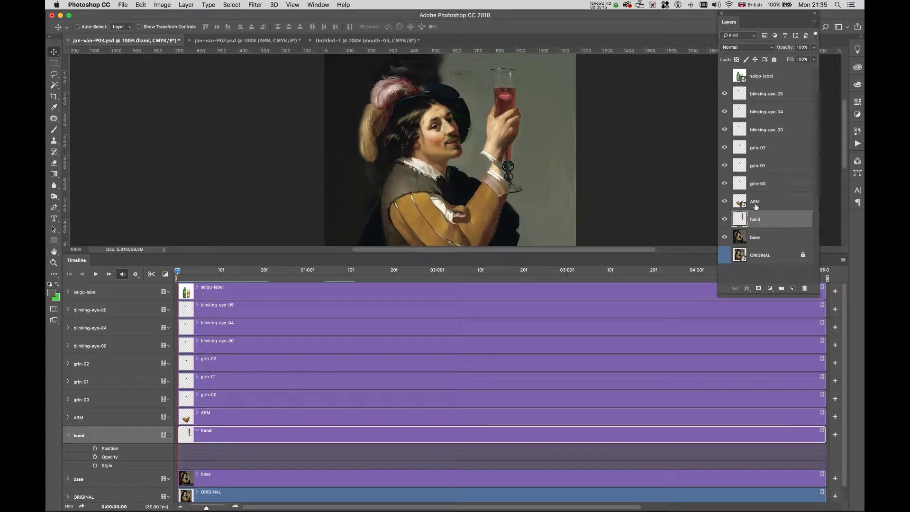
pyautogui.click(724, 219)
pyautogui.click(724, 219)
pyautogui.click(782, 221)
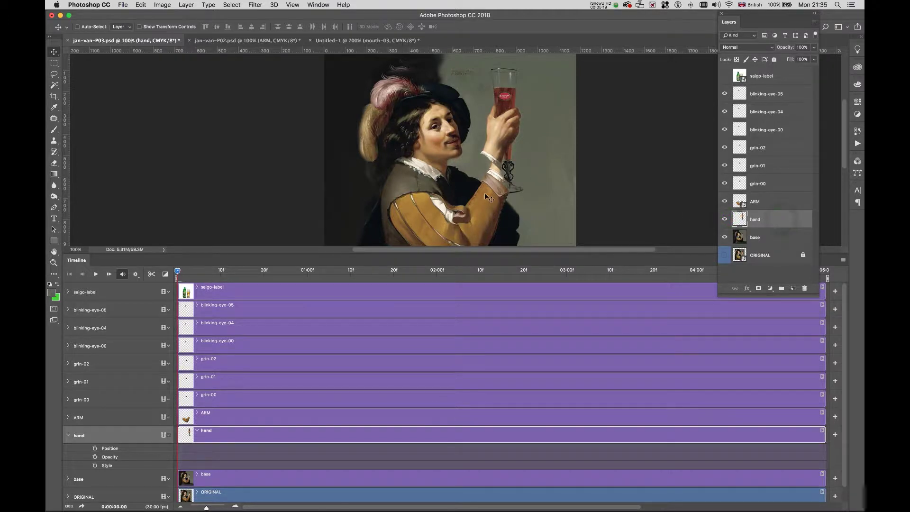
pyautogui.moveTo(493, 147)
pyautogui.mouseDown()
pyautogui.moveTo(501, 165)
pyautogui.moveTo(514, 138)
pyautogui.moveTo(501, 156)
pyautogui.mouseUp()
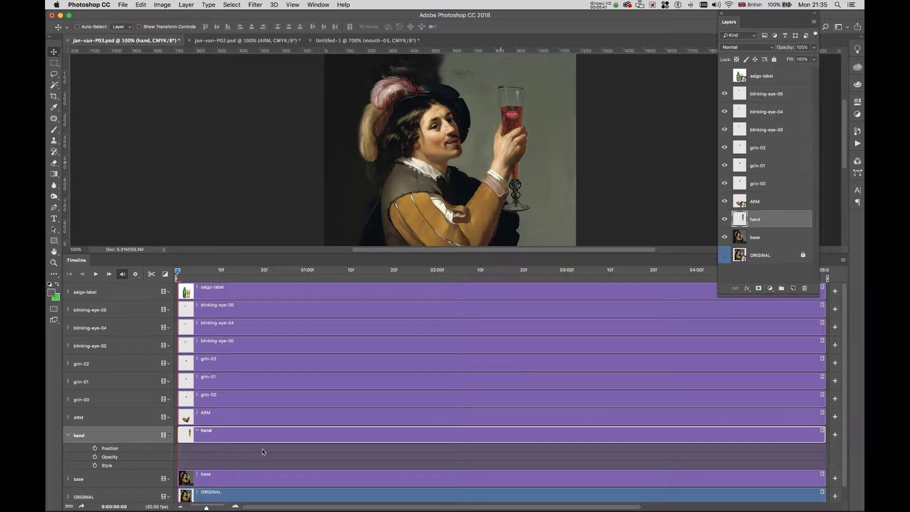
# Step: Convert the hand layer to a Smart Object and expand its track to show the Transform property
pyautogui.rightClick(780, 220)
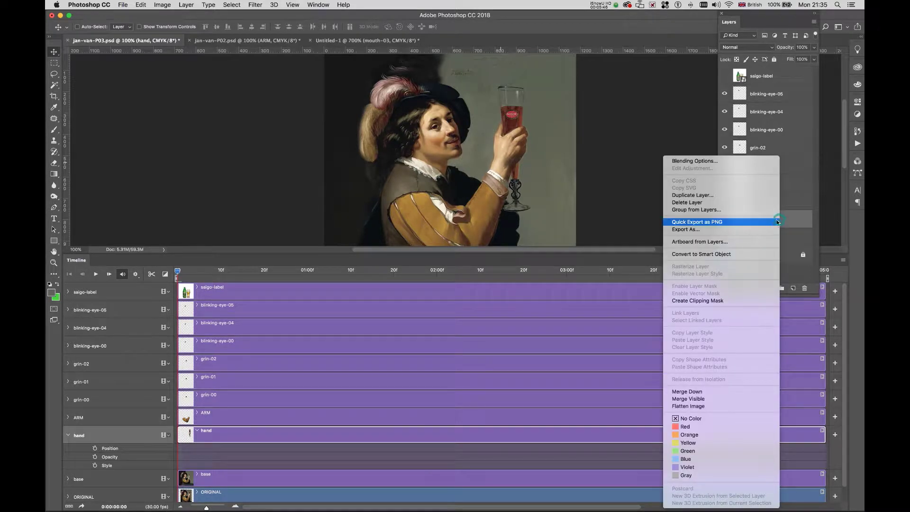
pyautogui.click(735, 255)
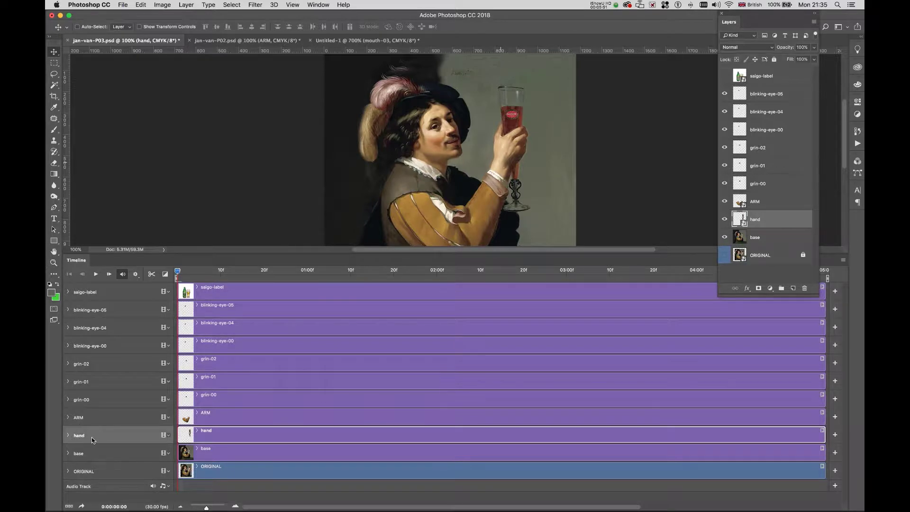
pyautogui.click(68, 436)
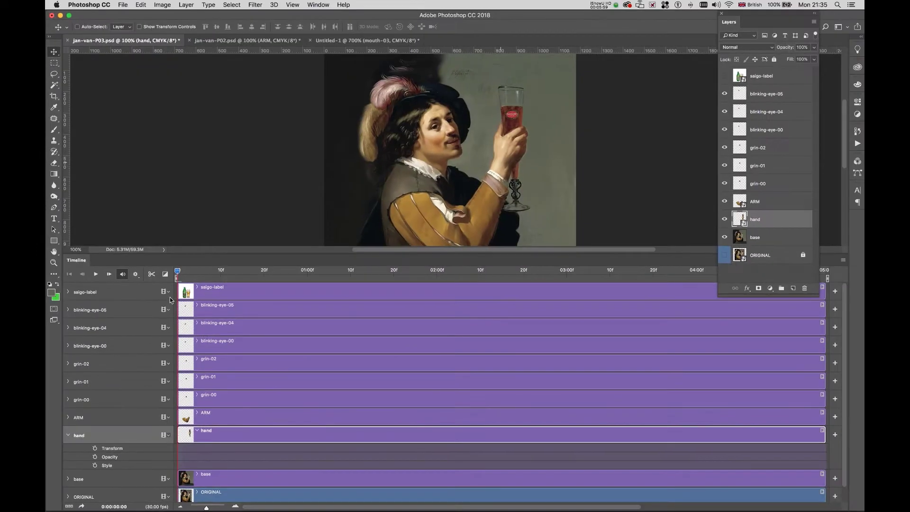
# Step: Move the hand layer's transform reference point to the wrist, and set its first Transform keyframe at 0:00:00:00
pyautogui.moveTo(178, 271)
pyautogui.mouseDown()
pyautogui.moveTo(199, 271)
pyautogui.moveTo(170, 274)
pyautogui.mouseUp()
pyautogui.press('super+t')
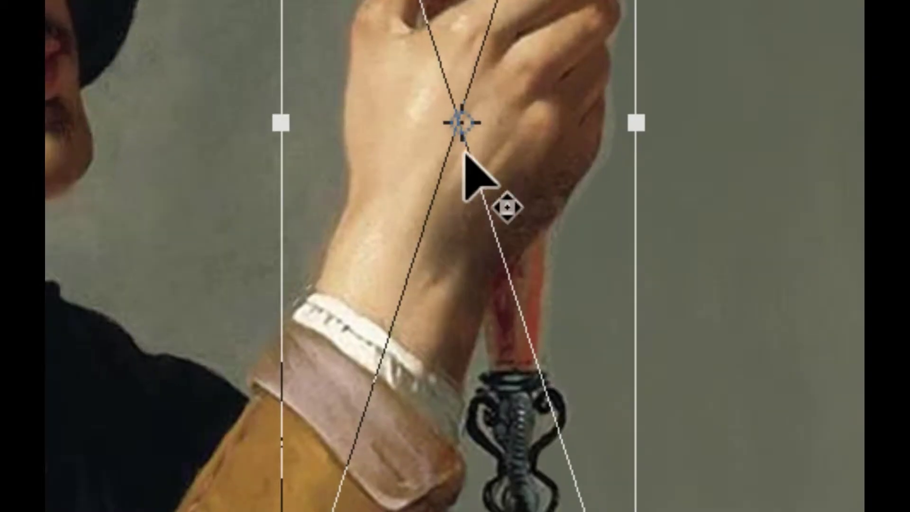
pyautogui.moveTo(464, 119); pyautogui.dragTo(392, 368)
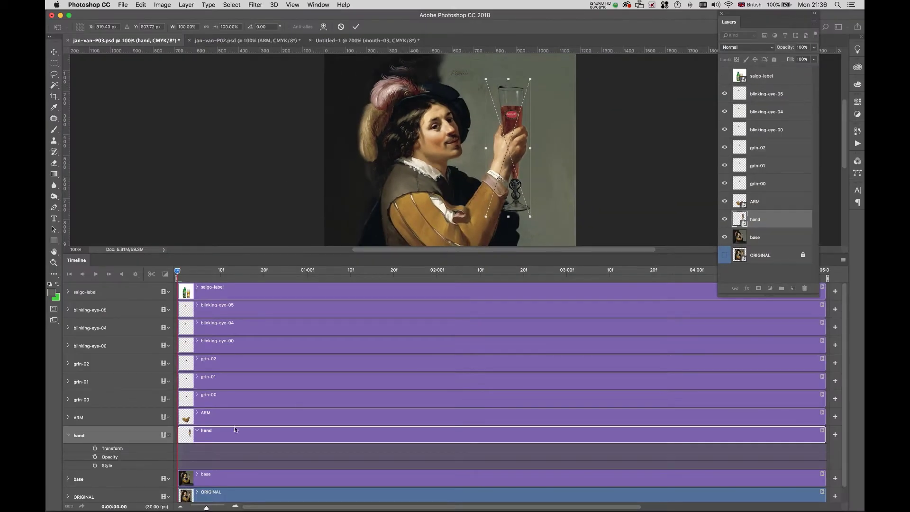
pyautogui.press('Return')
pyautogui.click(95, 449)
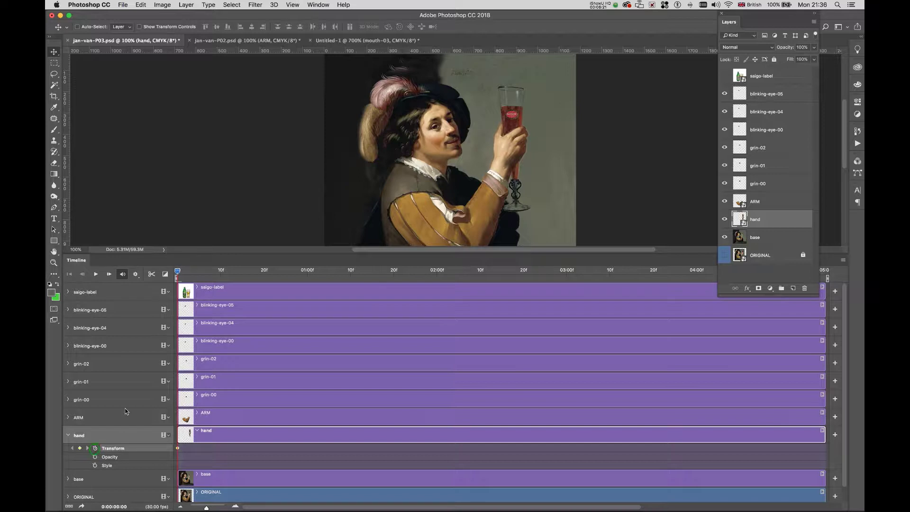
# Step: Expand the ARM track and add a hand Transform keyframe at 0:00:00:10, in line with the second ARM keyframe
pyautogui.click(68, 418)
pyautogui.moveTo(179, 272); pyautogui.dragTo(222, 280)
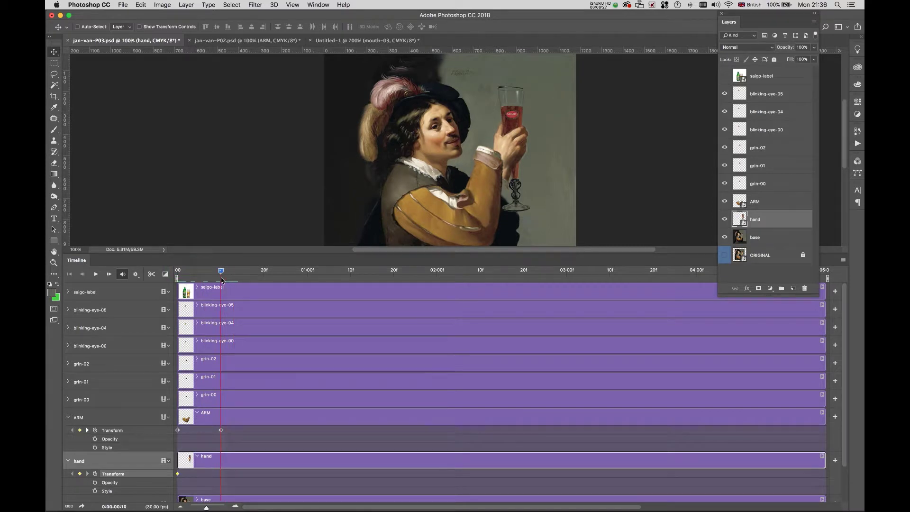
pyautogui.click(221, 430)
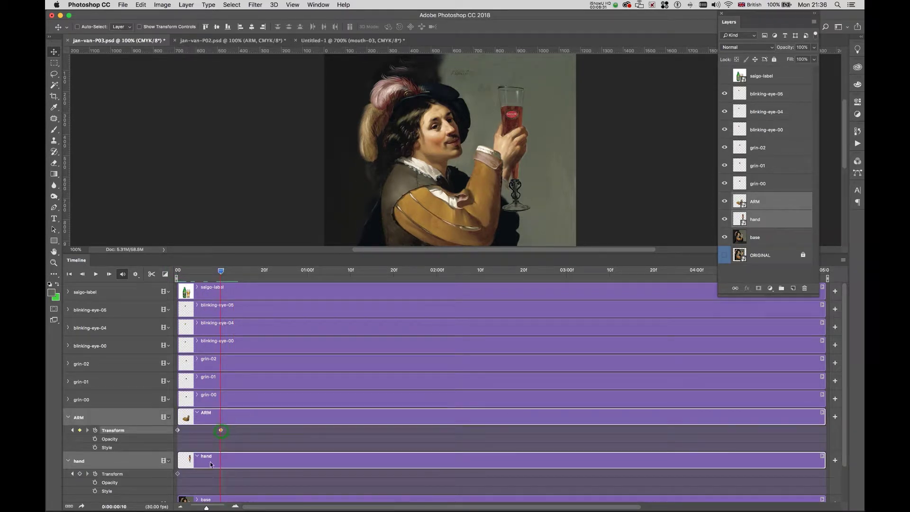
pyautogui.click(80, 474)
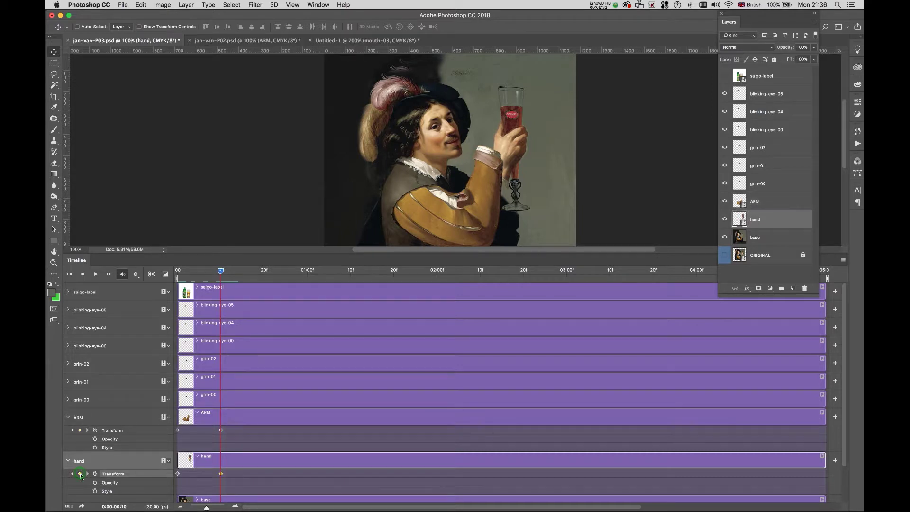
# Step: Raise the hand to meet the lifted sleeve cuff and rotate it about -1.16° around the wrist at the 0:00:00:10 keyframe
pyautogui.moveTo(513, 145); pyautogui.dragTo(504, 121)
pyautogui.press('super+t')
pyautogui.moveTo(529, 197); pyautogui.dragTo(531, 194)
pyautogui.press('super+z')
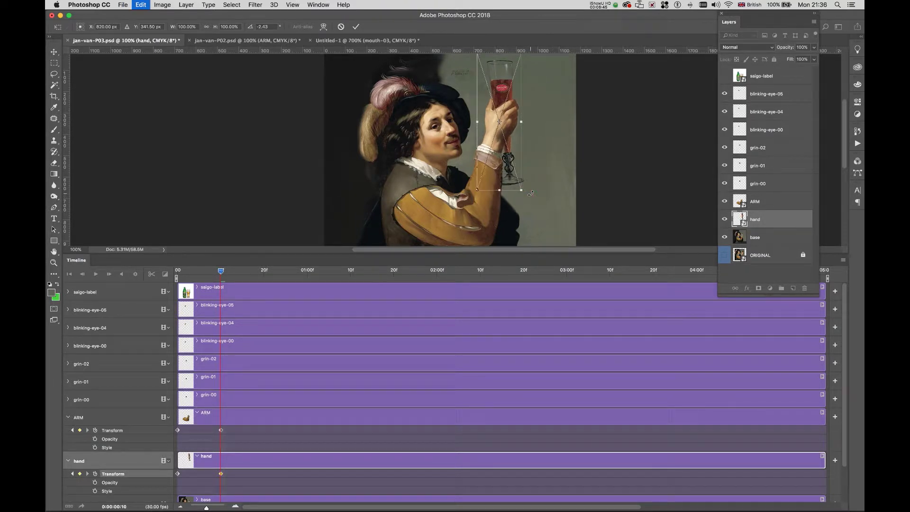
pyautogui.moveTo(501, 128); pyautogui.dragTo(500, 158)
pyautogui.moveTo(527, 196); pyautogui.dragTo(528, 199)
pyautogui.moveTo(509, 125); pyautogui.dragTo(509, 128)
pyautogui.moveTo(521, 205); pyautogui.dragTo(529, 201)
pyautogui.moveTo(509, 129); pyautogui.dragTo(509, 127)
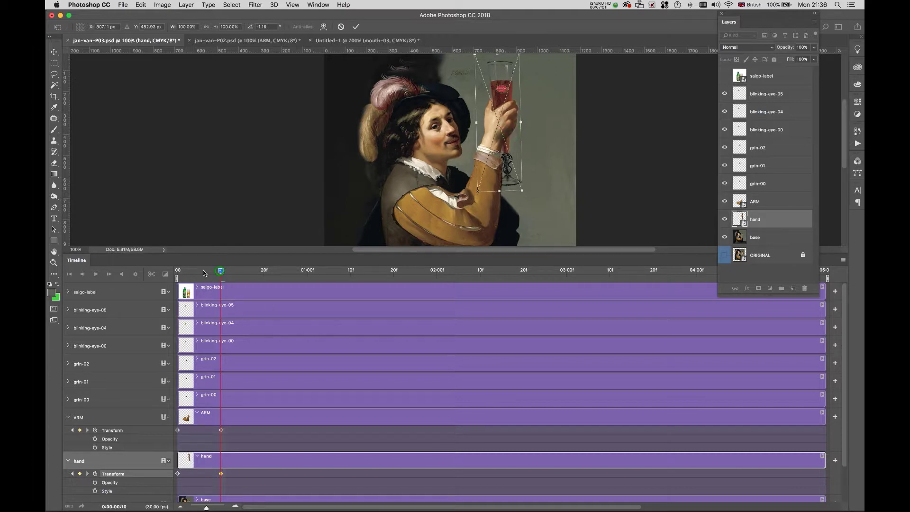
pyautogui.press('Return')
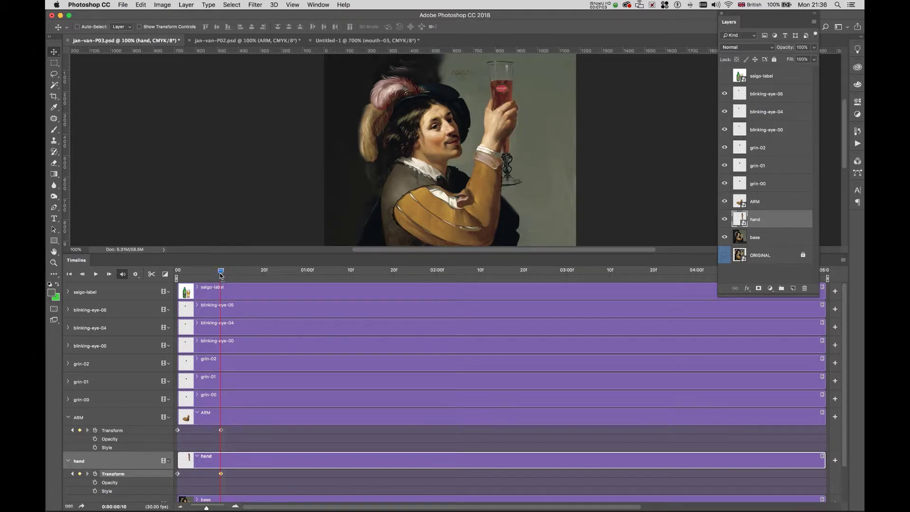
# Step: Scrub the timeline to check the combined arm and hand movement
pyautogui.moveTo(220, 275); pyautogui.dragTo(178, 273)
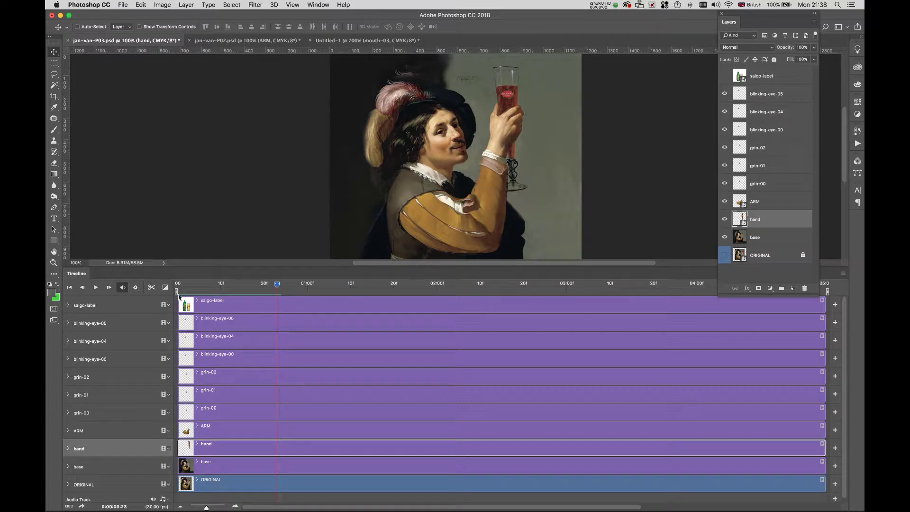
pyautogui.moveTo(279, 286); pyautogui.dragTo(153, 283)
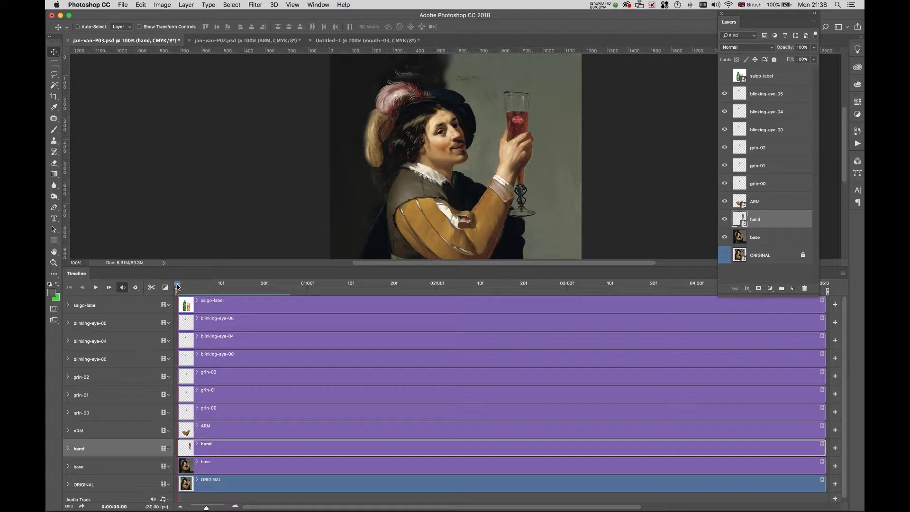
pyautogui.moveTo(178, 286); pyautogui.dragTo(253, 286)
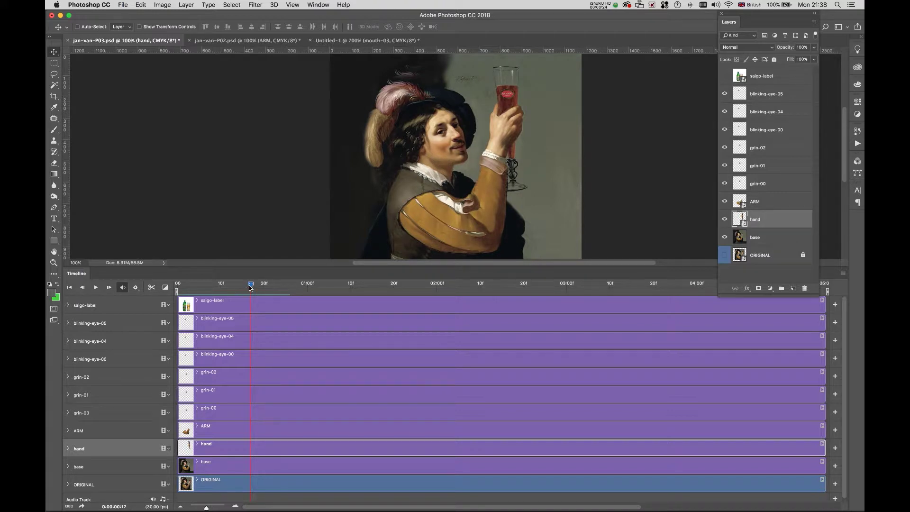
# Step: Trim the grin-00, grin-01 and grin-02 clips to start at 0:00:00:10 and end at about frame 22
pyautogui.moveTo(251, 287); pyautogui.dragTo(222, 285)
pyautogui.moveTo(179, 411); pyautogui.dragTo(220, 411)
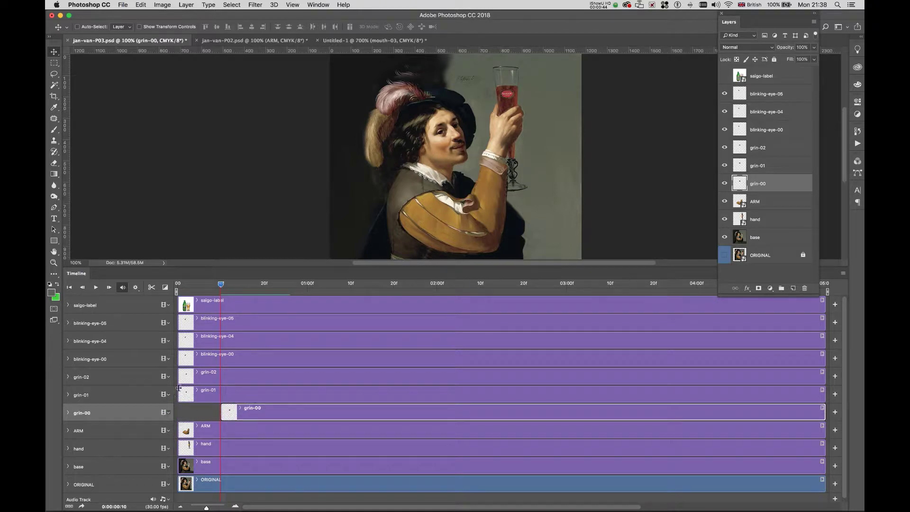
pyautogui.moveTo(179, 390); pyautogui.dragTo(221, 373)
pyautogui.moveTo(824, 375); pyautogui.dragTo(274, 373)
pyautogui.moveTo(824, 400); pyautogui.dragTo(272, 397)
pyautogui.moveTo(825, 412); pyautogui.dragTo(270, 411)
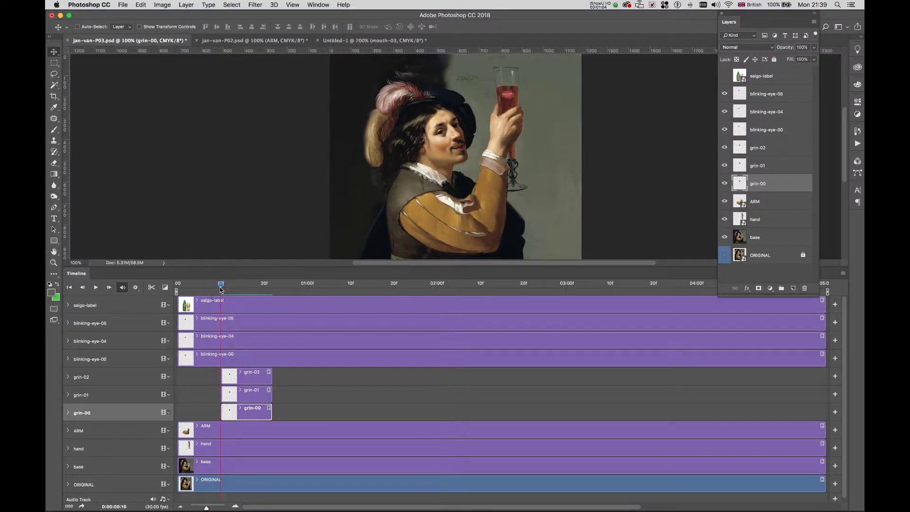
# Step: Stagger the grin clips so grin-01 starts at about frame 14 and grin-02 at about frame 18
pyautogui.click(256, 398)
pyautogui.moveTo(255, 397); pyautogui.dragTo(293, 377)
pyautogui.click(259, 378)
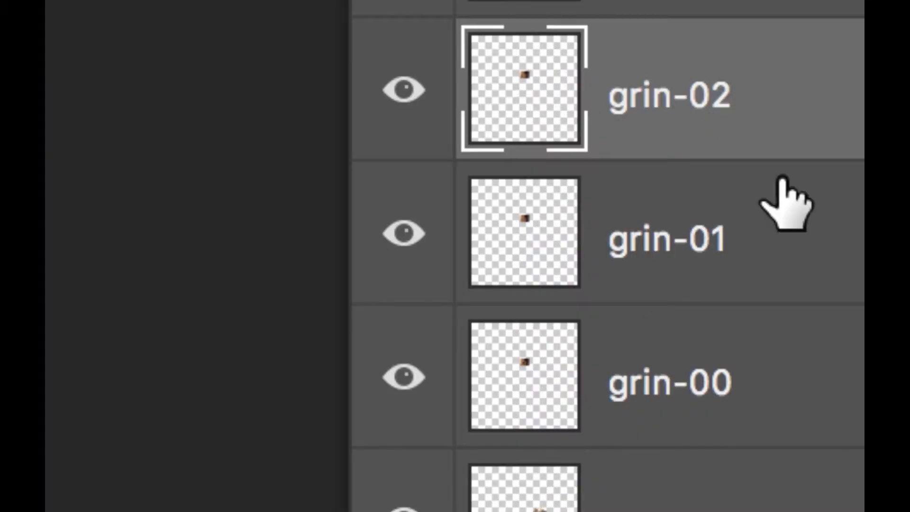
pyautogui.moveTo(675, 142); pyautogui.dragTo(640, 152)
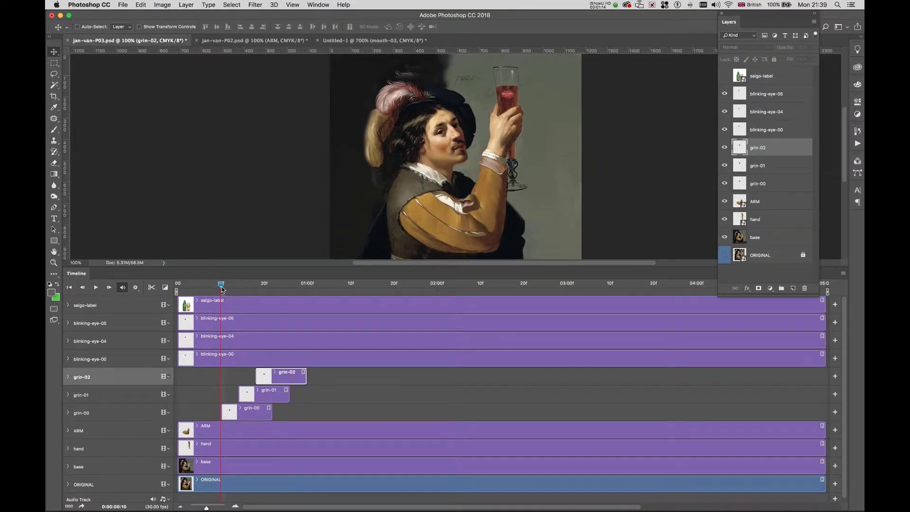
# Step: Examine the mouth up close while scrubbing through the staggered grin clips
pyautogui.moveTo(221, 286); pyautogui.dragTo(266, 293)
pyautogui.scroll(5, 467, 150)
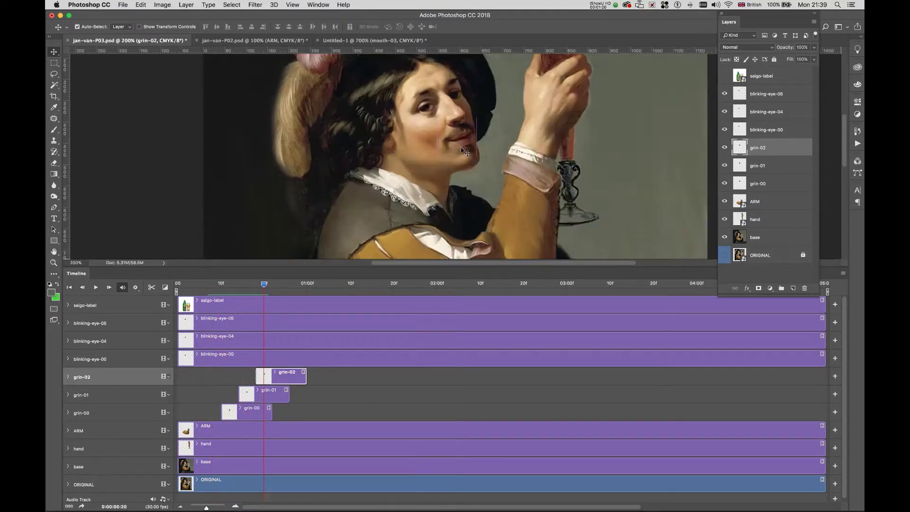
pyautogui.moveTo(384, 155); pyautogui.dragTo(366, 206)
pyautogui.scroll(1, 365, 206)
pyautogui.moveTo(264, 290); pyautogui.dragTo(229, 290)
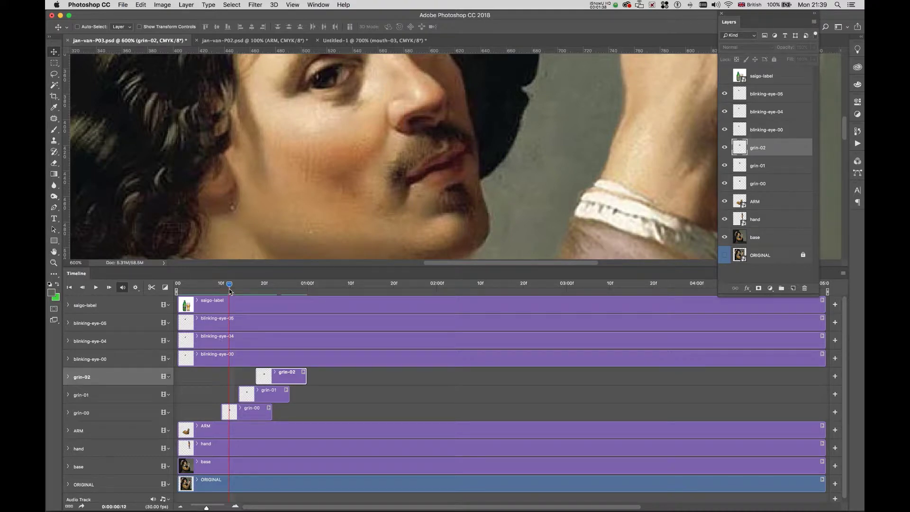
pyautogui.moveTo(229, 287); pyautogui.dragTo(281, 293)
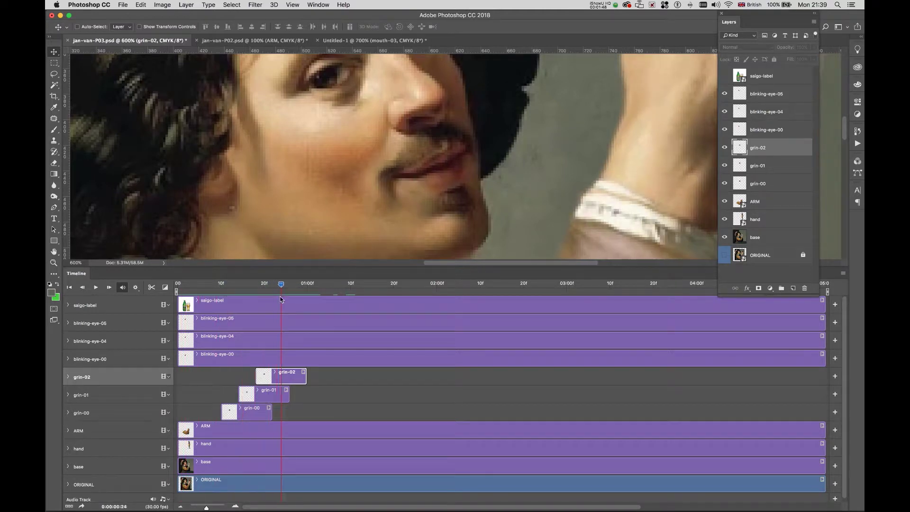
# Step: Extend the grin-02 clip to the end of the timeline and play back the grin
pyautogui.moveTo(305, 378); pyautogui.dragTo(825, 384)
pyautogui.click(281, 284)
pyautogui.press('space')
pyautogui.moveTo(308, 288); pyautogui.dragTo(217, 289)
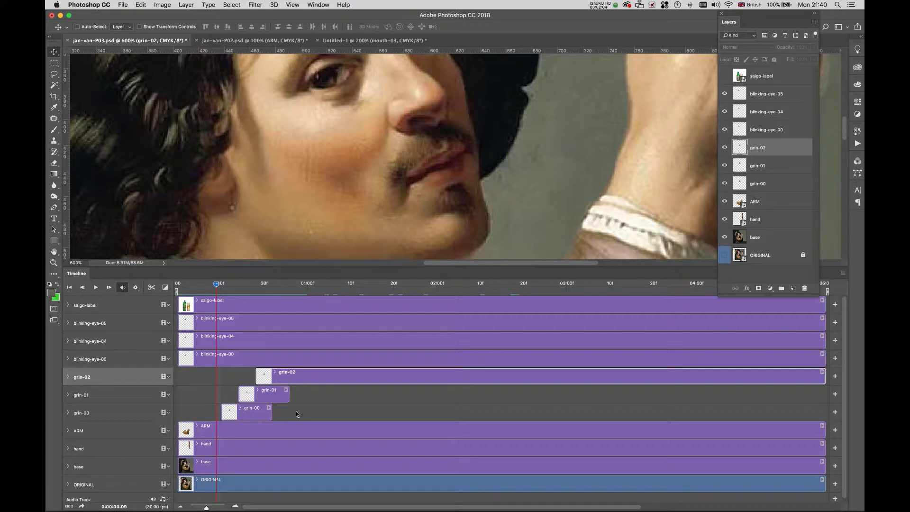
# Step: Convert the grin-02, grin-01 and grin-00 layers together into a single Smart Object
pyautogui.moveTo(220, 287); pyautogui.dragTo(220, 290)
pyautogui.click(220, 288)
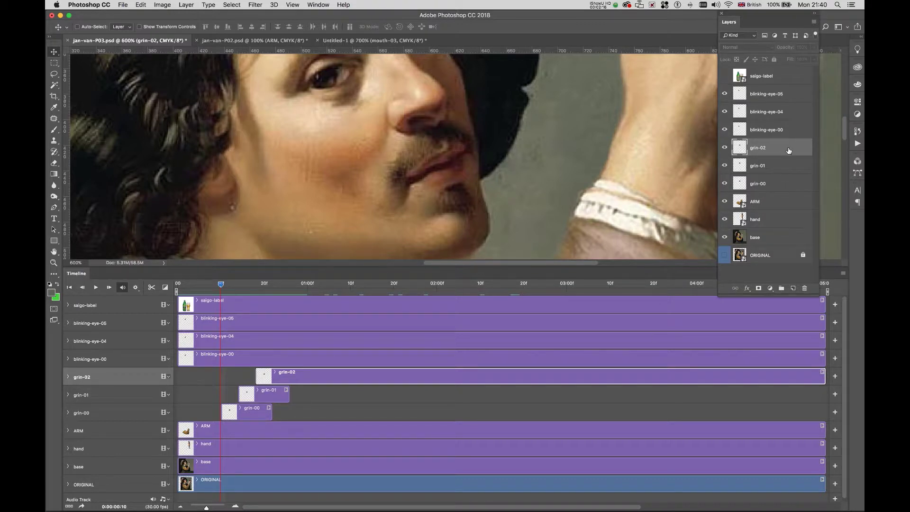
pyautogui.keyDown('shift'); pyautogui.click(777, 183); pyautogui.keyUp('shift')
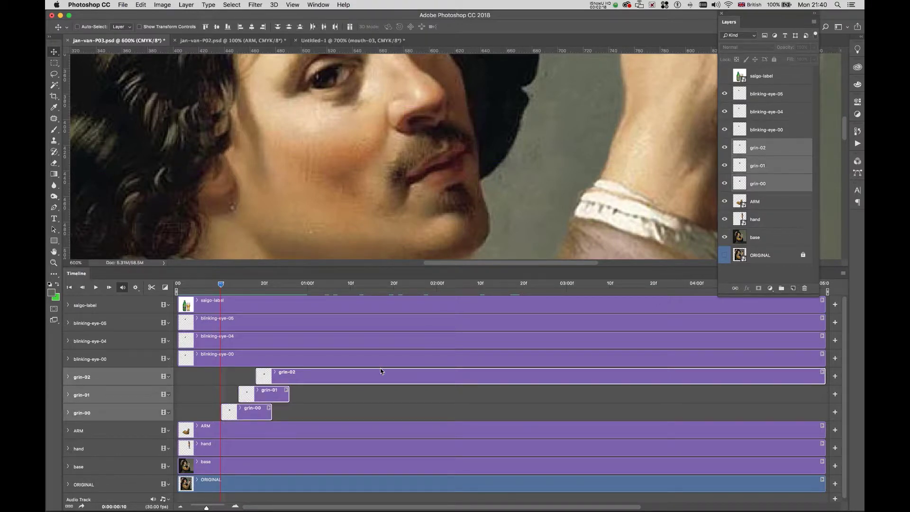
pyautogui.click(780, 149)
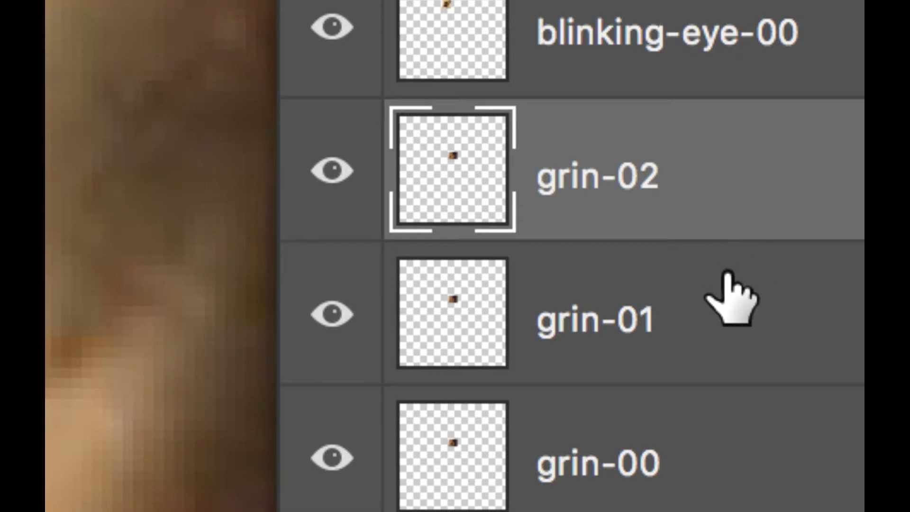
pyautogui.keyDown('shift'); pyautogui.click(730, 294); pyautogui.keyUp('shift')
pyautogui.keyDown('shift'); pyautogui.click(726, 427); pyautogui.keyUp('shift')
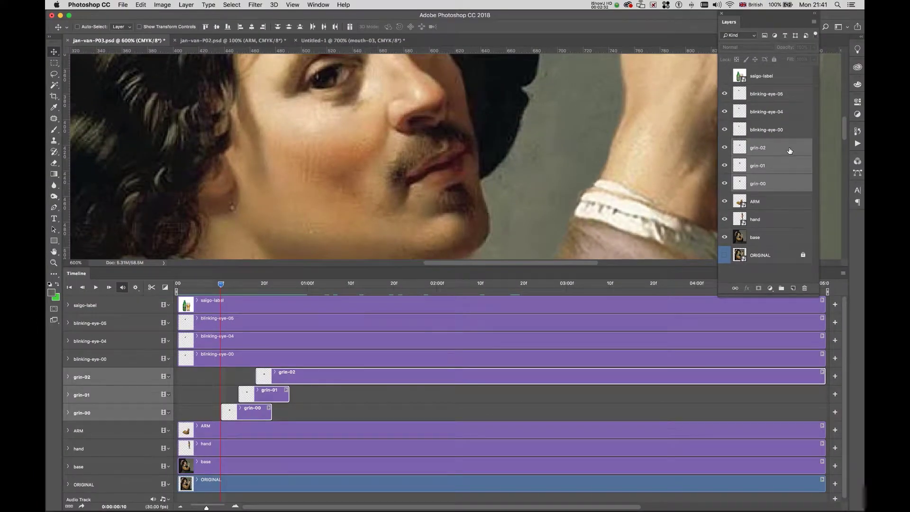
pyautogui.rightClick(789, 150)
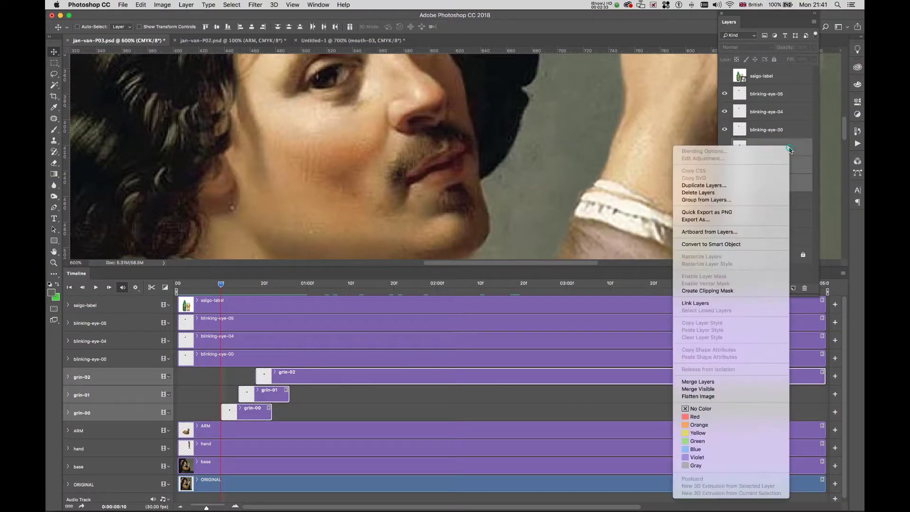
pyautogui.click(711, 245)
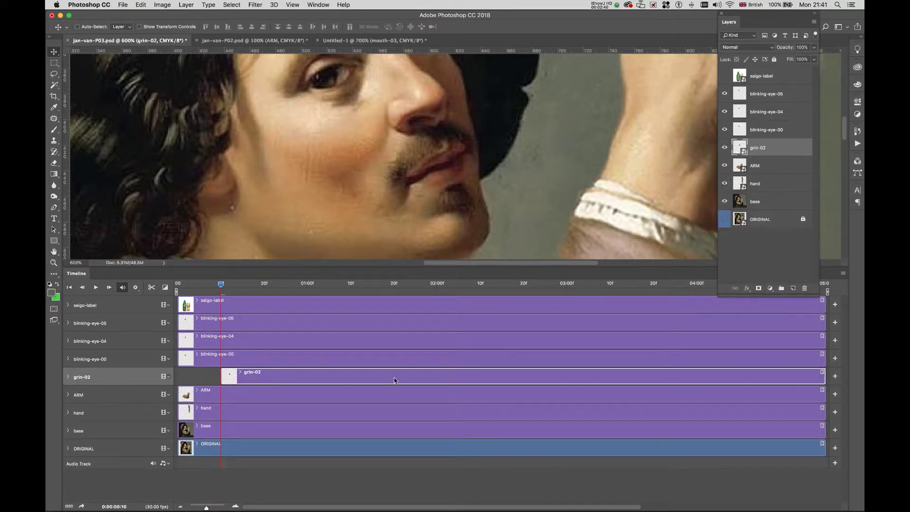
# Step: Scrub through the combined grin-02 clip and open its Smart Object contents for editing
pyautogui.moveTo(222, 287); pyautogui.dragTo(294, 288)
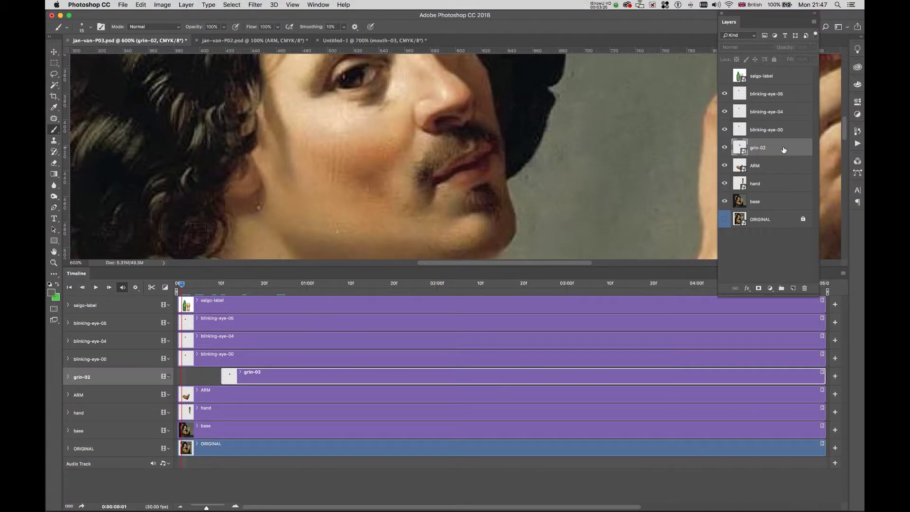
pyautogui.rightClick(730, 168)
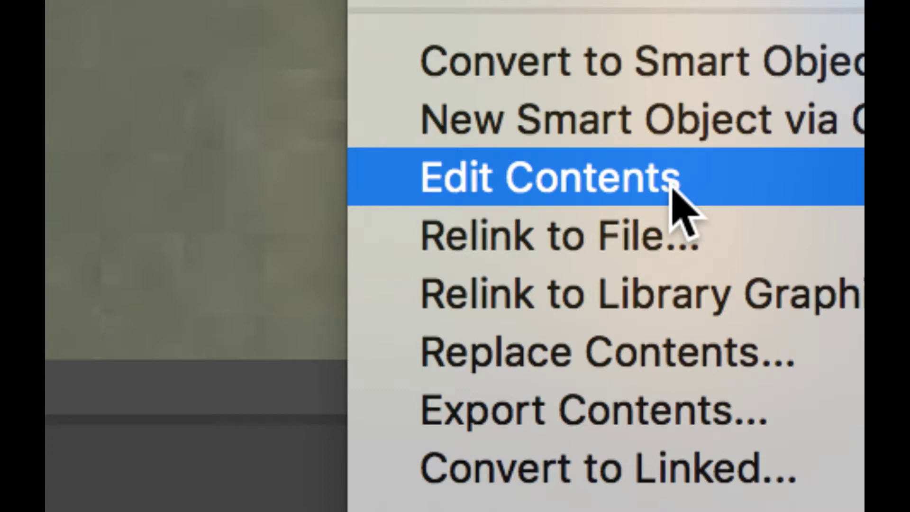
pyautogui.click(673, 187)
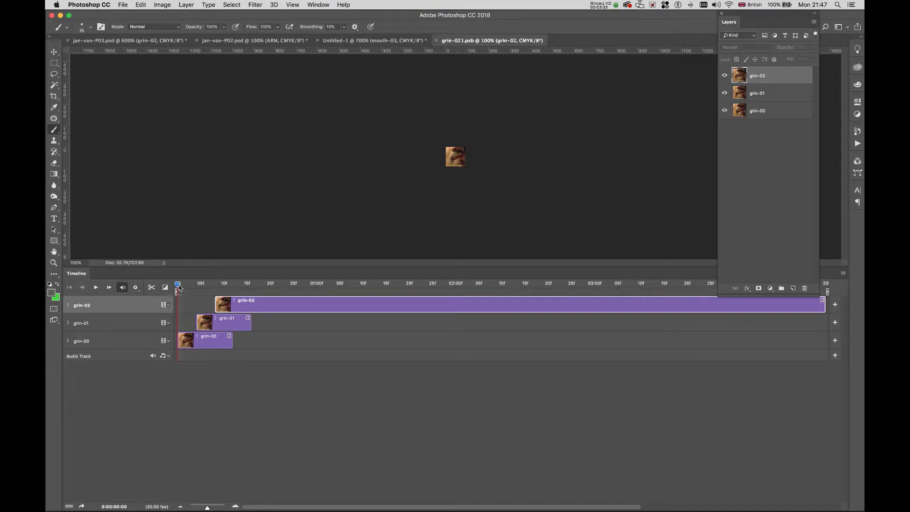
# Step: Examine the mouth at 1200% while scrubbing through the three grin clips inside the Smart Object
pyautogui.moveTo(179, 286); pyautogui.dragTo(221, 292)
pyautogui.press('super+equal')
pyautogui.press('super+equal')
pyautogui.press('super+equal')
pyautogui.press('super+equal')
pyautogui.press('super+equal')
pyautogui.press('super+equal')
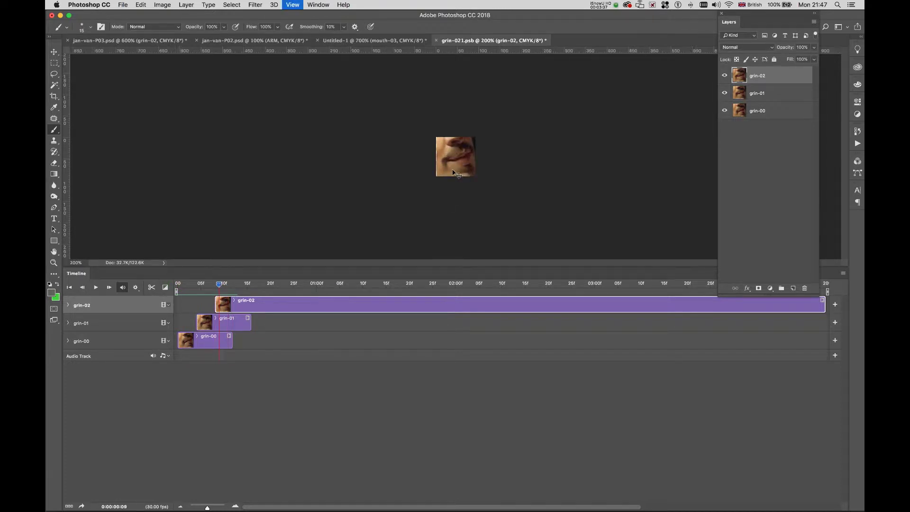
pyautogui.press('super+equal')
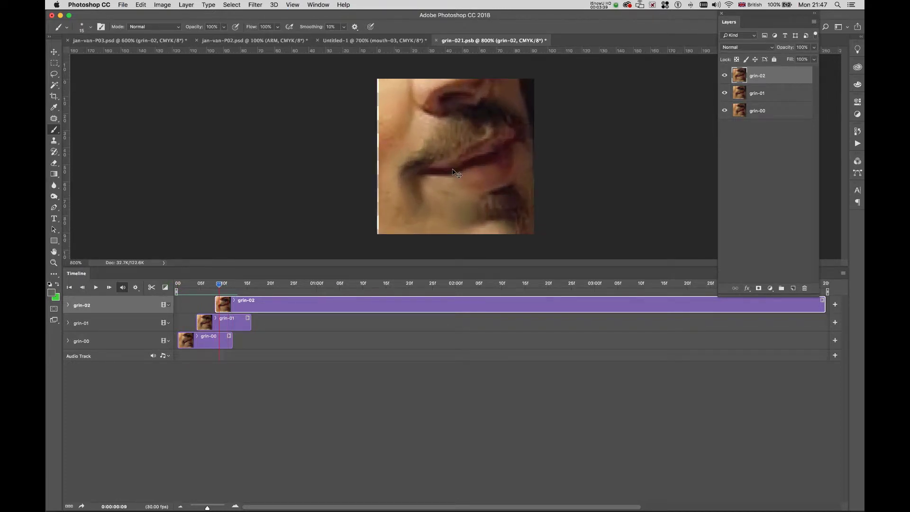
pyautogui.press('super+equal')
pyautogui.moveTo(219, 284); pyautogui.dragTo(177, 286)
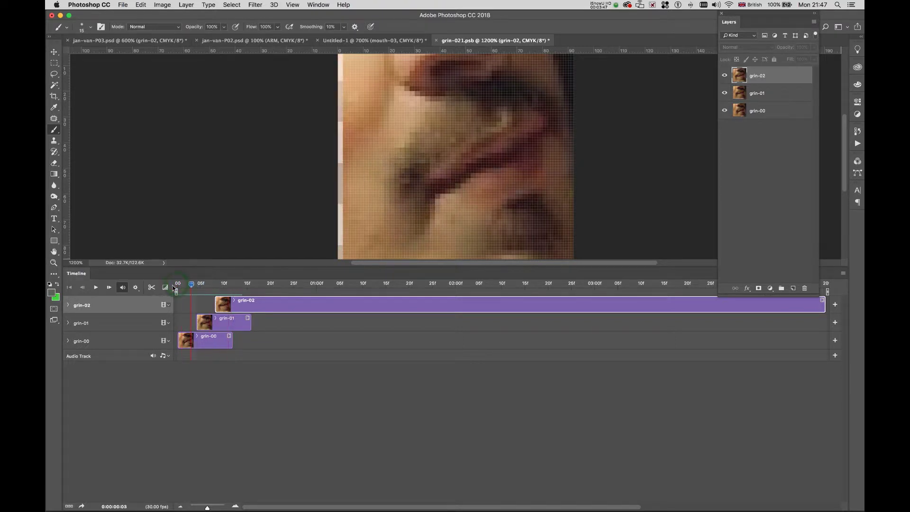
pyautogui.moveTo(185, 288); pyautogui.dragTo(228, 285)
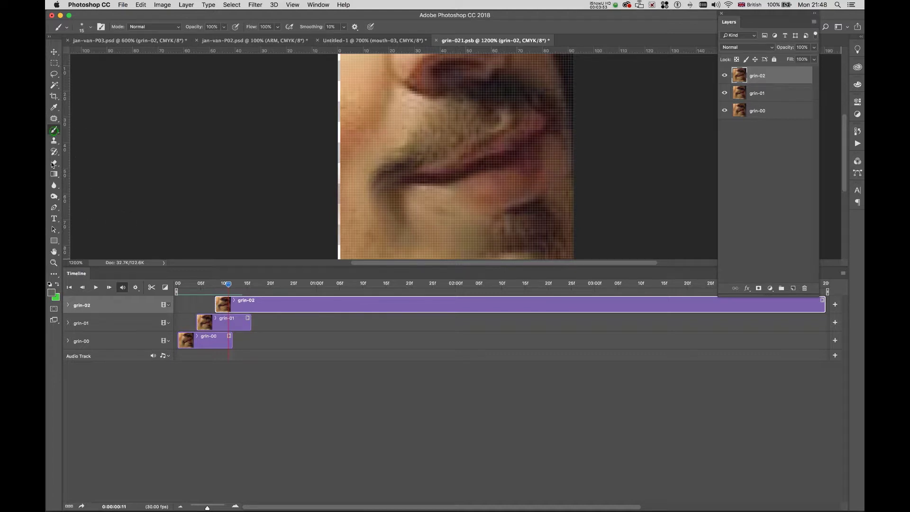
# Step: Set the foreground colour to a bright pink-red
pyautogui.click(51, 293)
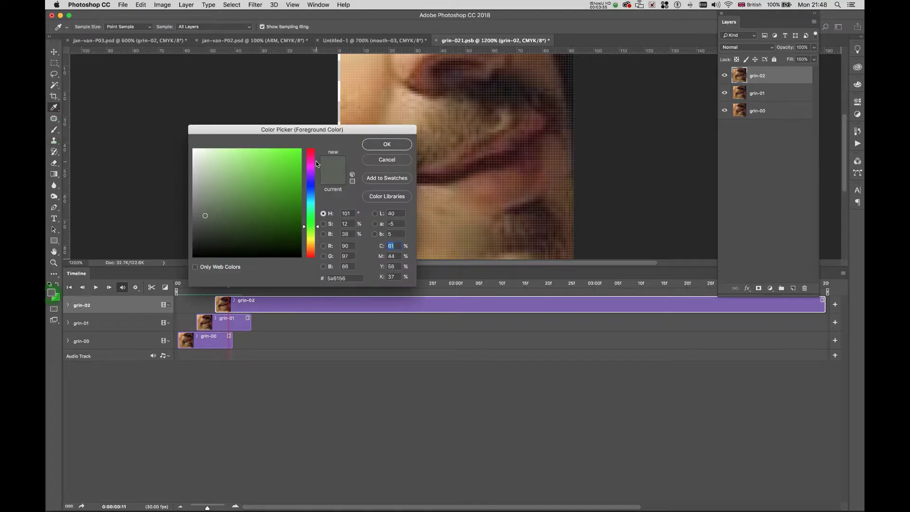
pyautogui.click(309, 156)
pyautogui.click(277, 158)
pyautogui.click(387, 144)
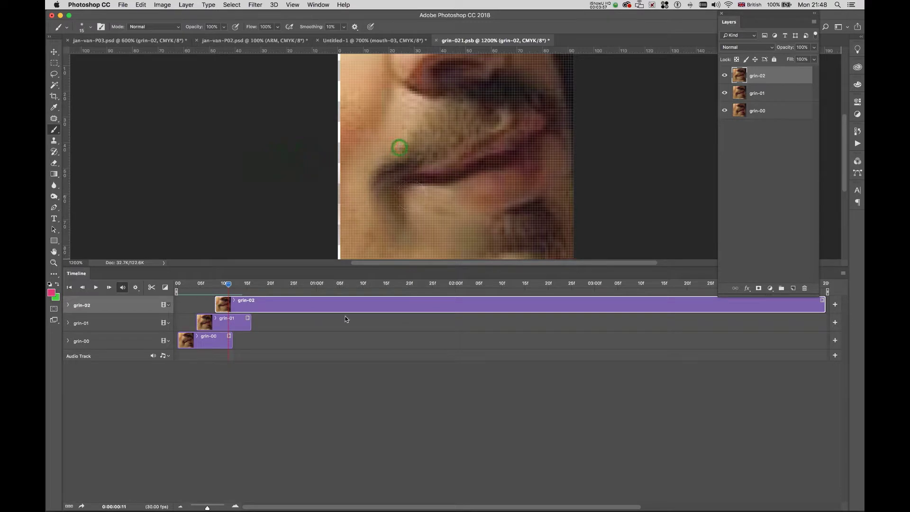
# Step: Paint a pink-red stroke across the mouth on each of the grin-02, grin-01 and grin-00 layers at their own frames
pyautogui.click(247, 308)
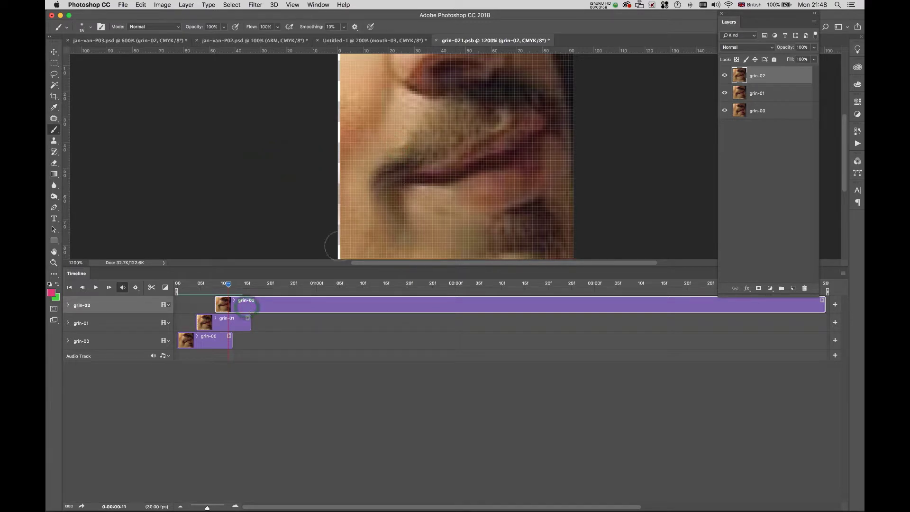
pyautogui.moveTo(521, 127); pyautogui.dragTo(408, 182)
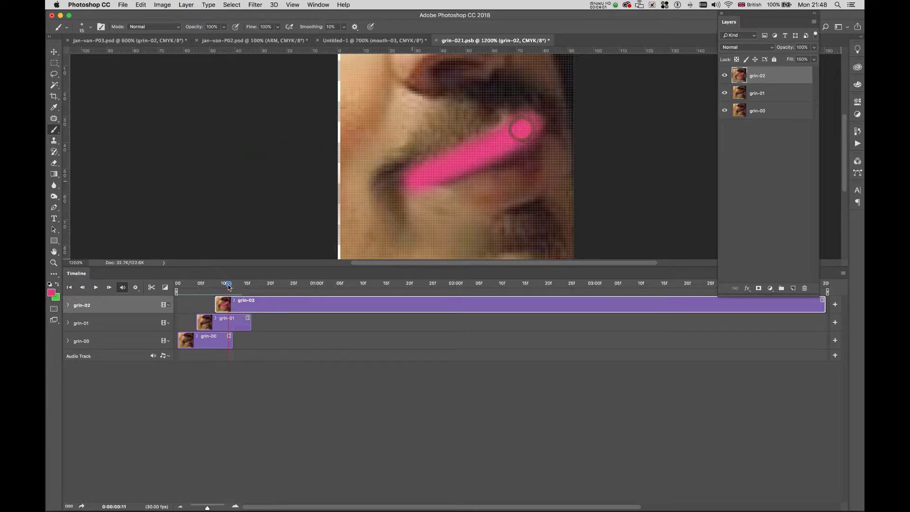
pyautogui.moveTo(228, 286); pyautogui.dragTo(205, 284)
pyautogui.click(220, 320)
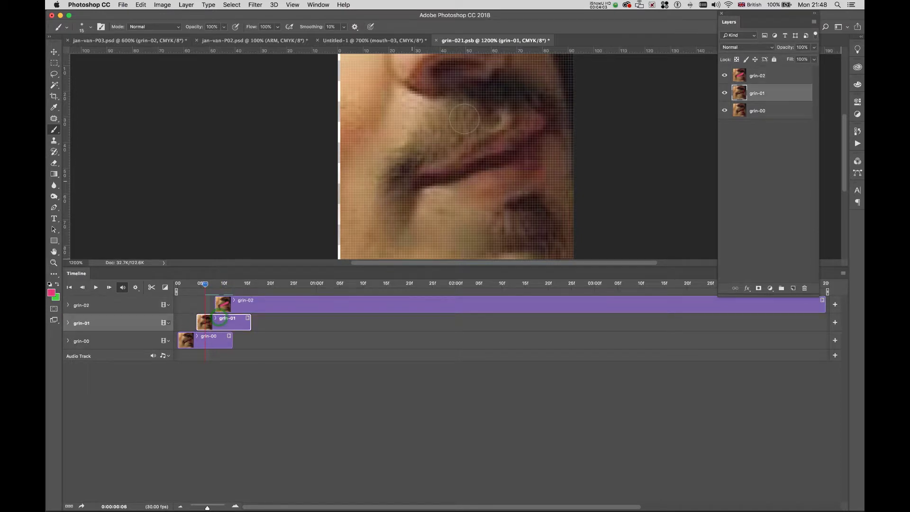
pyautogui.moveTo(534, 137); pyautogui.dragTo(398, 189)
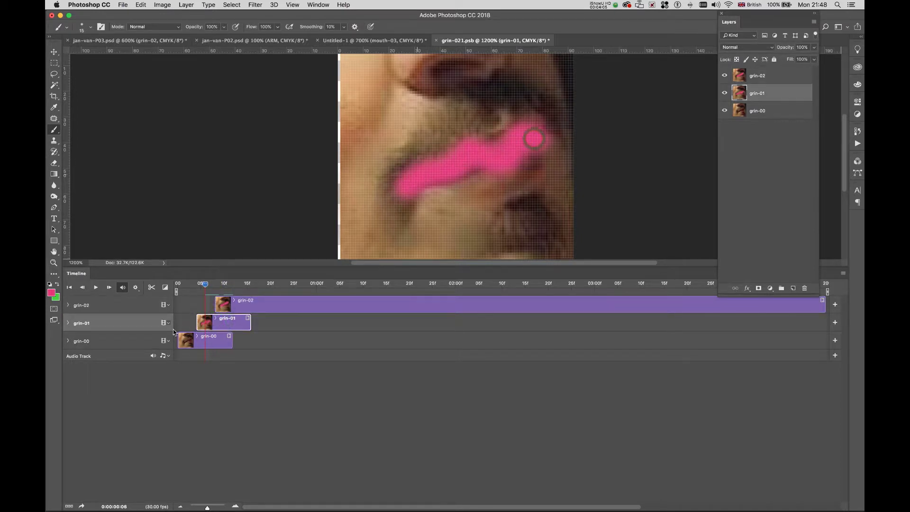
pyautogui.moveTo(205, 284); pyautogui.dragTo(182, 283)
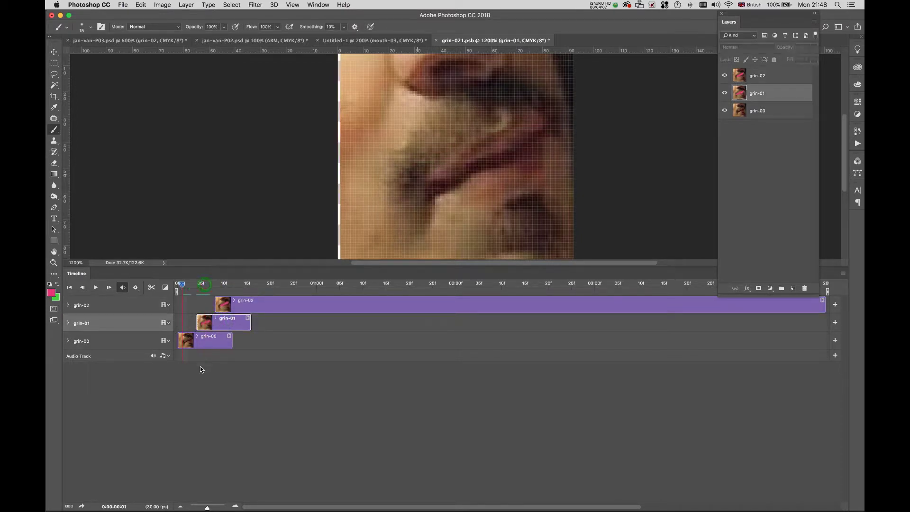
pyautogui.click(203, 341)
pyautogui.moveTo(553, 145); pyautogui.dragTo(423, 166)
# Step: Save the Smart Object contents as grin-02.psb on the Desktop and check the grin clip in jan-van-P03.psd by scrubbing
pyautogui.click(122, 5)
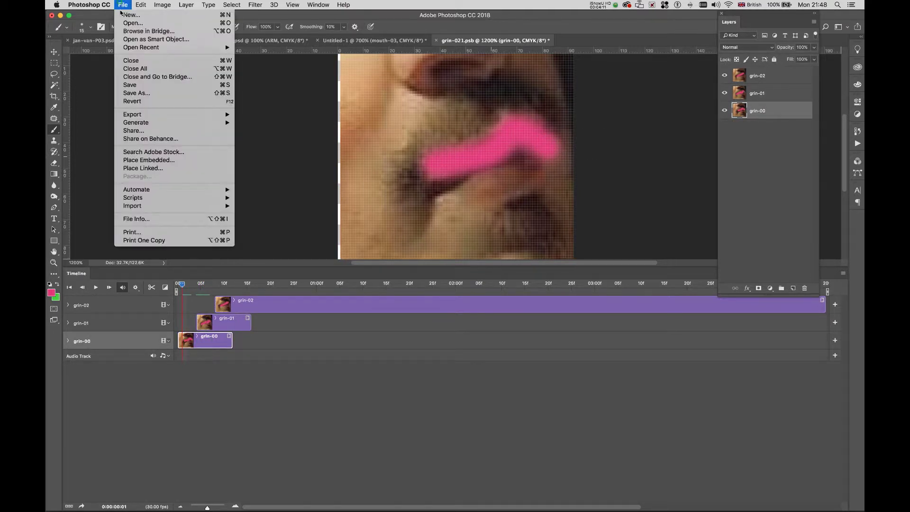
pyautogui.click(127, 86)
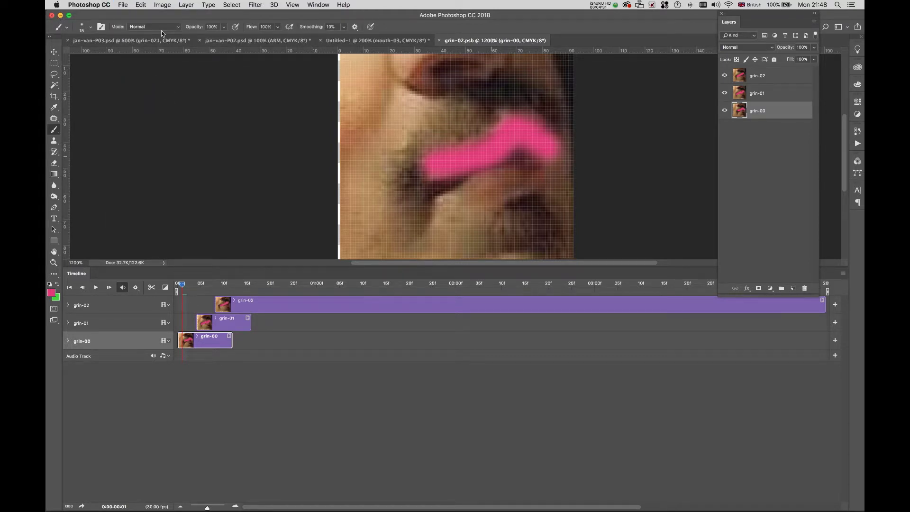
pyautogui.click(105, 42)
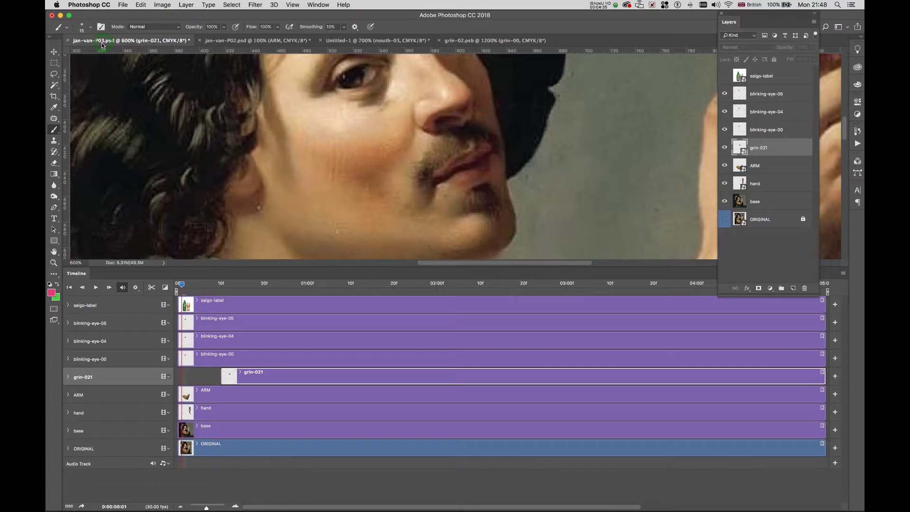
pyautogui.moveTo(187, 291)
pyautogui.mouseDown()
pyautogui.moveTo(265, 298)
pyautogui.moveTo(213, 299)
pyautogui.moveTo(254, 302)
pyautogui.mouseUp()
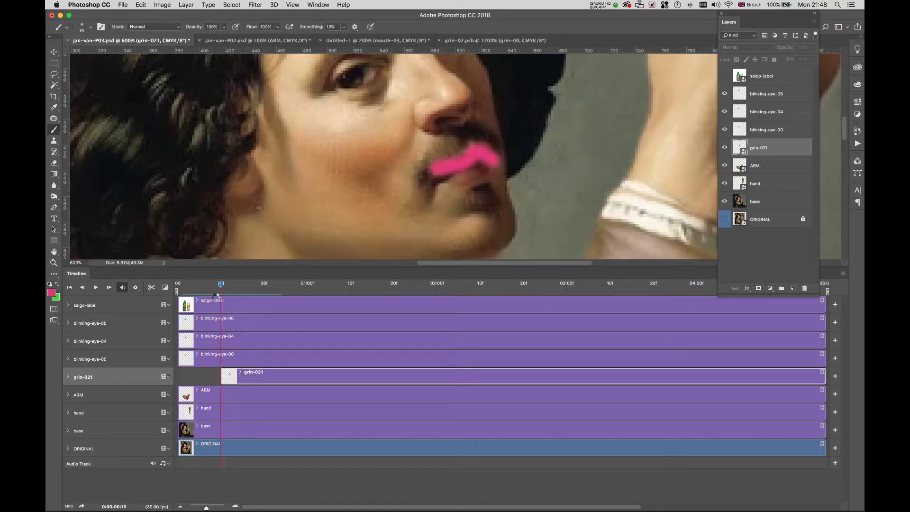
pyautogui.press('Home')
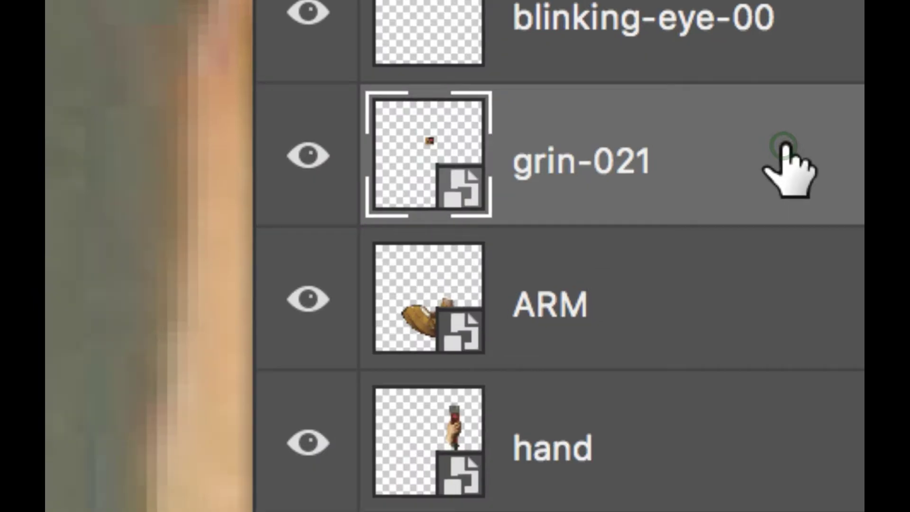
# Step: Replace the contents of the grin-021 Smart Object with the grin-02.psb file from the Desktop
pyautogui.rightClick(784, 148)
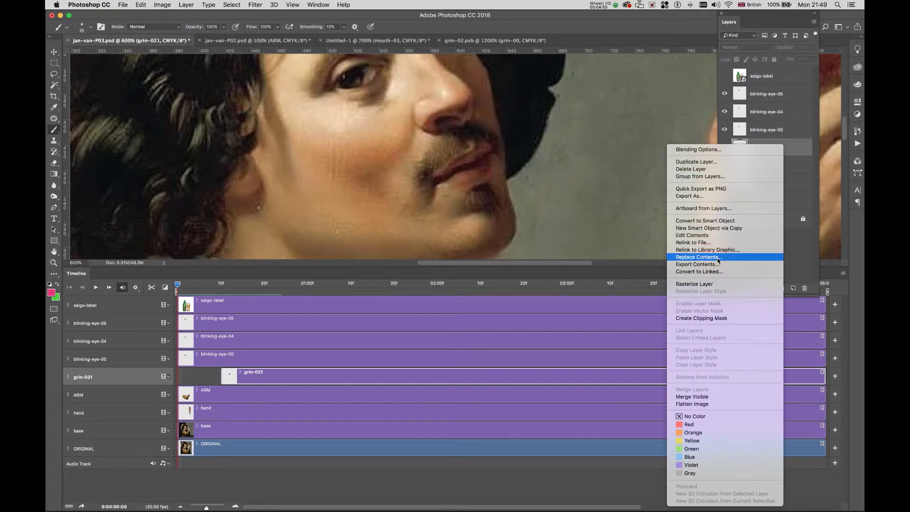
pyautogui.click(719, 257)
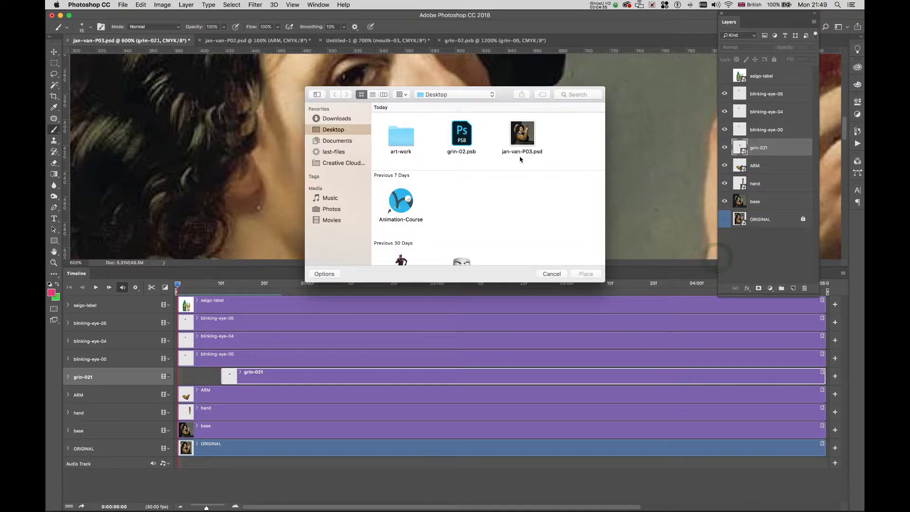
pyautogui.click(465, 138)
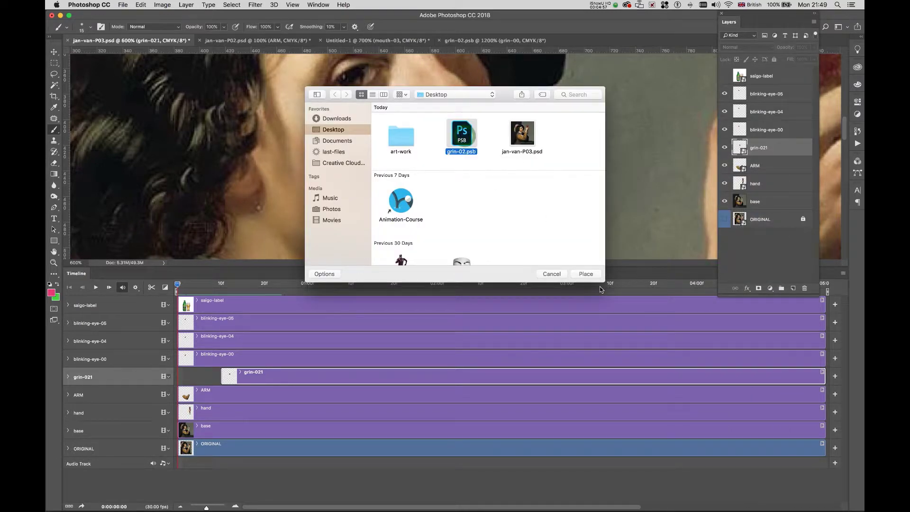
pyautogui.click(588, 274)
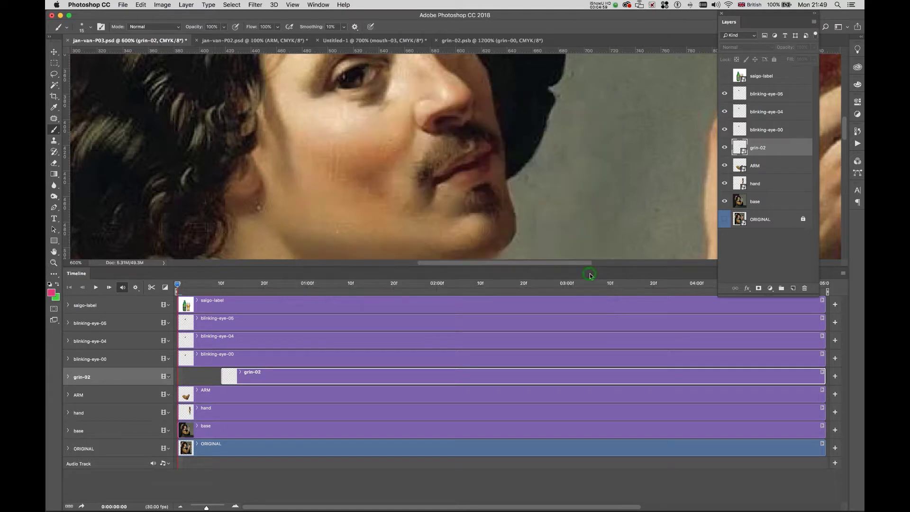
pyautogui.moveTo(177, 287)
pyautogui.mouseDown()
pyautogui.moveTo(254, 285)
pyautogui.moveTo(177, 284)
pyautogui.mouseUp()
# Step: Trim the blinking-eye-00 clip to a short stretch starting at about frame 21, after the grin begins
pyautogui.moveTo(367, 118); pyautogui.dragTo(392, 183)
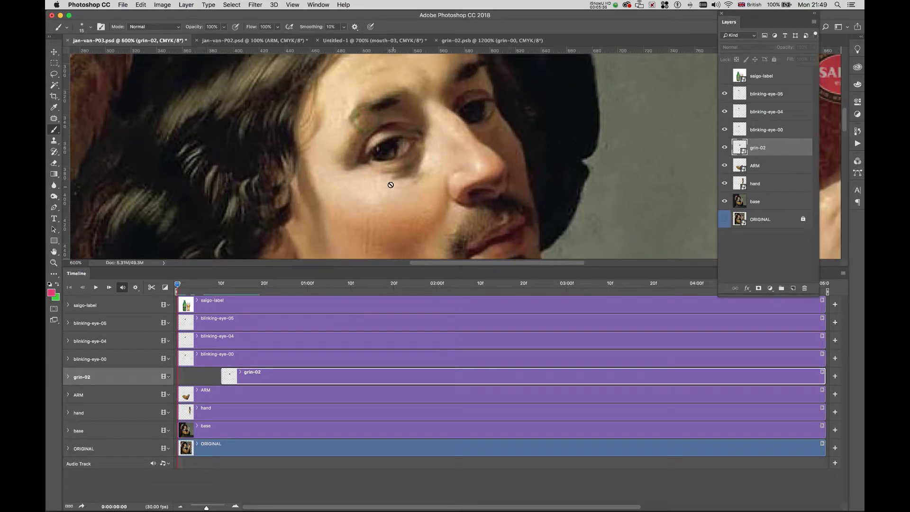
pyautogui.click(221, 361)
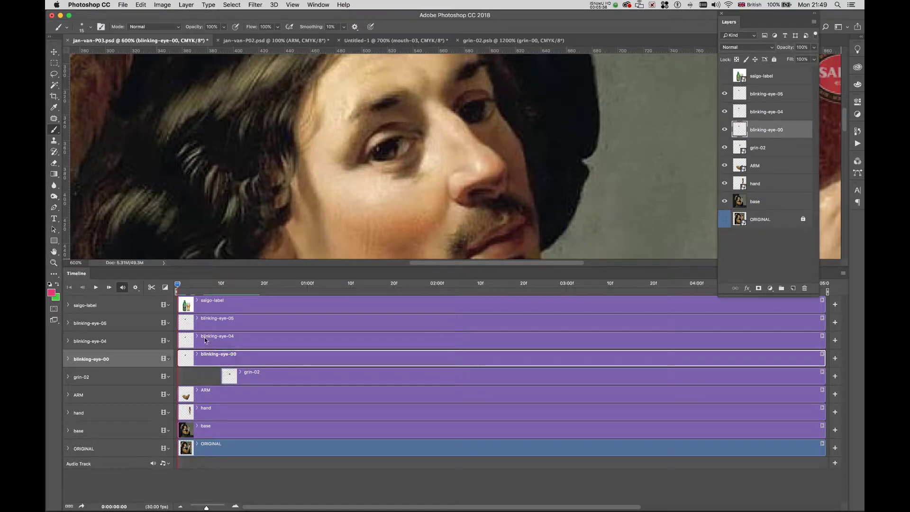
pyautogui.moveTo(180, 359); pyautogui.dragTo(378, 359)
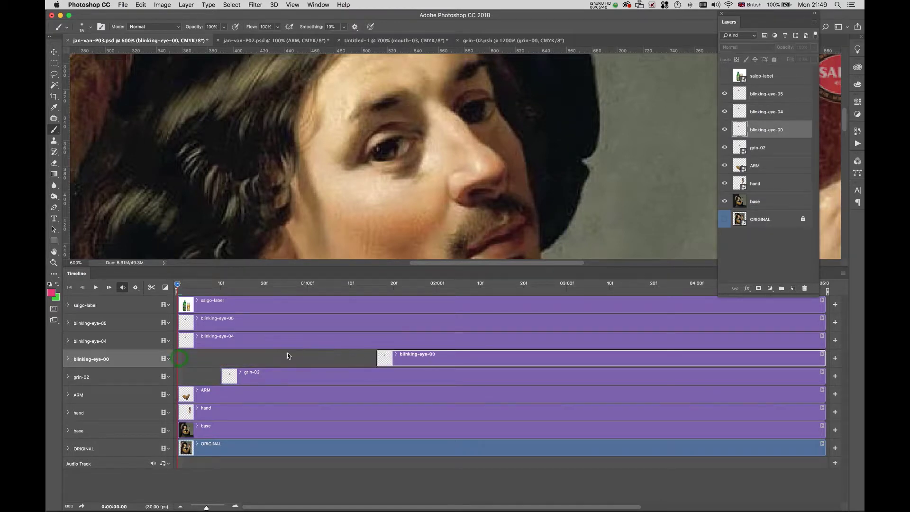
pyautogui.moveTo(825, 358); pyautogui.dragTo(304, 361)
# Step: Shorten the blinking-eye-04 and blinking-eye-05 clips and stagger them one after another behind blinking-eye-00, scrubbing to check the blink
pyautogui.click(256, 342)
pyautogui.moveTo(185, 327); pyautogui.dragTo(271, 343)
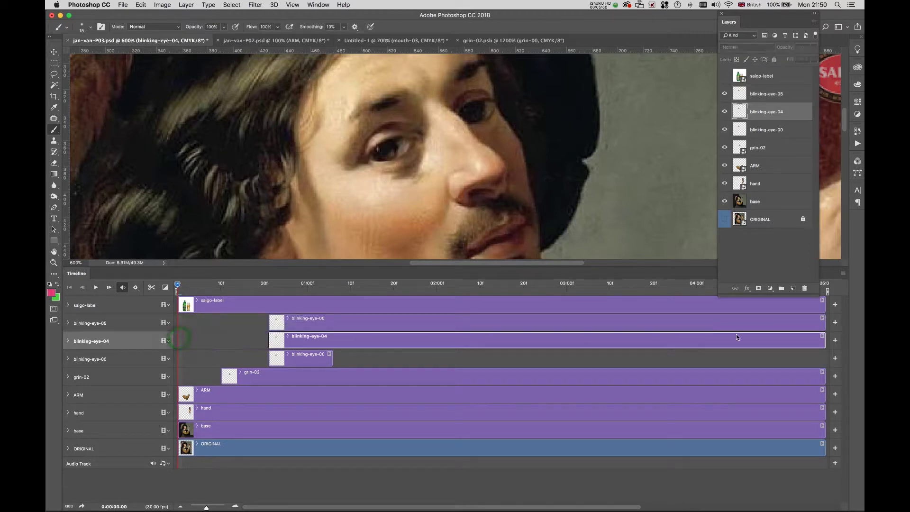
pyautogui.moveTo(824, 338); pyautogui.dragTo(332, 340)
pyautogui.moveTo(825, 325); pyautogui.dragTo(369, 323)
pyautogui.moveTo(180, 285); pyautogui.dragTo(325, 296)
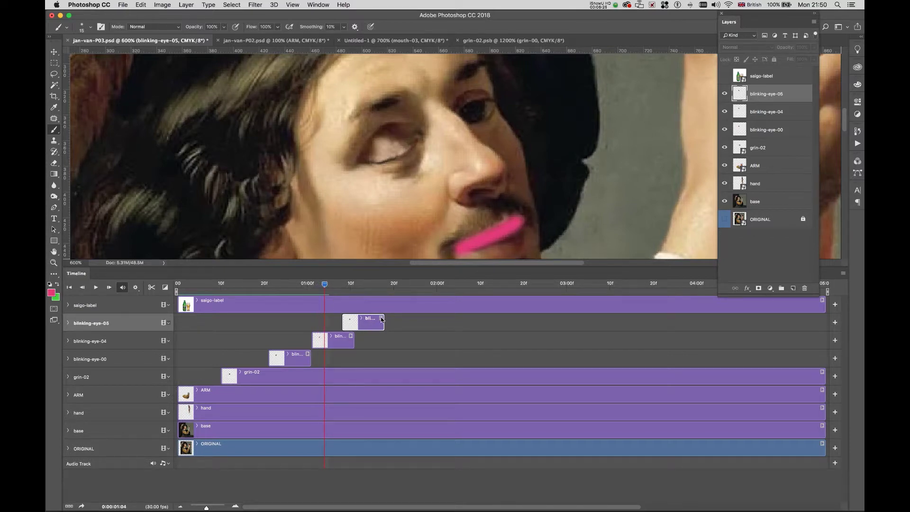
pyautogui.moveTo(376, 318); pyautogui.dragTo(385, 319)
pyautogui.moveTo(325, 285); pyautogui.dragTo(417, 298)
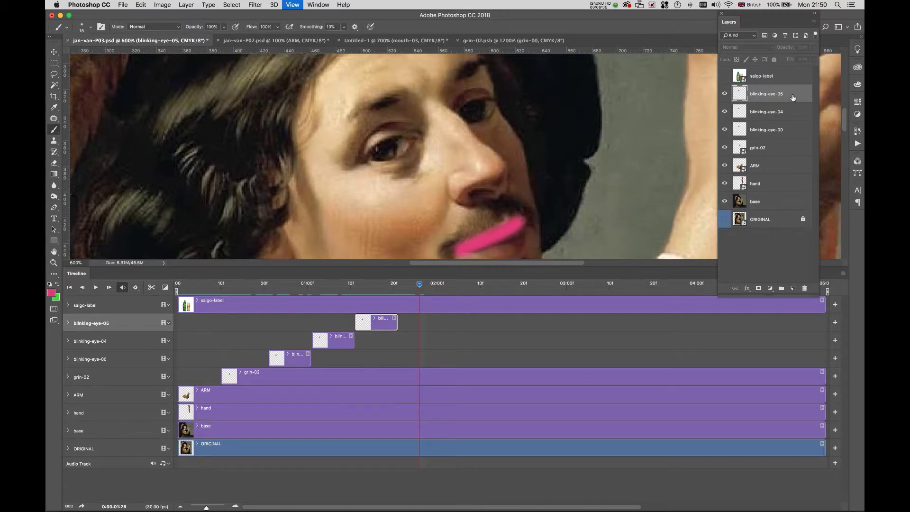
# Step: Convert the blinking-eye-05, blinking-eye-04 and blinking-eye-00 layers together into one Smart Object and scrub back through its clip
pyautogui.press('super+equal')
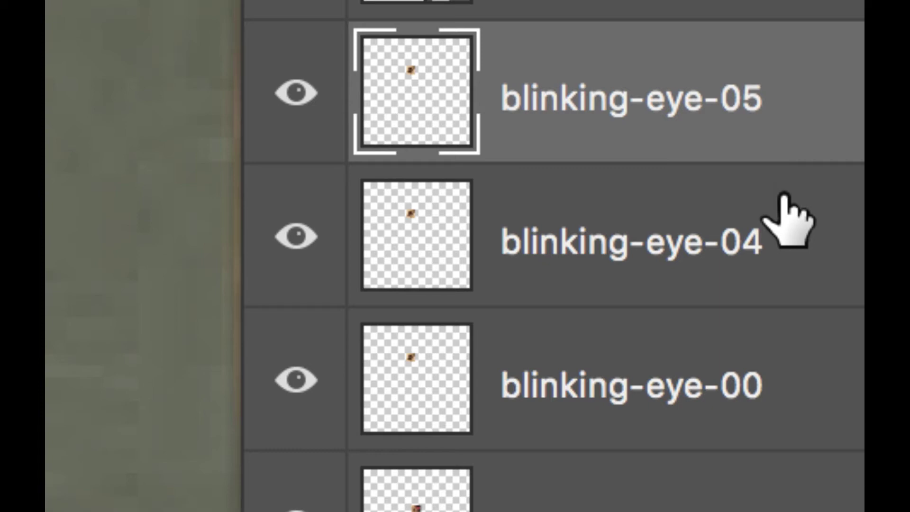
pyautogui.keyDown('shift'); pyautogui.click(785, 111); pyautogui.keyUp('shift')
pyautogui.keyDown('shift'); pyautogui.click(770, 355); pyautogui.keyUp('shift')
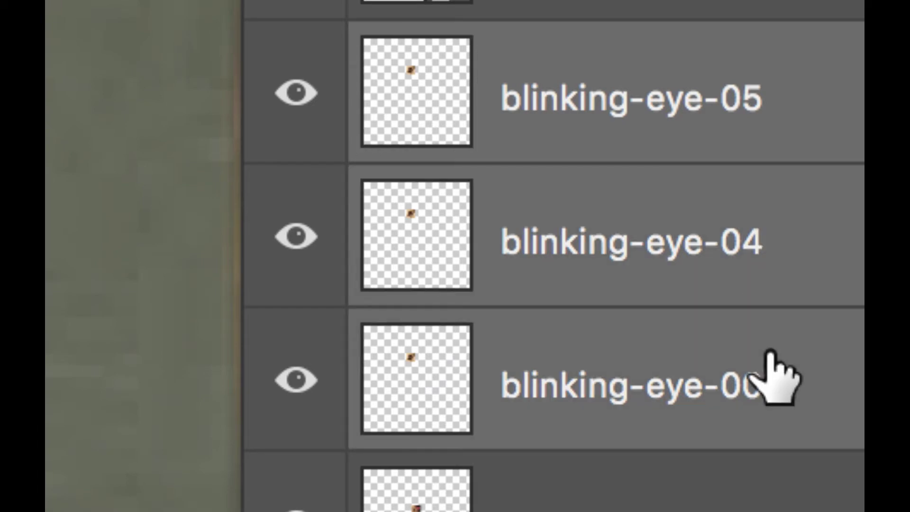
pyautogui.rightClick(773, 376)
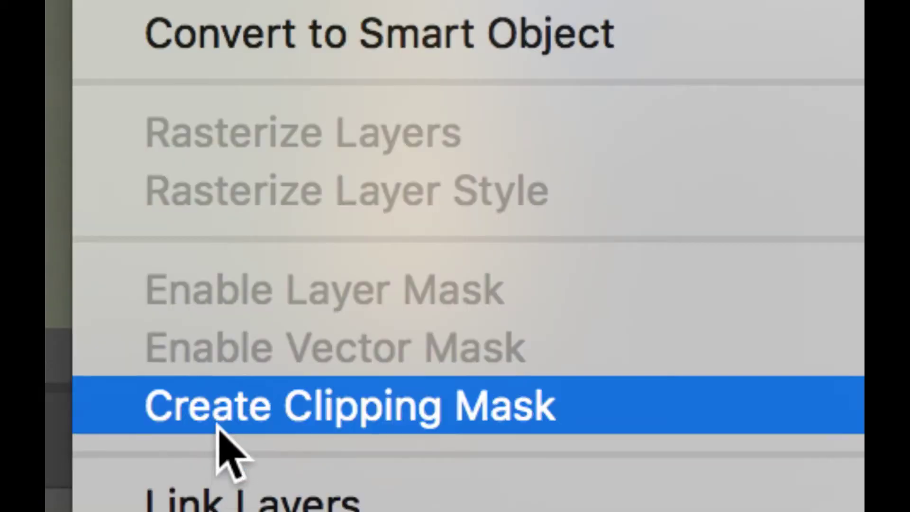
pyautogui.click(247, 41)
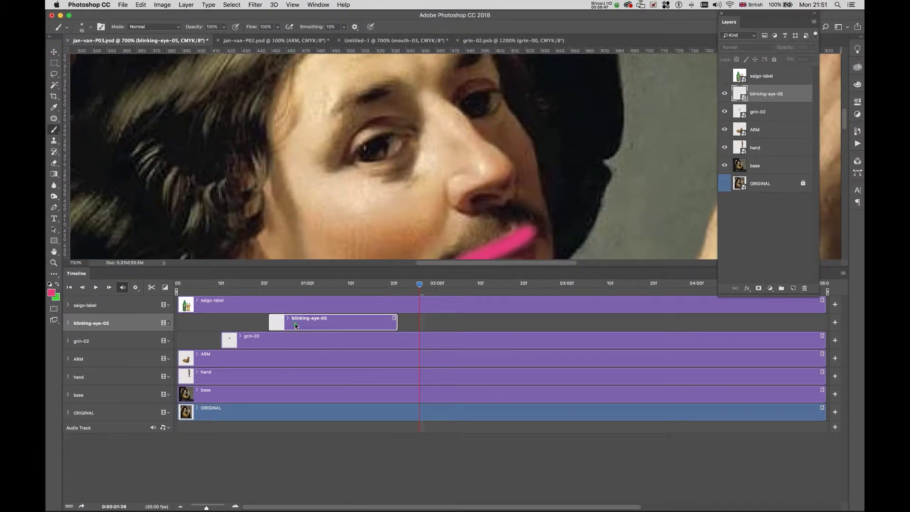
pyautogui.moveTo(419, 285); pyautogui.dragTo(266, 283)
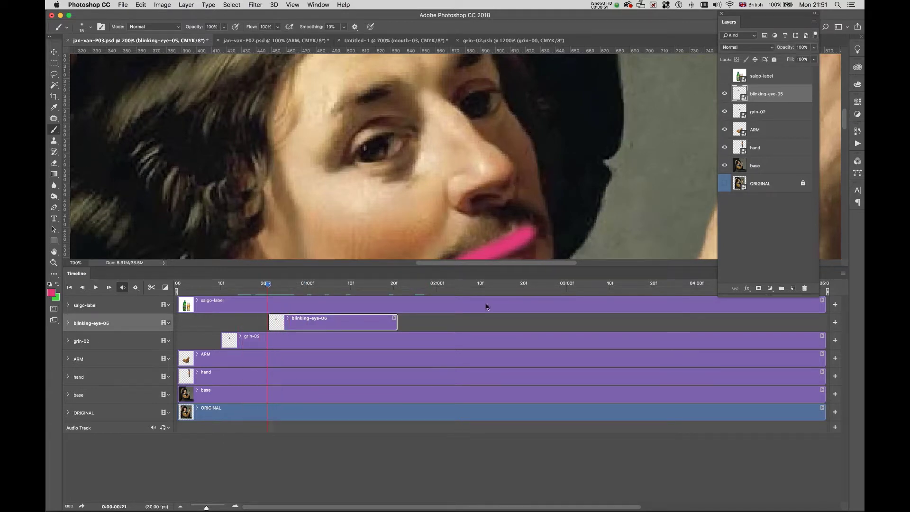
# Step: Switch to grin-02.psb and scrub through the grin clips back to the first frame to check the mouth
pyautogui.hotkey('ctrl', 'shift', 'Tab')
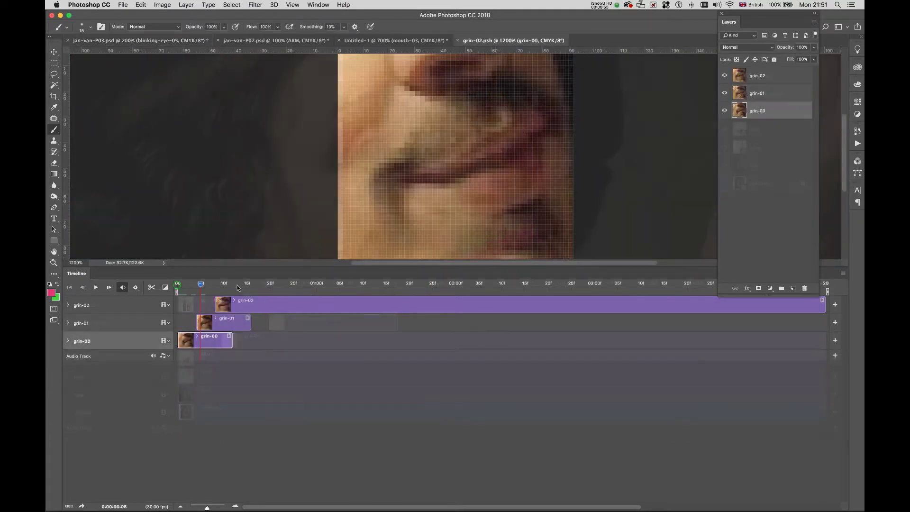
pyautogui.click(182, 285)
pyautogui.moveTo(183, 287); pyautogui.dragTo(177, 286)
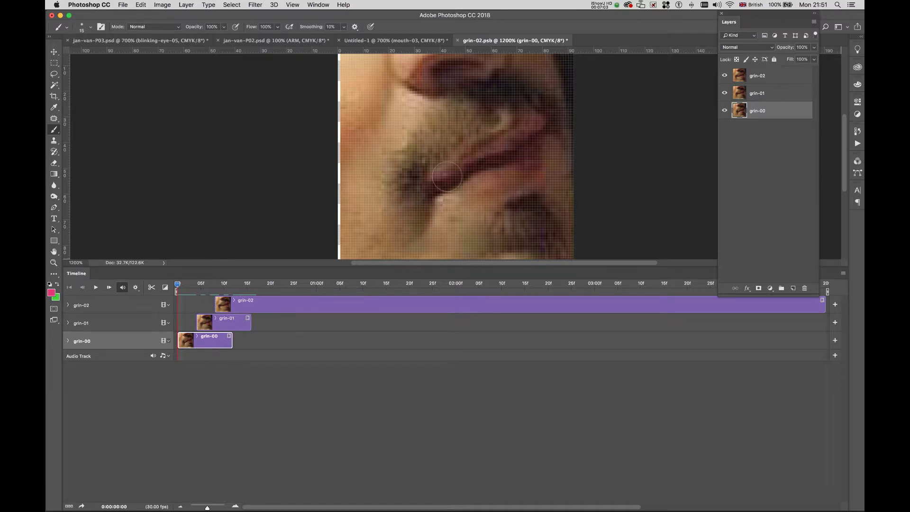
# Step: Replace the contents of the grin-02 Smart Object in jan-van-P03.psd with the grin-02.psb file and scrub back towards the start
pyautogui.click(115, 42)
pyautogui.moveTo(251, 290); pyautogui.dragTo(247, 286)
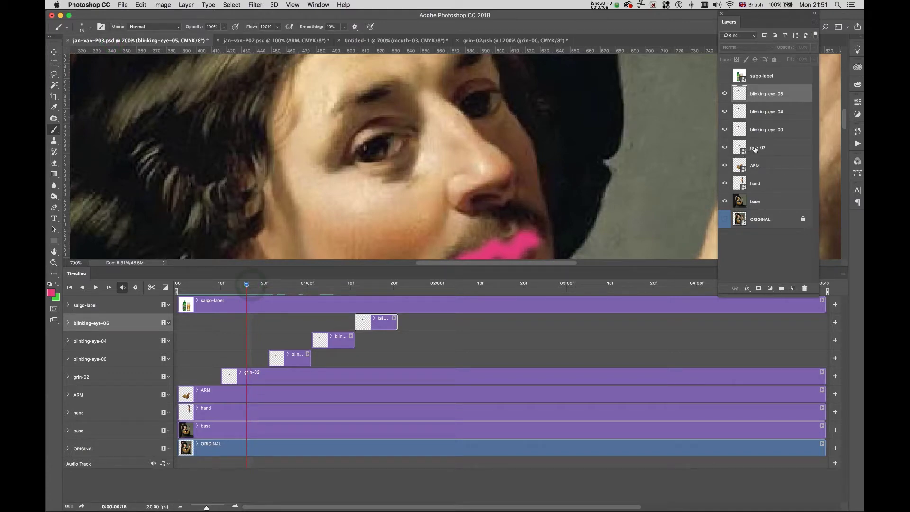
pyautogui.scroll(-3, 500, 203)
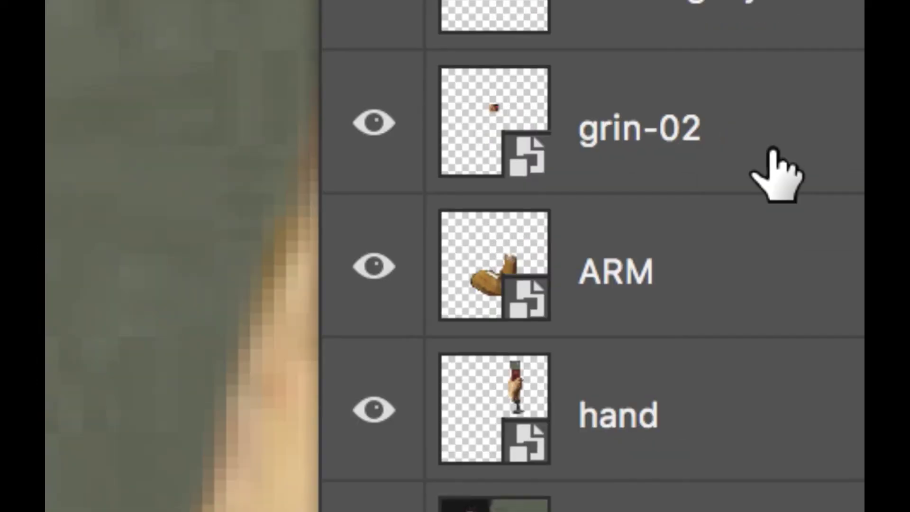
pyautogui.rightClick(771, 151)
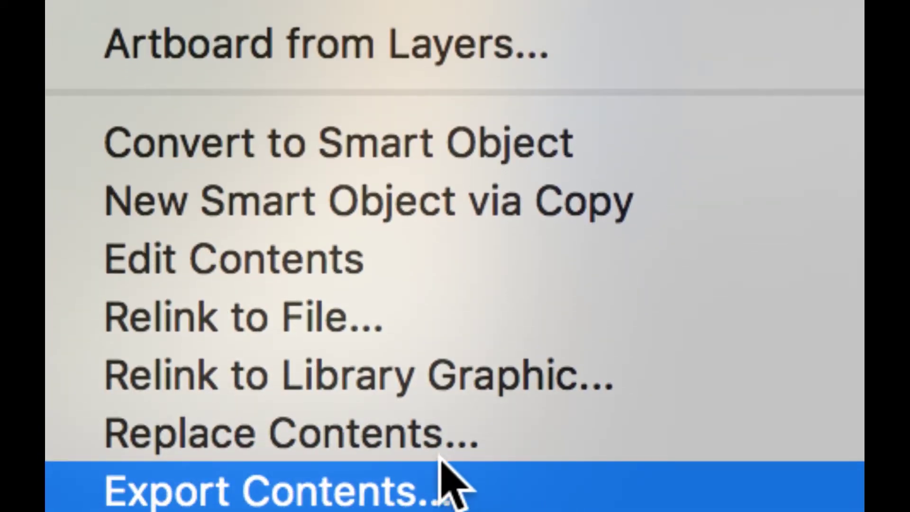
pyautogui.click(417, 441)
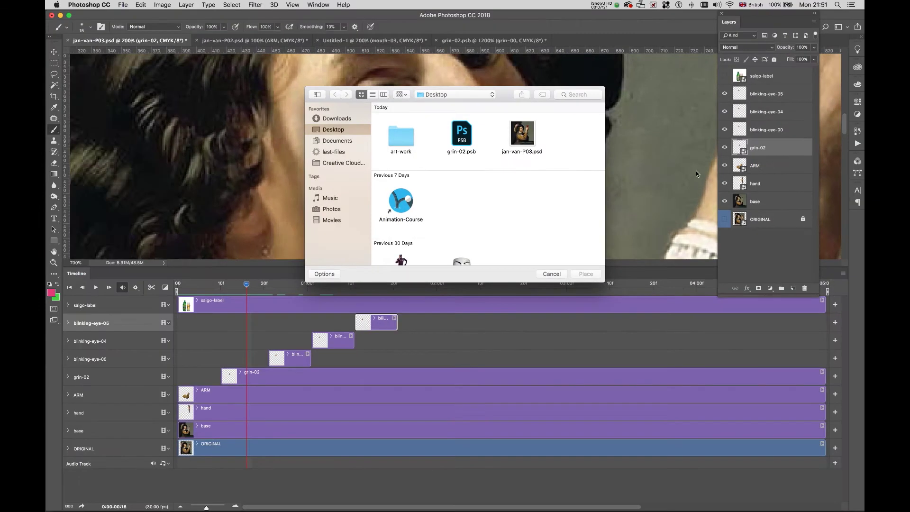
pyautogui.click(470, 149)
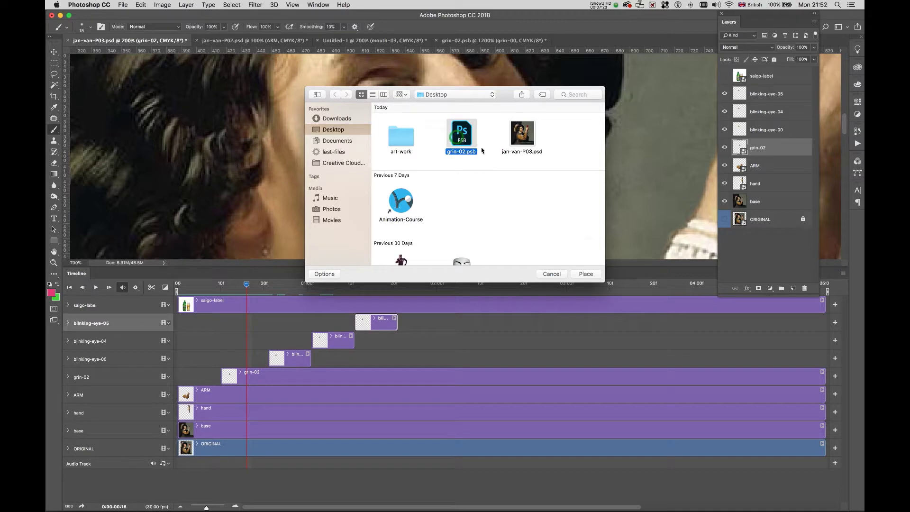
pyautogui.click(586, 274)
pyautogui.moveTo(246, 285); pyautogui.dragTo(186, 285)
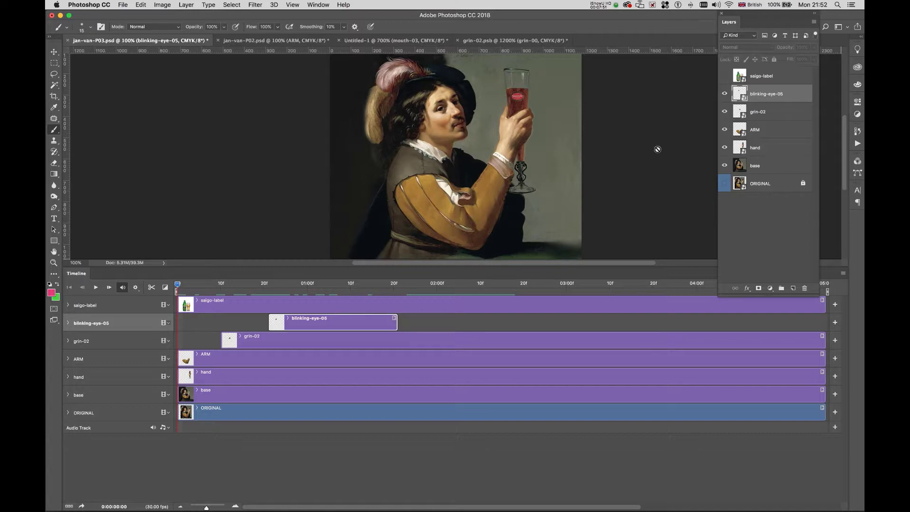
# Step: Show the saigo-label layer and trim its clip to start at about 1:16, near the end of the blink
pyautogui.click(724, 77)
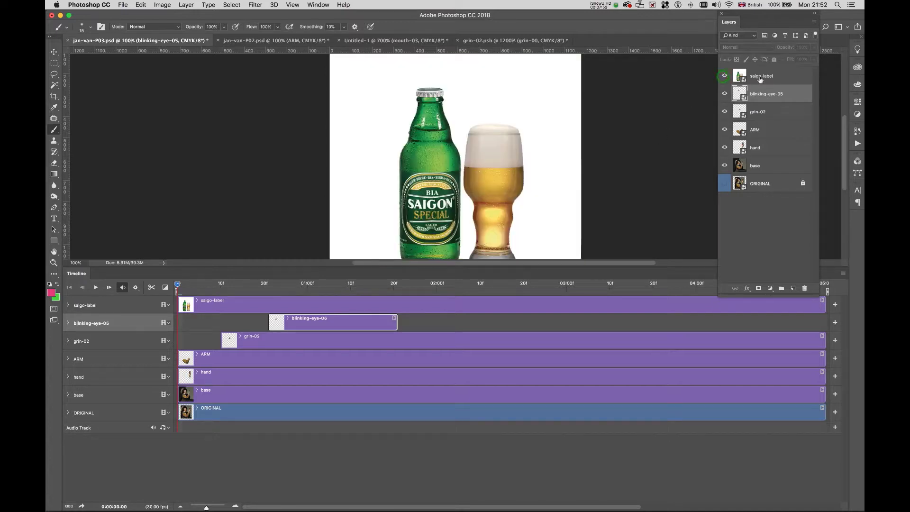
pyautogui.click(771, 76)
pyautogui.moveTo(179, 298); pyautogui.dragTo(377, 300)
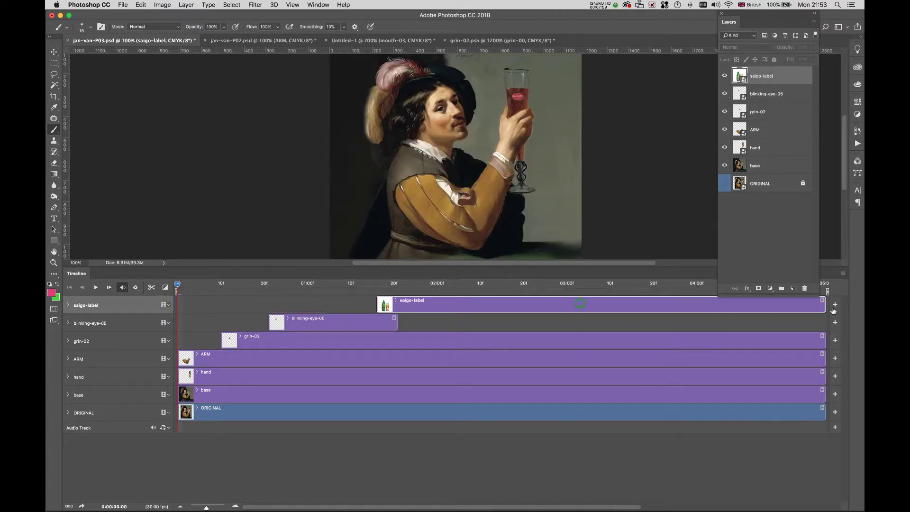
# Step: Shorten the saigo-label clip to end at about 3:04, keep its start at 1:16, and scrub back to the first frame
pyautogui.moveTo(824, 304); pyautogui.dragTo(527, 313)
pyautogui.moveTo(432, 308); pyautogui.dragTo(454, 308)
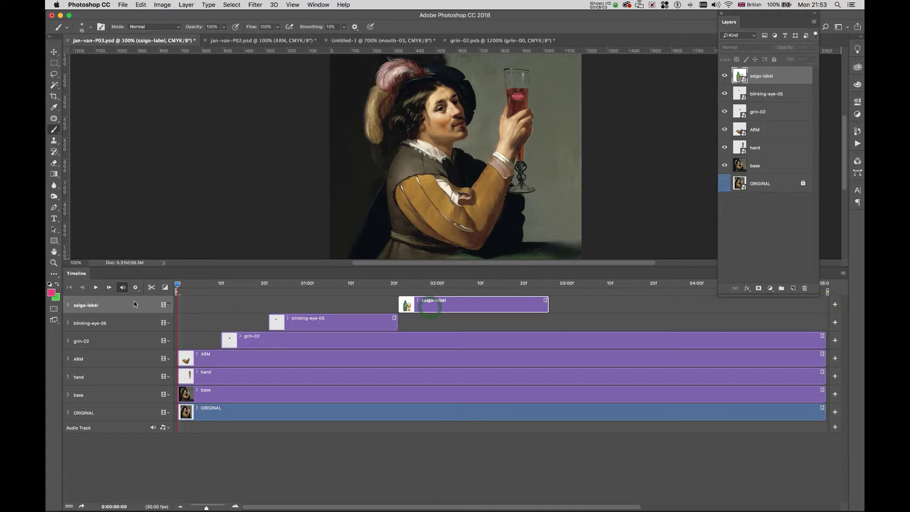
pyautogui.click(176, 284)
pyautogui.press('space')
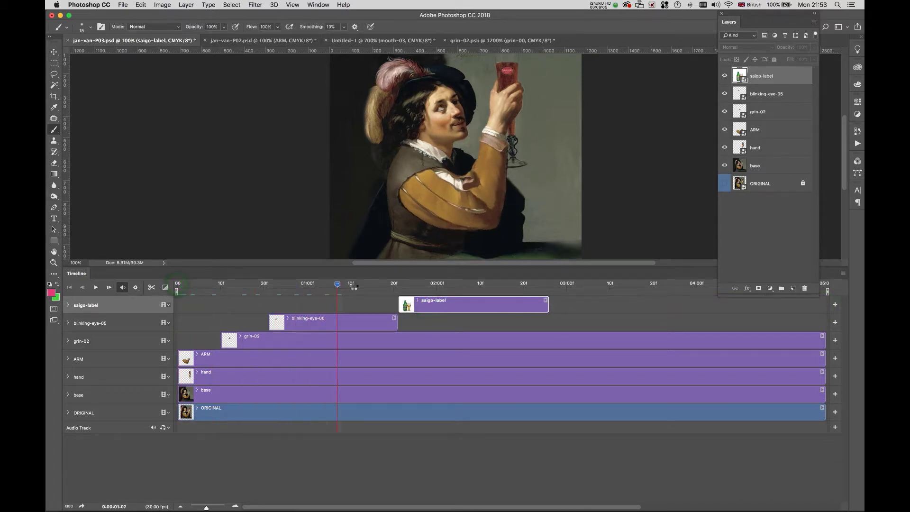
pyautogui.moveTo(454, 310); pyautogui.dragTo(432, 310)
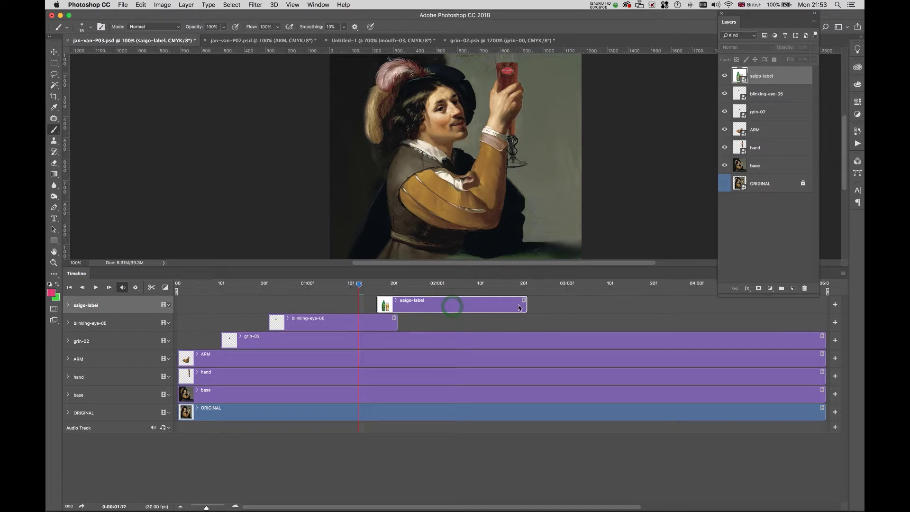
pyautogui.moveTo(526, 306); pyautogui.dragTo(583, 306)
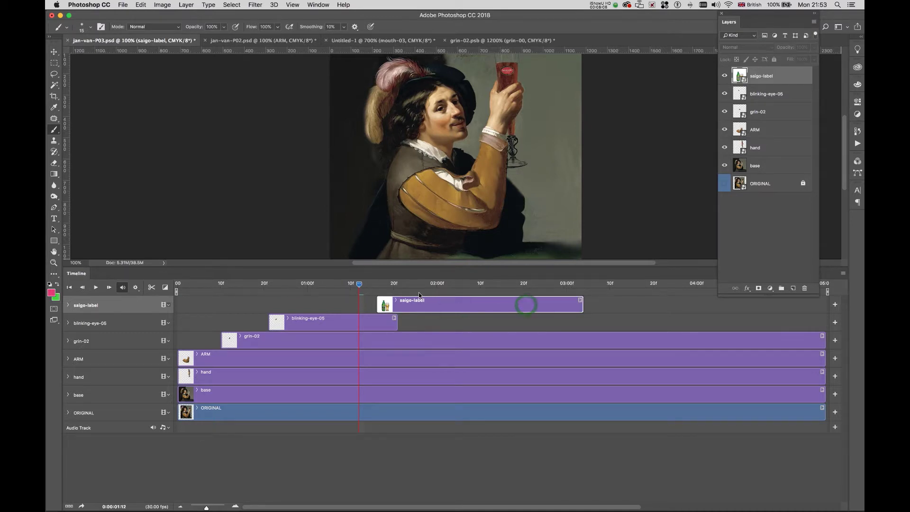
pyautogui.moveTo(372, 286); pyautogui.dragTo(177, 286)
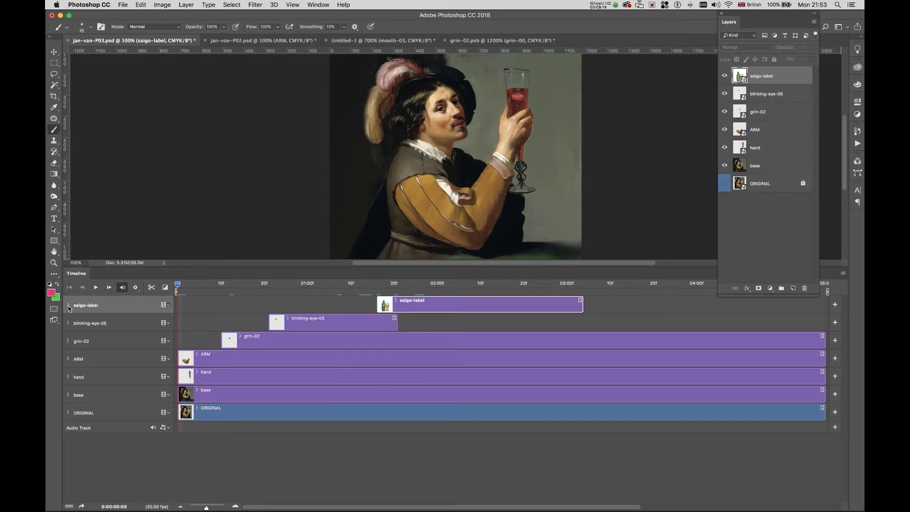
# Step: Add Opacity keyframes to the saigo-label clip at its start (1:16) and at 1:21
pyautogui.click(68, 306)
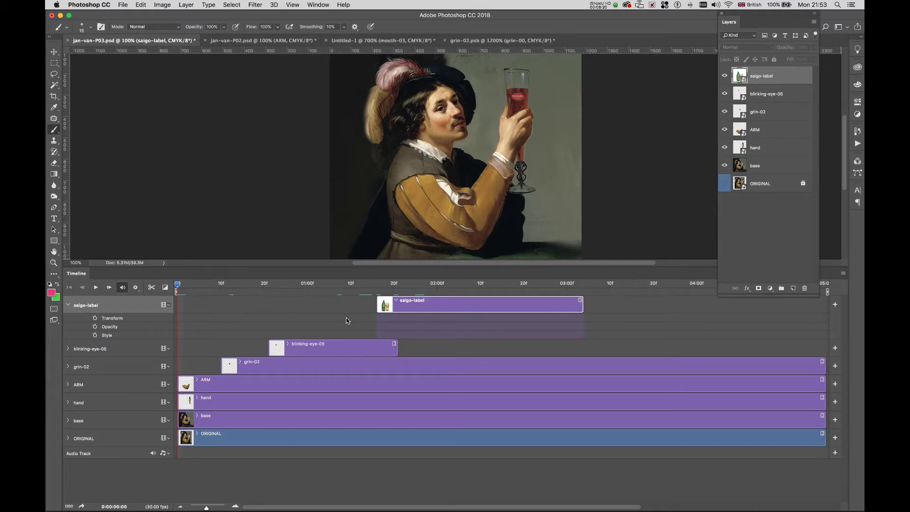
pyautogui.click(417, 307)
pyautogui.moveTo(178, 286); pyautogui.dragTo(377, 286)
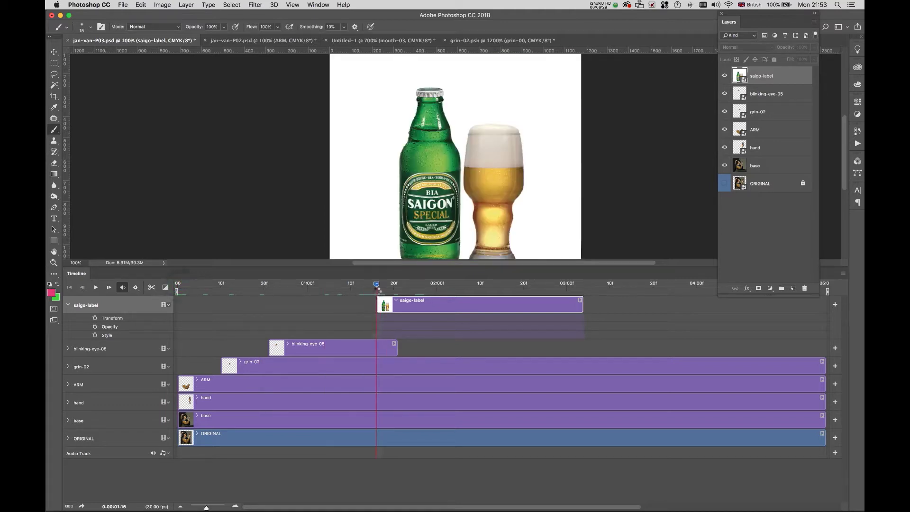
pyautogui.click(95, 327)
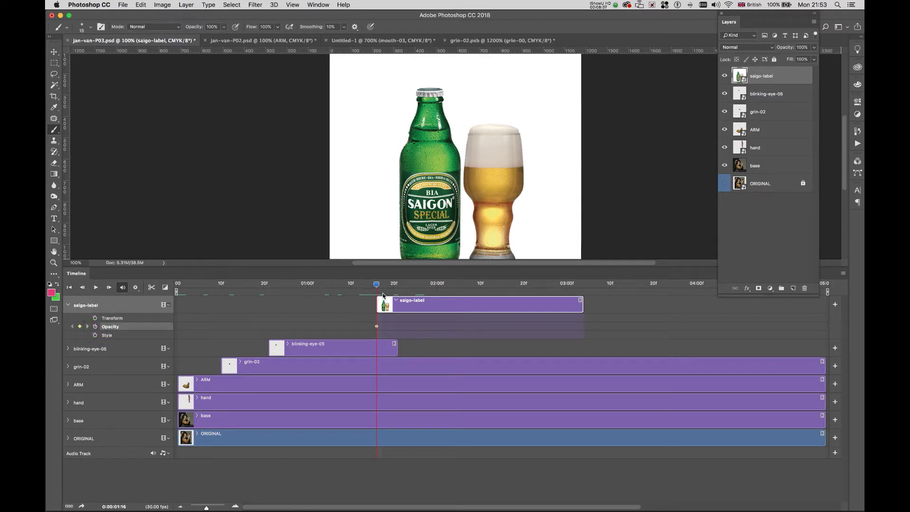
pyautogui.moveTo(380, 288)
pyautogui.mouseDown()
pyautogui.moveTo(417, 287)
pyautogui.moveTo(398, 286)
pyautogui.mouseUp()
pyautogui.click(377, 327)
pyautogui.moveTo(398, 285); pyautogui.dragTo(377, 285)
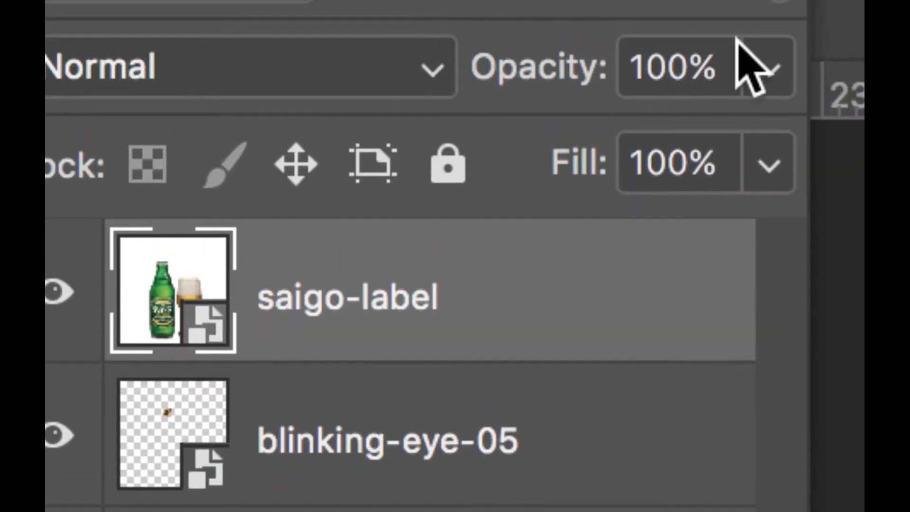
# Step: Set the saigo-label layer's opacity to 0% at the 1:16 keyframe and preview the fade-in
pyautogui.click(767, 78)
pyautogui.moveTo(768, 110); pyautogui.dragTo(365, 152)
pyautogui.click(402, 311)
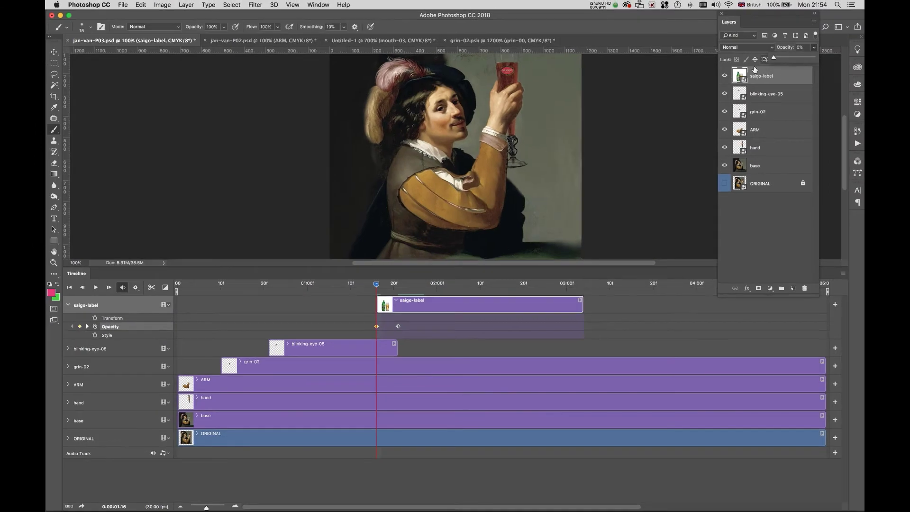
pyautogui.moveTo(378, 284)
pyautogui.mouseDown()
pyautogui.moveTo(399, 285)
pyautogui.moveTo(351, 285)
pyautogui.mouseUp()
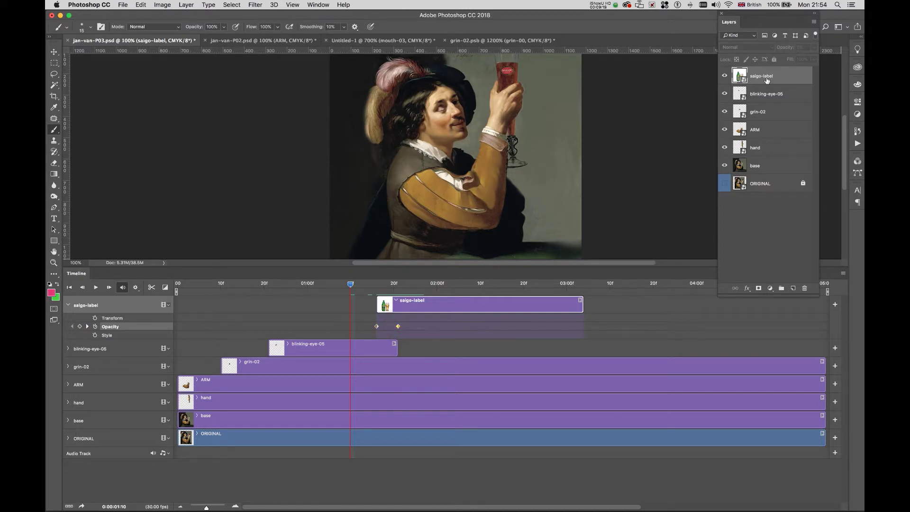
pyautogui.moveTo(353, 285); pyautogui.dragTo(398, 285)
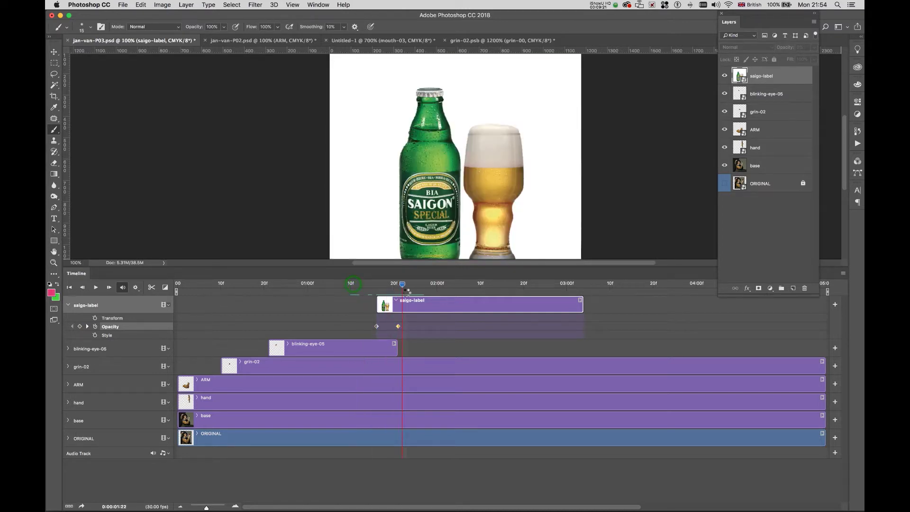
pyautogui.click(398, 327)
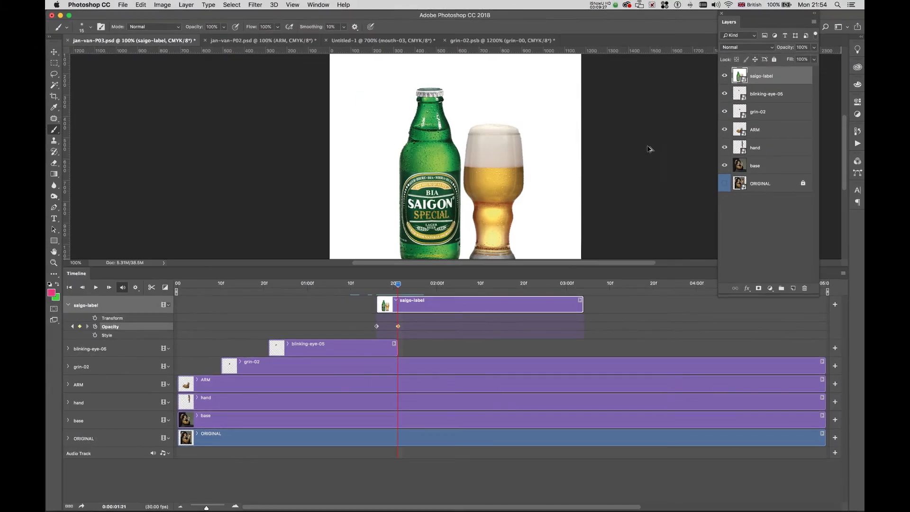
pyautogui.moveTo(399, 284); pyautogui.dragTo(338, 285)
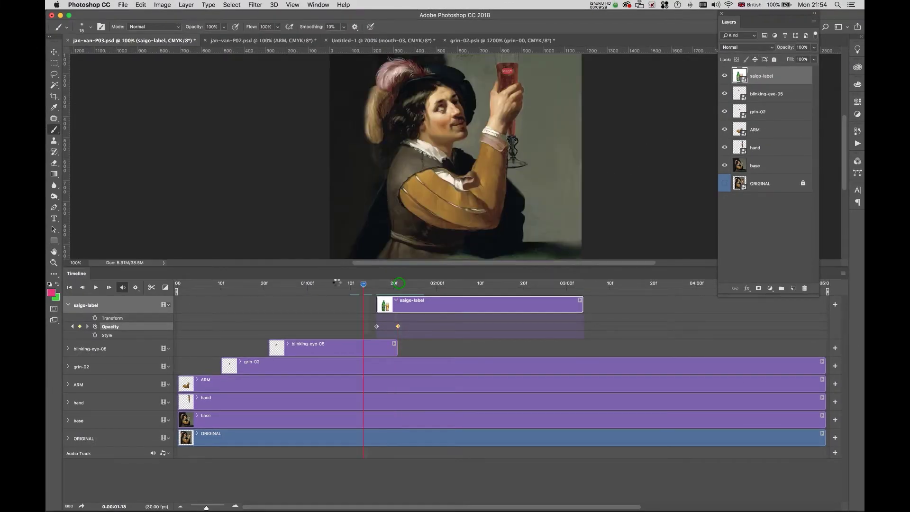
pyautogui.press('space')
pyautogui.press('space')
# Step: Move the second saigo-label Opacity keyframe to about 1:24 and replay the slower fade-in
pyautogui.moveTo(408, 327); pyautogui.dragTo(412, 328)
pyautogui.moveTo(429, 283); pyautogui.dragTo(315, 286)
pyautogui.press('space')
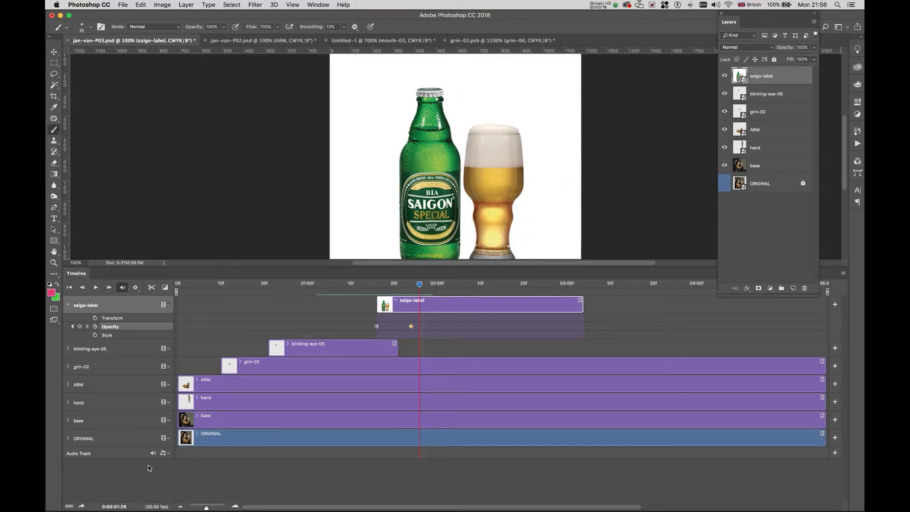
# Step: Add long-saigon.mp3 from the art-work folder to the timeline's audio track
pyautogui.click(170, 454)
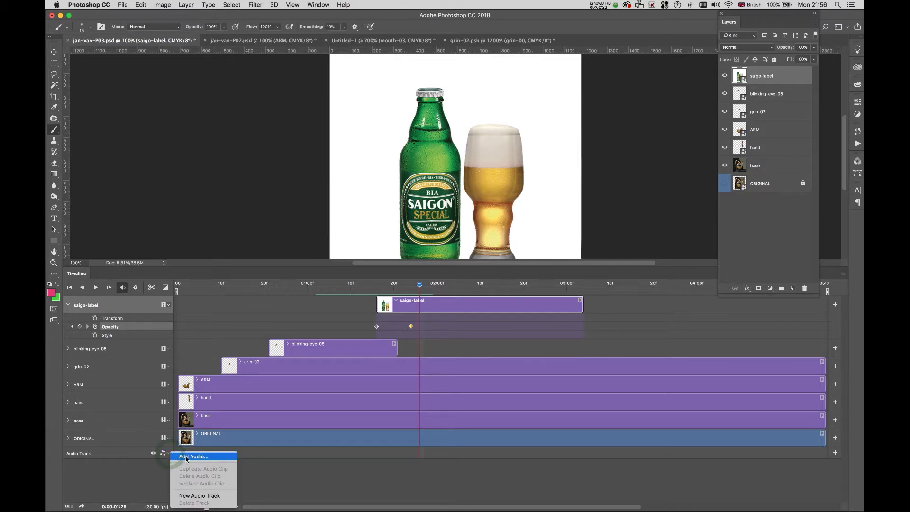
pyautogui.click(186, 457)
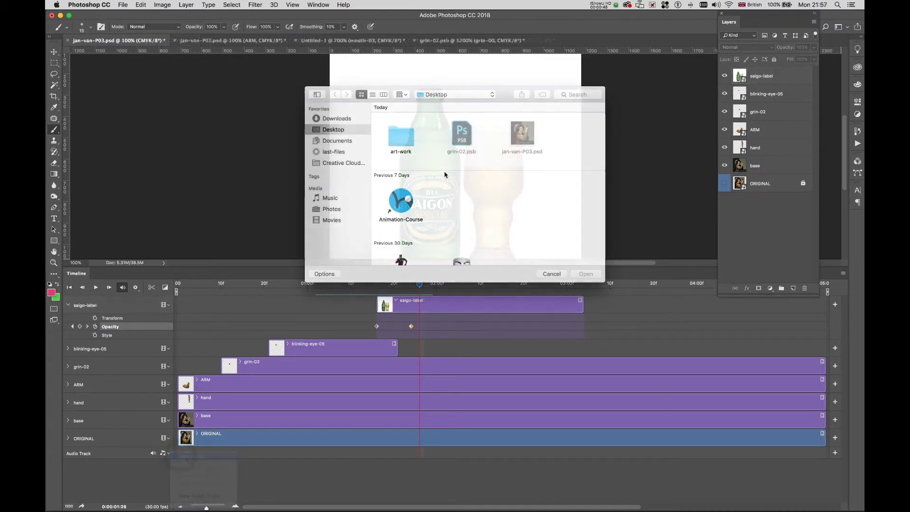
pyautogui.click(403, 141)
pyautogui.click(399, 192)
pyautogui.press('XF86AudioRaiseVolume')
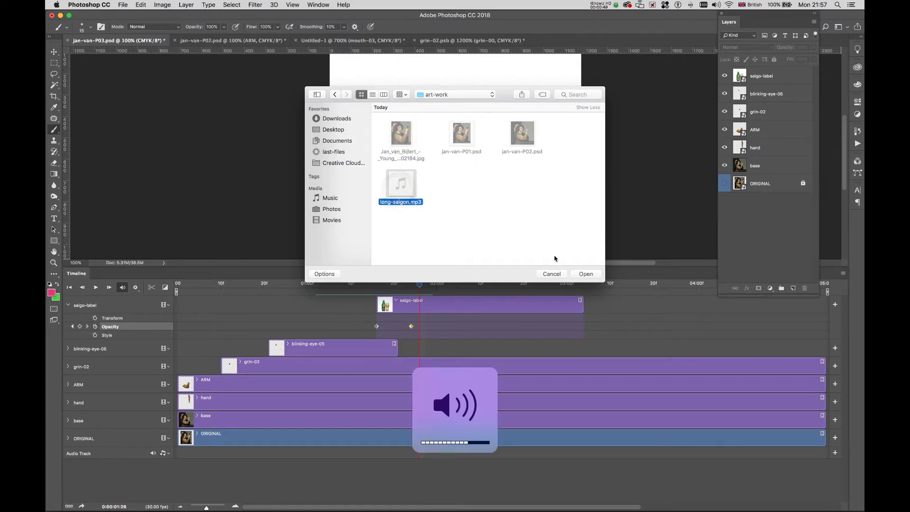
pyautogui.click(586, 274)
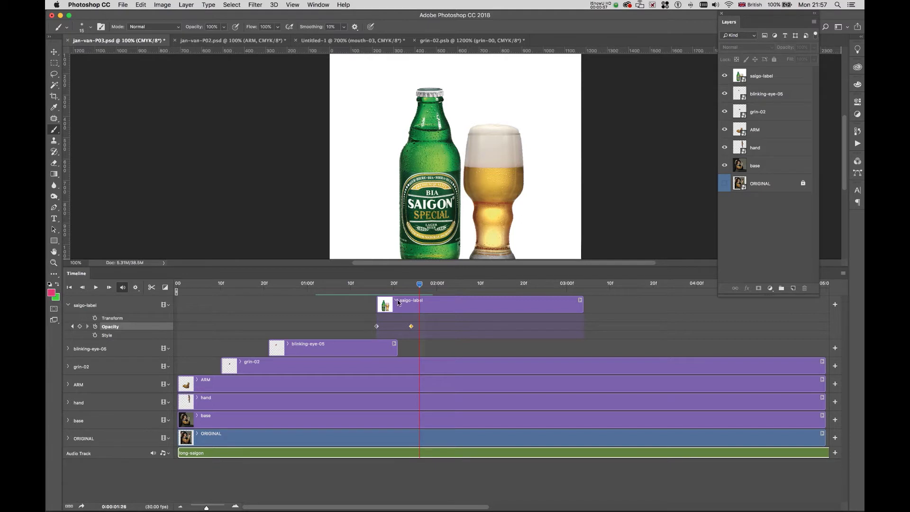
# Step: Play the animation from the first frame to check it against the soundtrack
pyautogui.press('XF86AudioRaiseVolume')
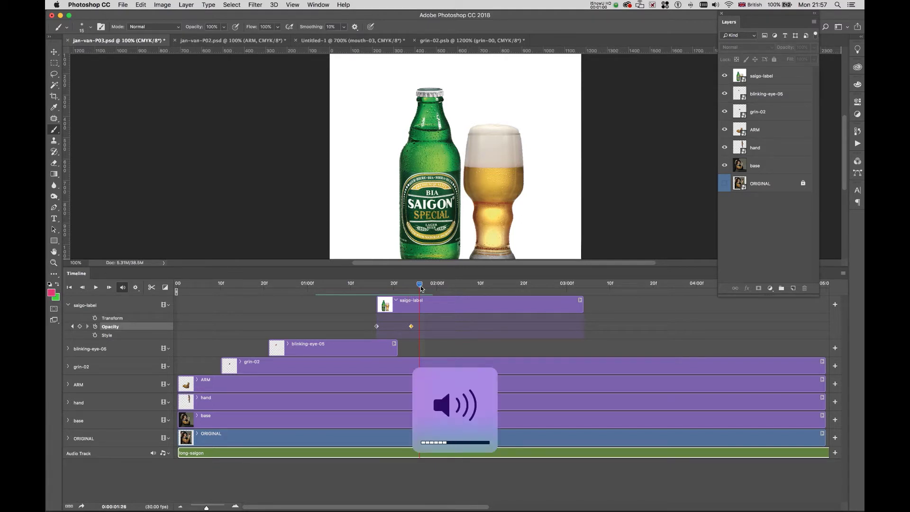
pyautogui.moveTo(420, 284); pyautogui.dragTo(178, 285)
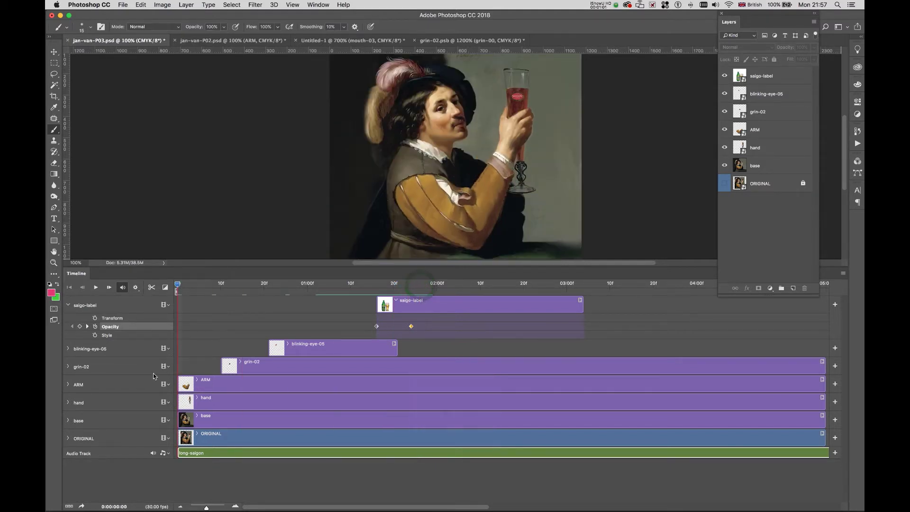
pyautogui.press('space')
pyautogui.press('XF86AudioLowerVolume')
pyautogui.press('XF86AudioMute')
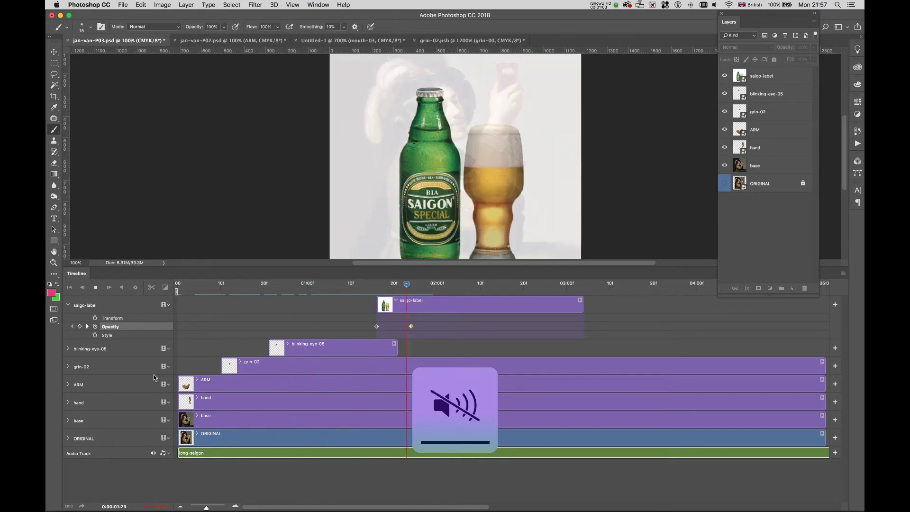
pyautogui.press('XF86AudioRaiseVolume')
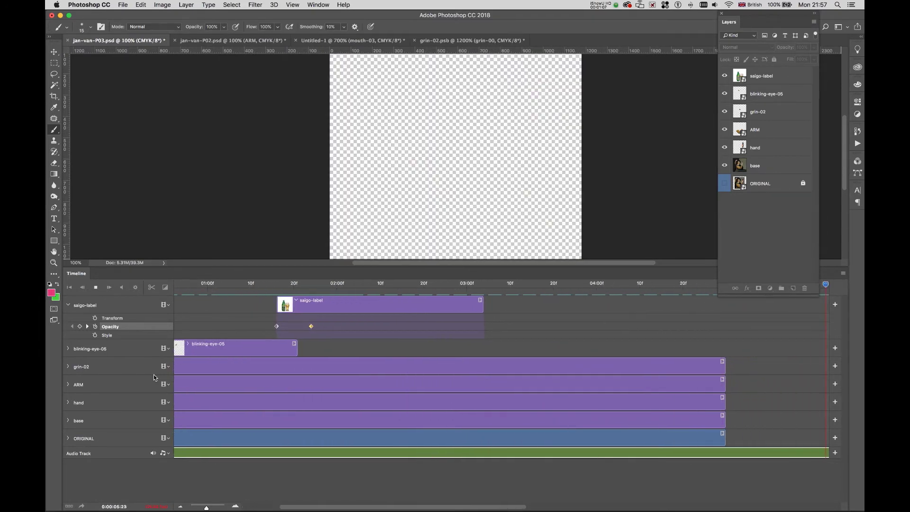
pyautogui.press('space')
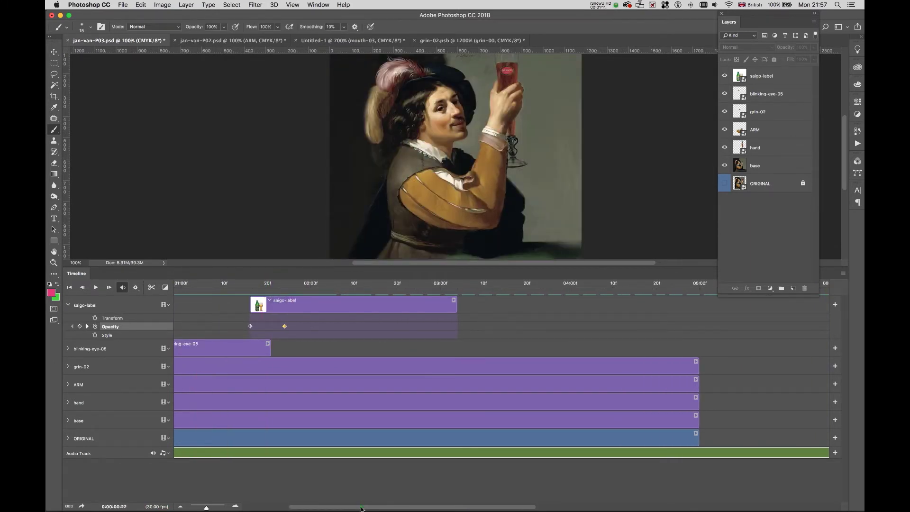
pyautogui.moveTo(362, 505); pyautogui.dragTo(314, 506)
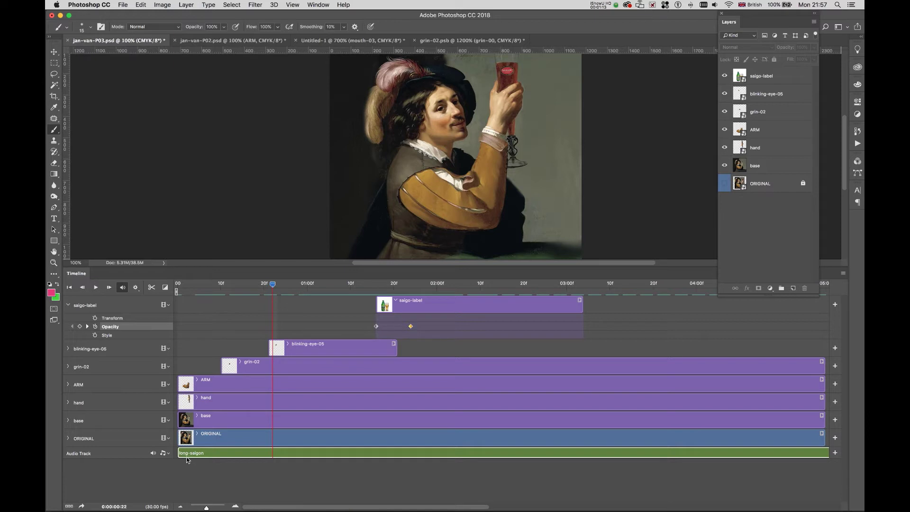
# Step: Set the long-saigon clip's volume to 41%, fade-in to 2.94 s and fade-out to about 4 s, and play it back
pyautogui.click(242, 457)
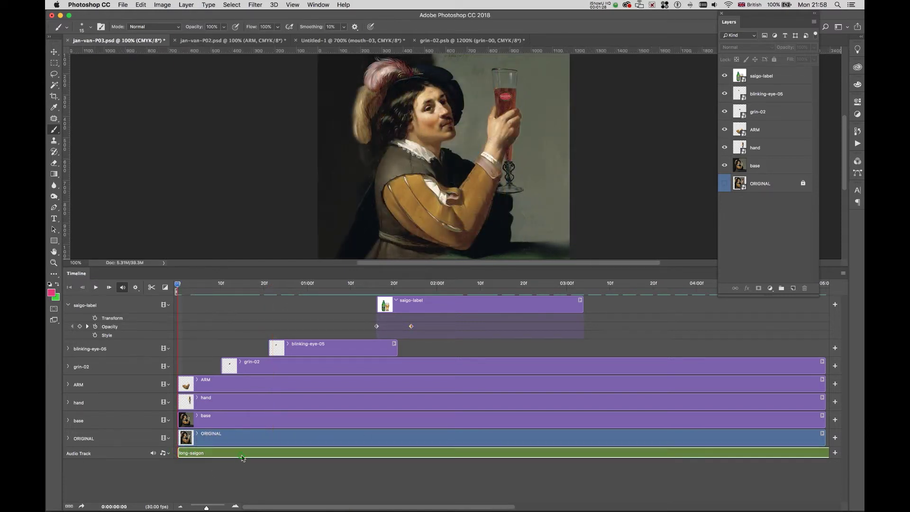
pyautogui.rightClick(242, 456)
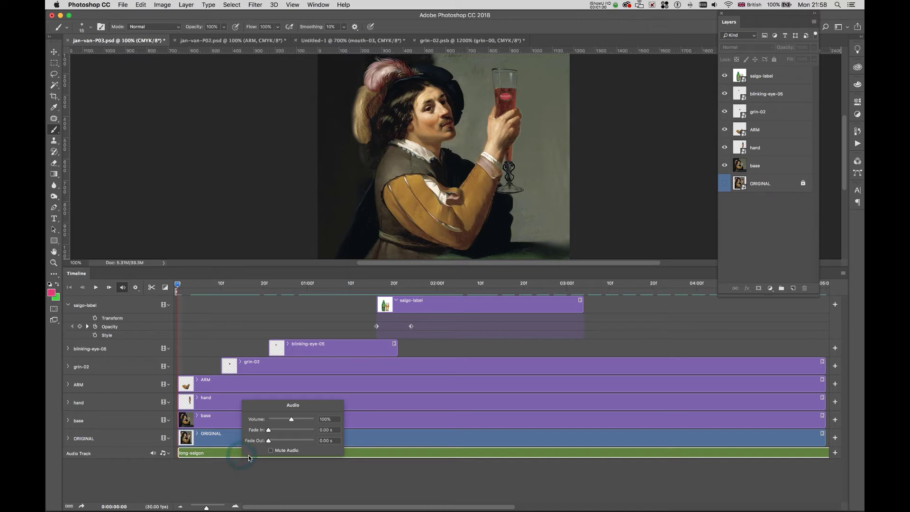
pyautogui.moveTo(269, 431); pyautogui.dragTo(283, 444)
pyautogui.moveTo(292, 422); pyautogui.dragTo(279, 422)
pyautogui.press('XF86AudioLowerVolume')
pyautogui.press('XF86AudioRaiseVolume')
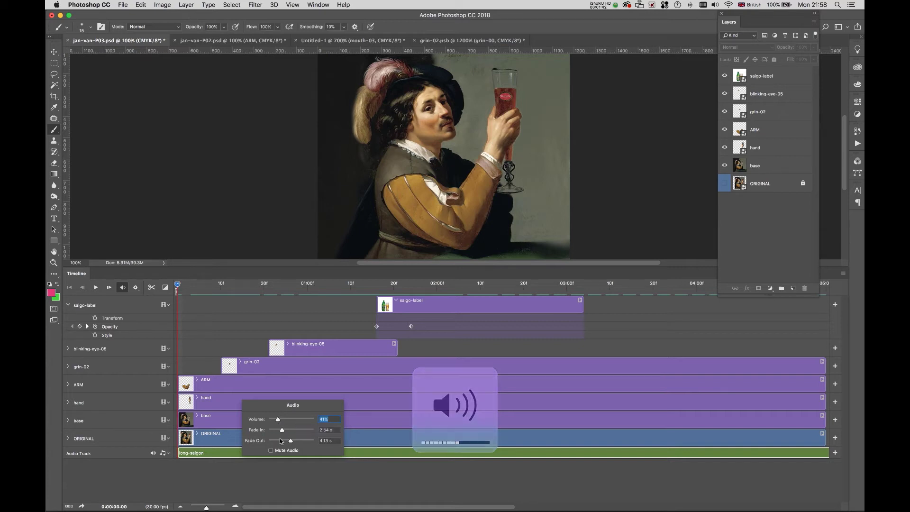
pyautogui.moveTo(282, 432); pyautogui.dragTo(285, 430)
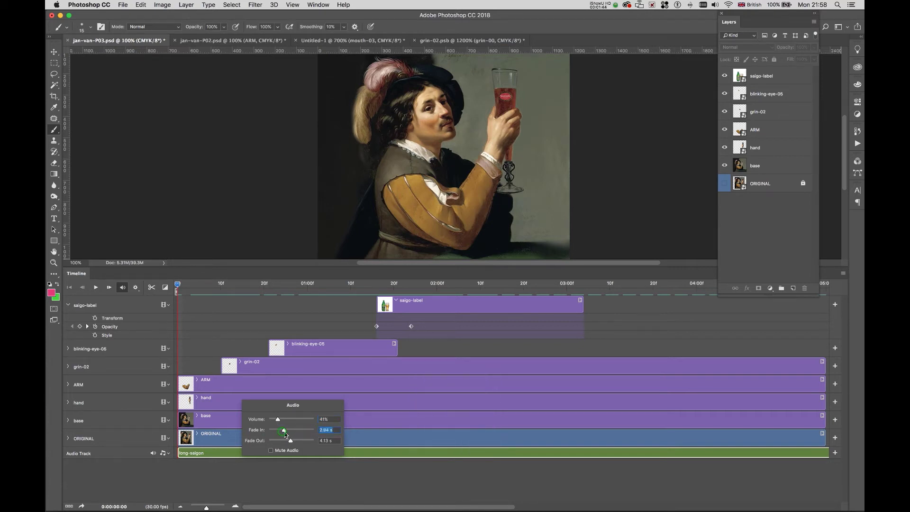
pyautogui.click(290, 442)
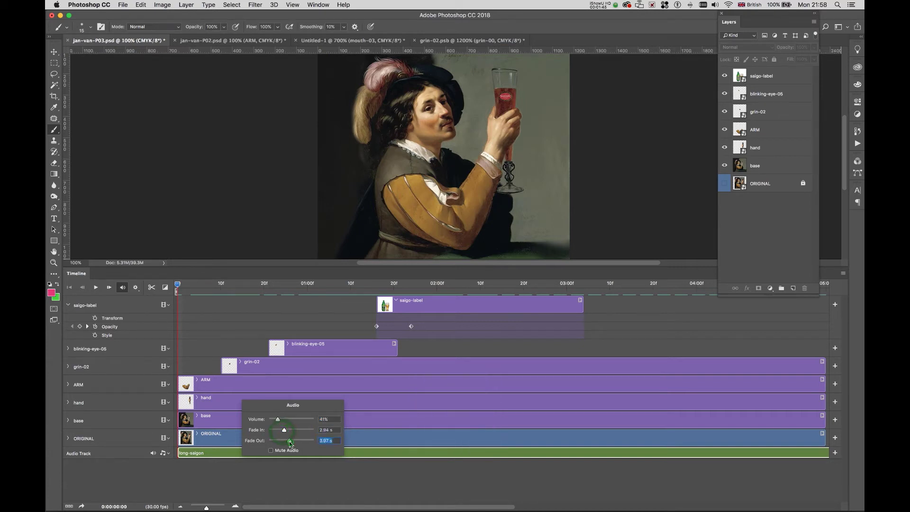
pyautogui.click(279, 471)
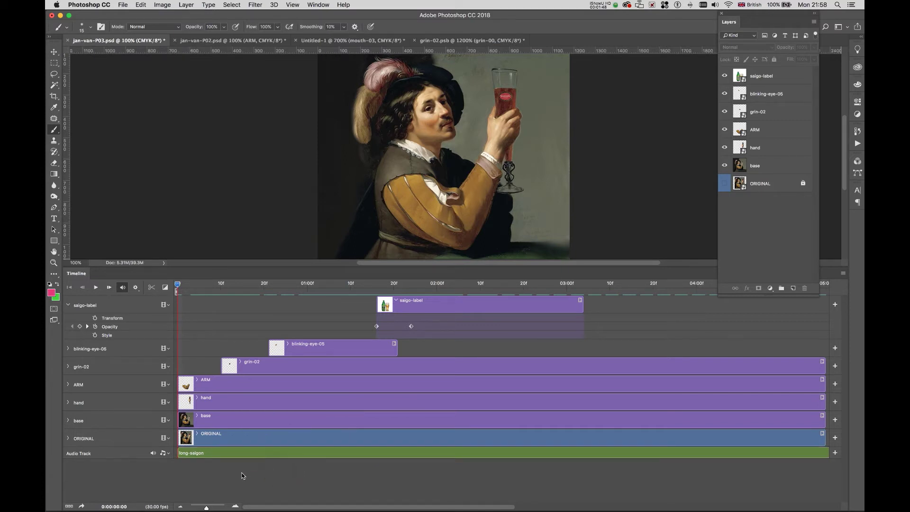
pyautogui.press('space')
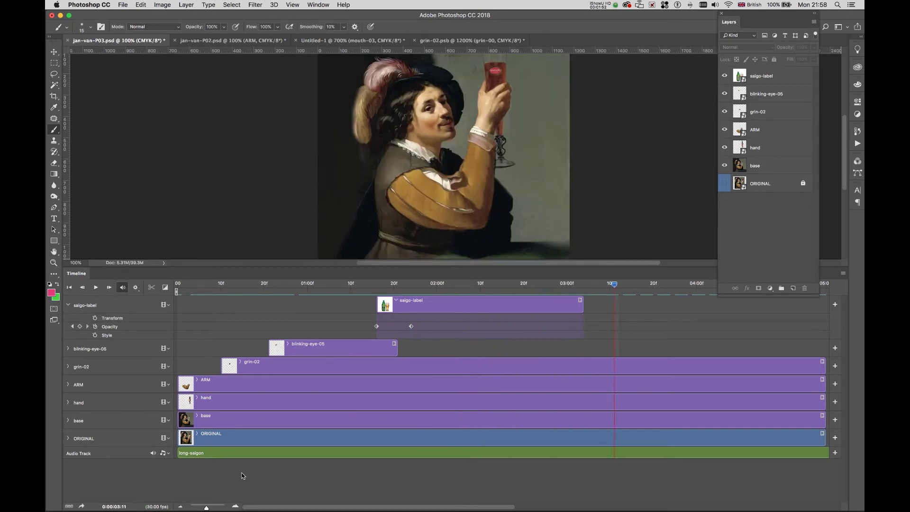
pyautogui.press('space')
# Step: Trim the end of the long-saigon audio clip to 5:00, level with the painting's layer clips
pyautogui.hscroll(10, 773, 470)
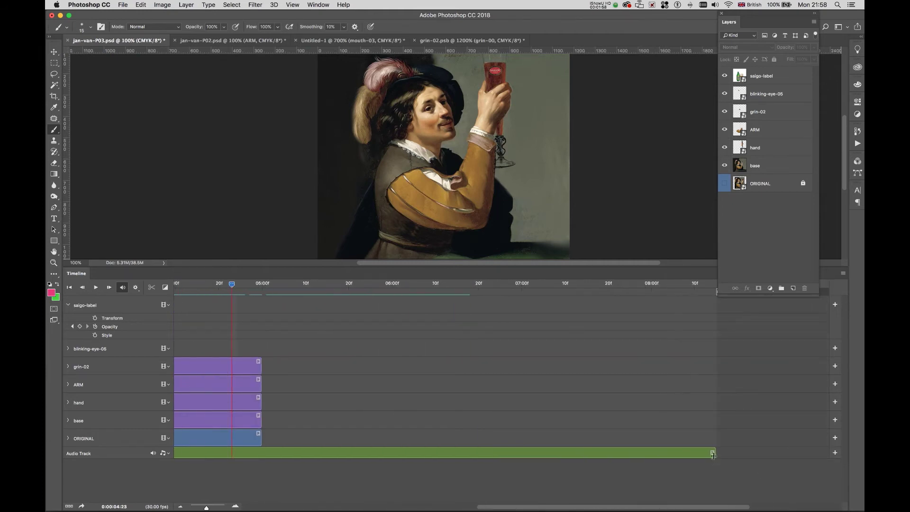
pyautogui.moveTo(716, 454); pyautogui.dragTo(254, 469)
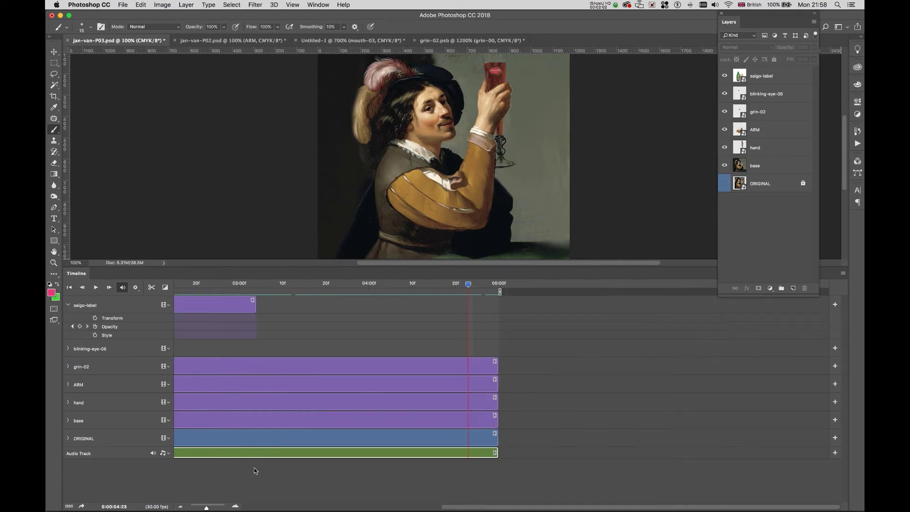
pyautogui.hscroll(-10, 255, 471)
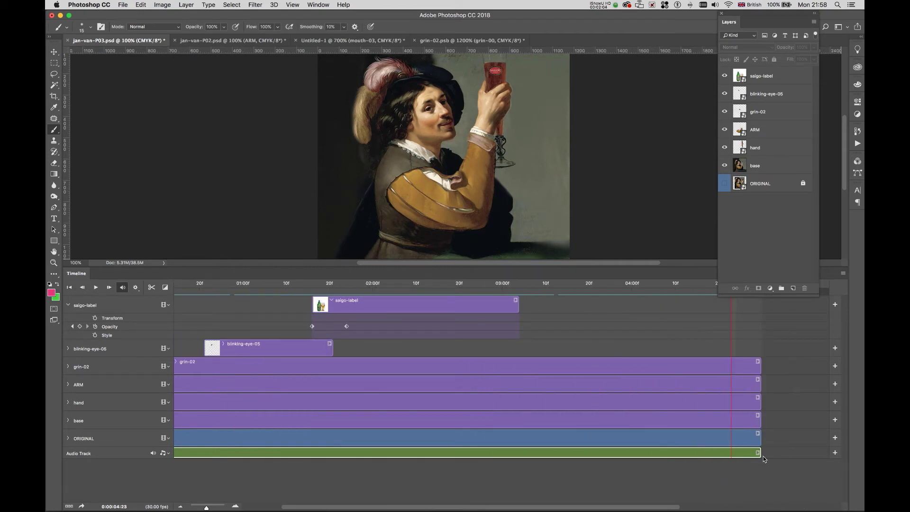
# Step: Trim the end of the long-saigon audio clip to about 2:16 and shorten its fade-out
pyautogui.moveTo(759, 454); pyautogui.dragTo(437, 455)
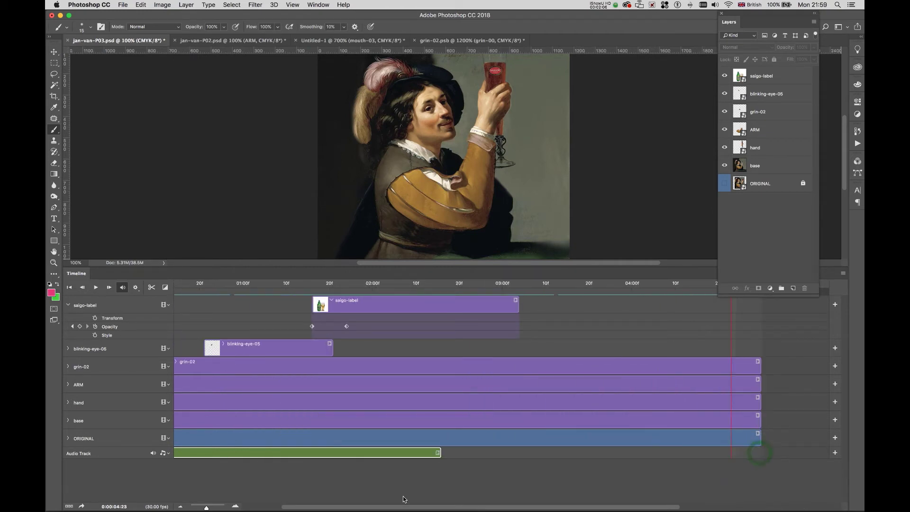
pyautogui.moveTo(347, 507); pyautogui.dragTo(289, 509)
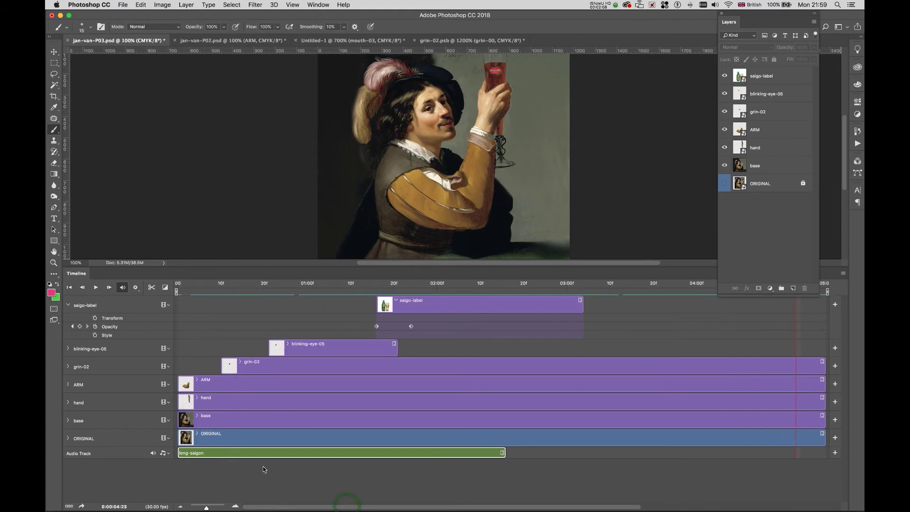
pyautogui.rightClick(260, 457)
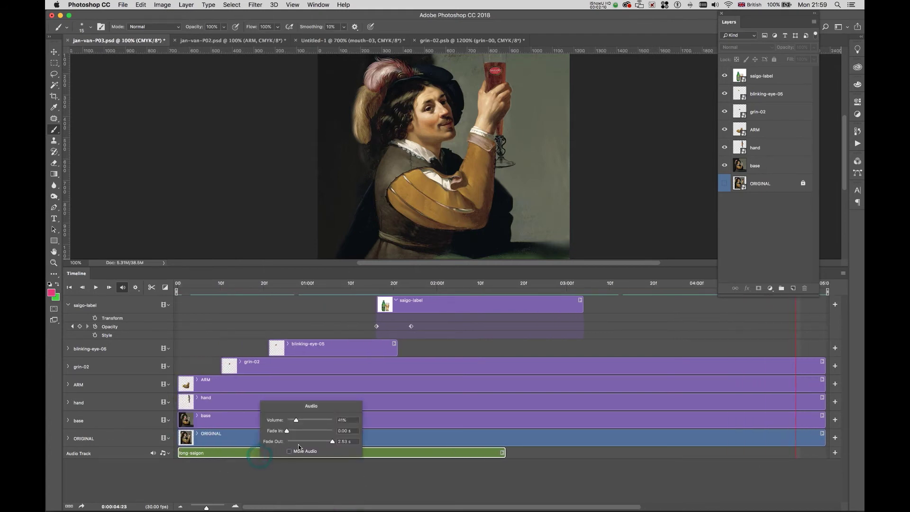
pyautogui.moveTo(335, 442); pyautogui.dragTo(308, 444)
pyautogui.click(306, 471)
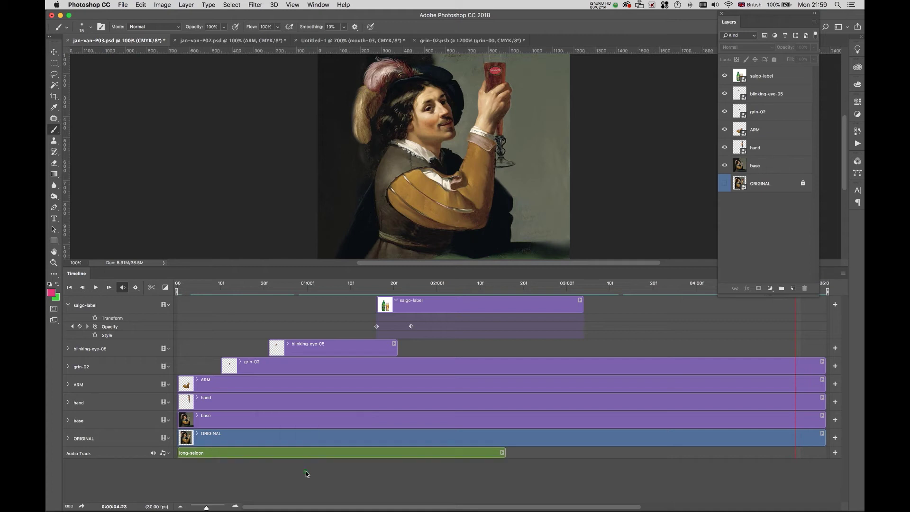
# Step: Play the animation from the first frame to past the beer label's appearance to check the shortened soundtrack
pyautogui.click(202, 283)
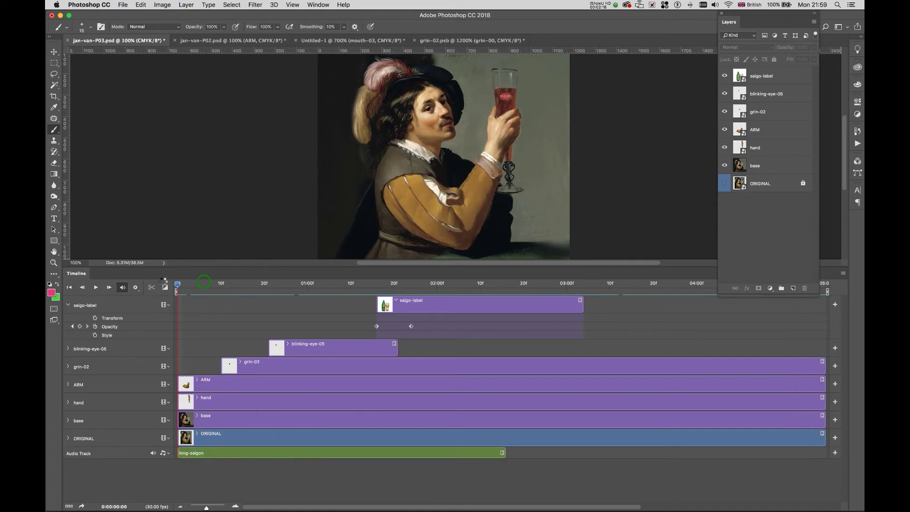
pyautogui.press('space')
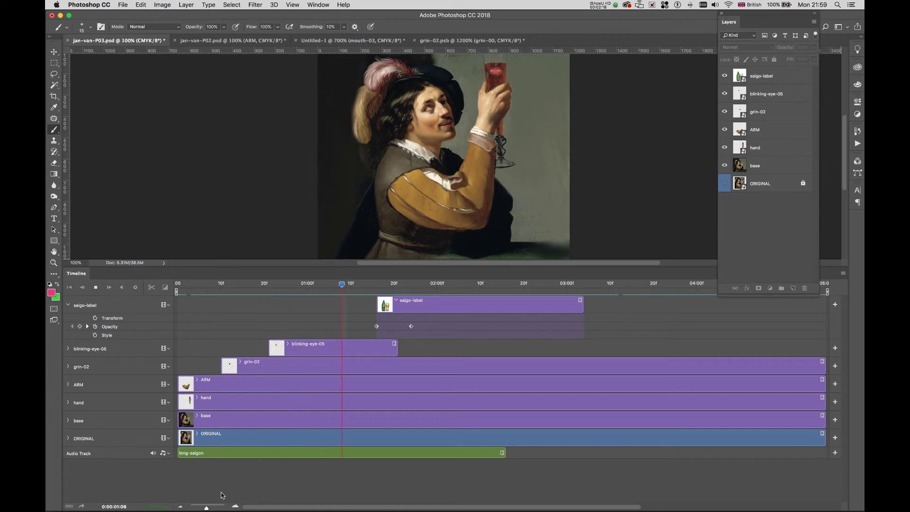
pyautogui.press('space')
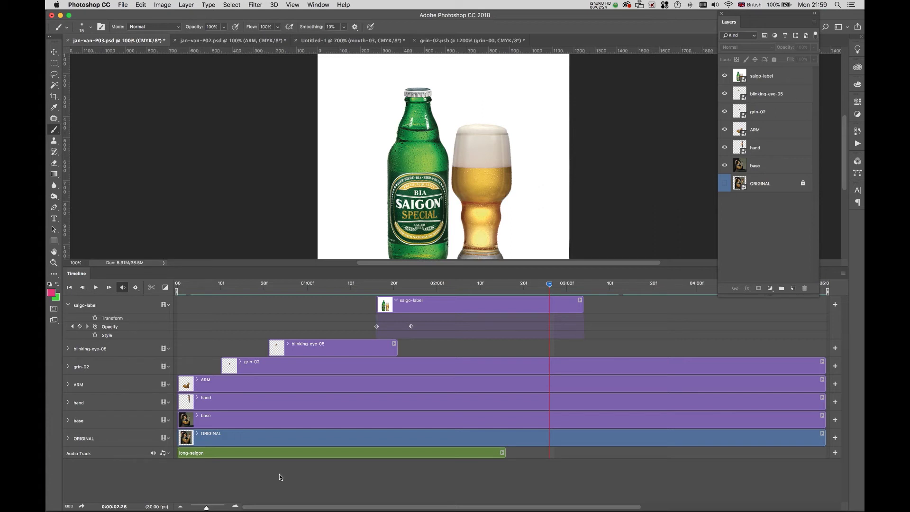
# Step: Switch to jan-van-P02.psd, zoom out to 66.7%, hide the layer list and play the animation from the first frame
pyautogui.hotkey('ctrl', 'Tab')
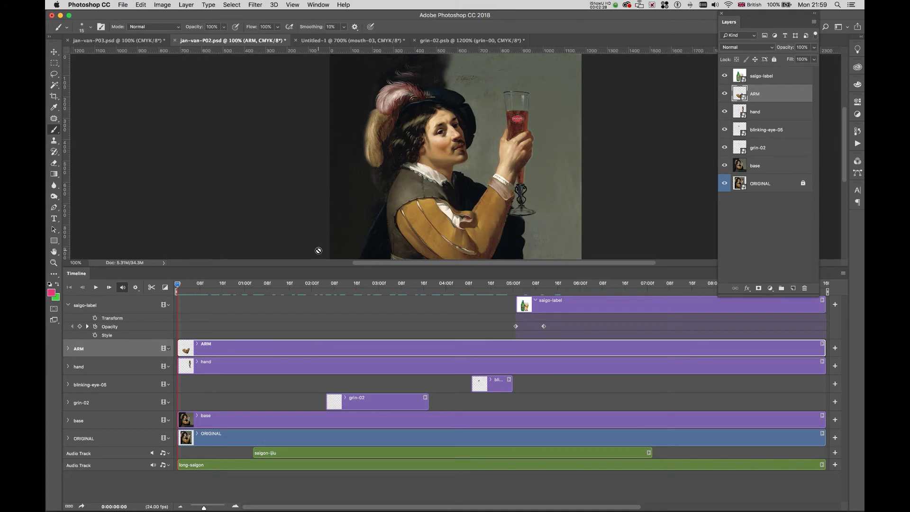
pyautogui.press('super+minus')
pyautogui.press('super+minus')
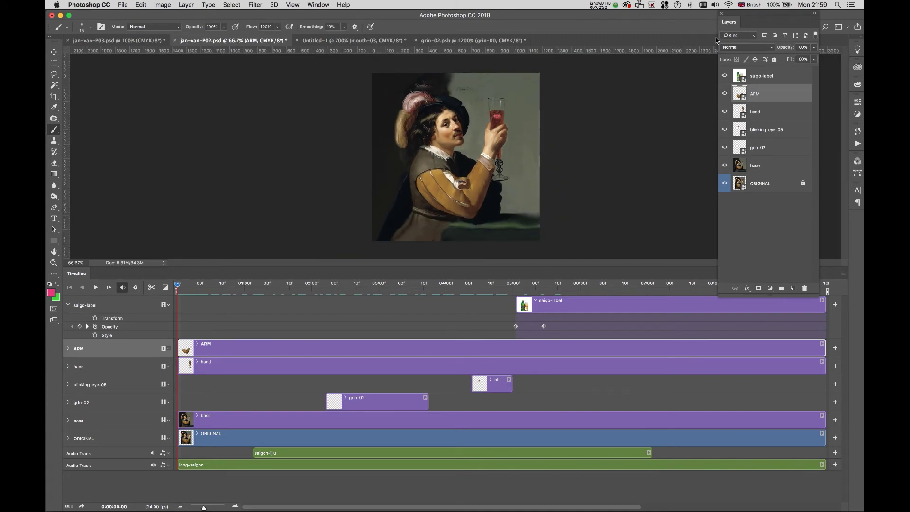
pyautogui.click(722, 14)
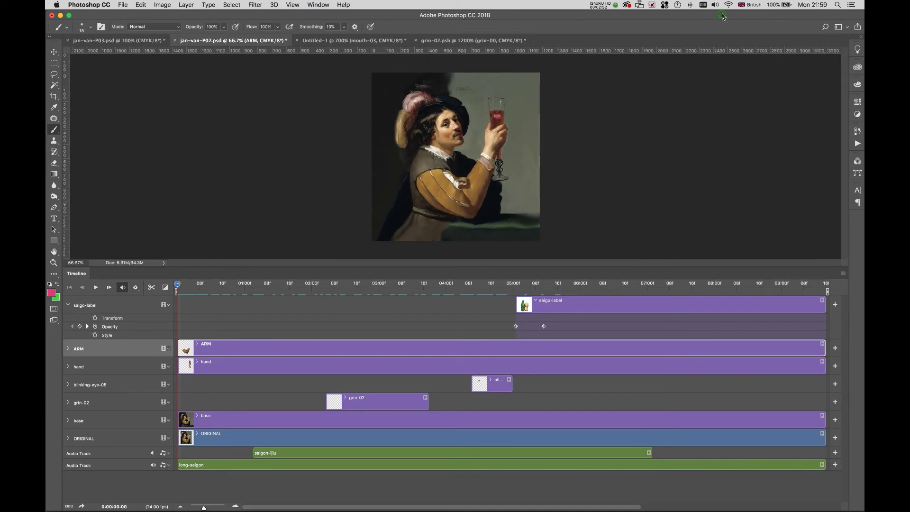
pyautogui.click(178, 285)
pyautogui.press('space')
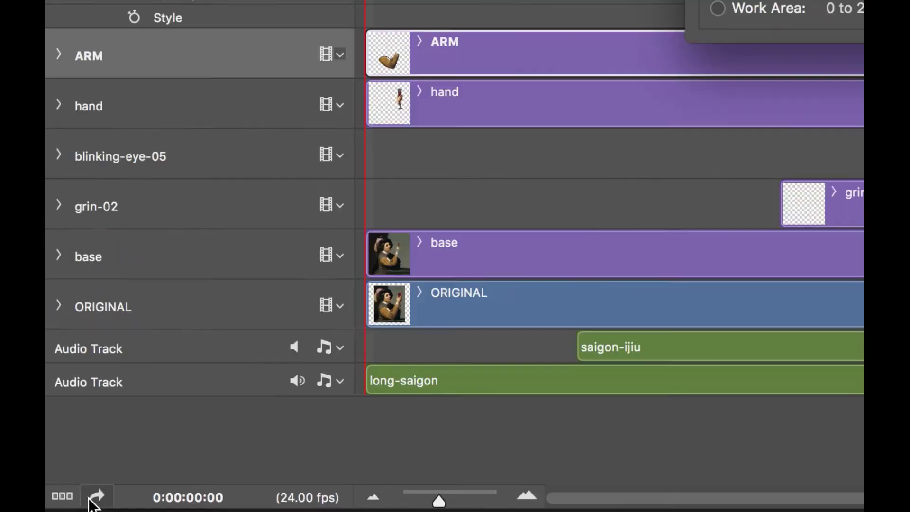
# Step: Render the jan-van-P02 animation to the Desktop as a video named saigon-beer.mp4
pyautogui.click(95, 497)
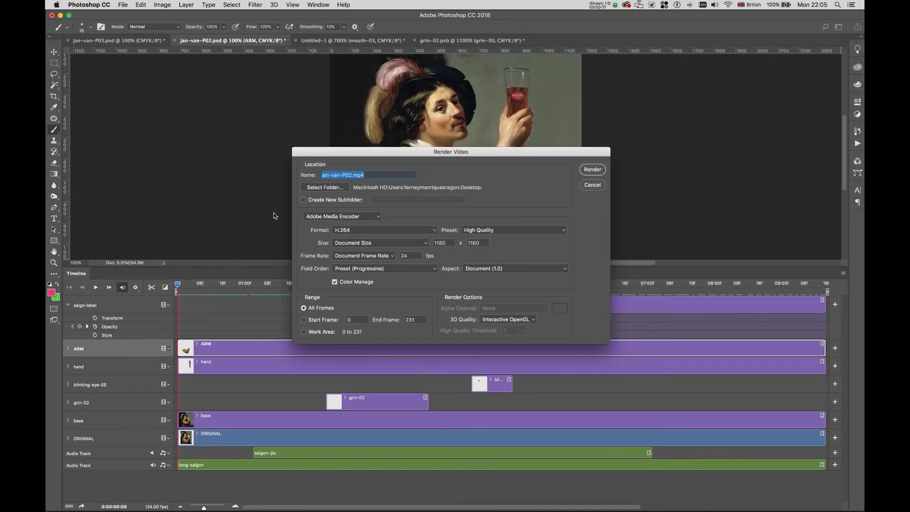
pyautogui.moveTo(351, 171); pyautogui.dragTo(308, 174)
pyautogui.write('saigon-beer')
pyautogui.click(319, 188)
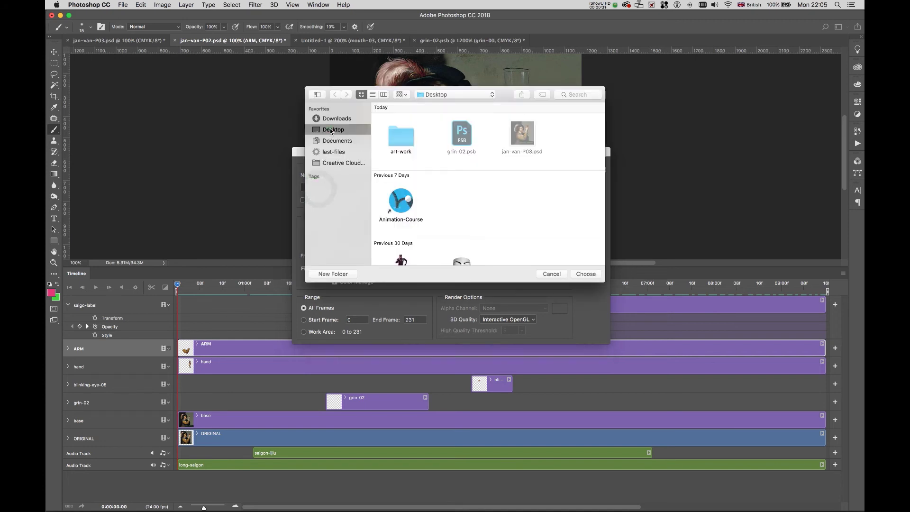
pyautogui.click(585, 274)
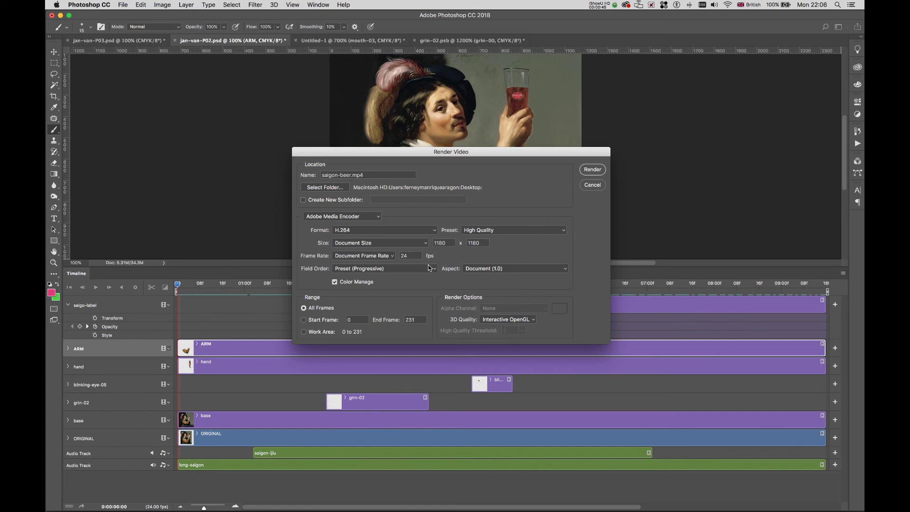
pyautogui.click(592, 169)
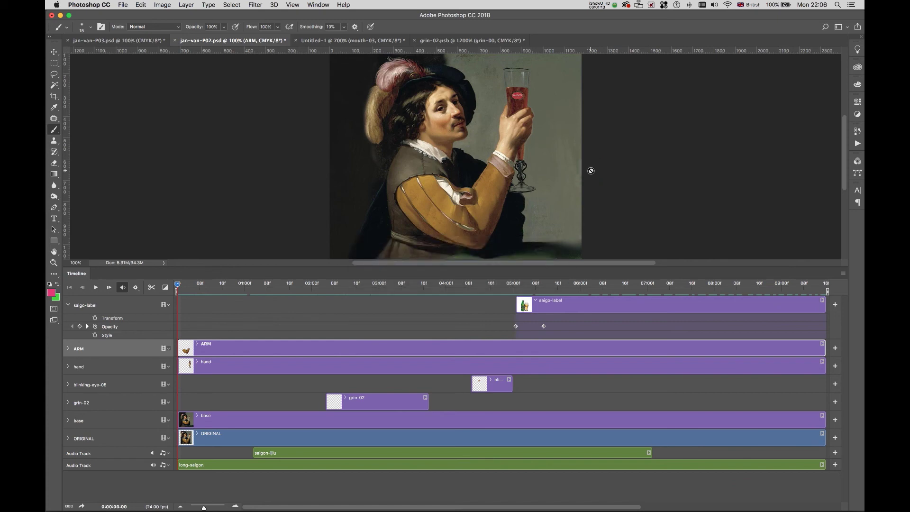
# Step: Minimize Photoshop, open saigon-beer.mp4 from the Desktop in QuickTime Player and play it at a lower volume
pyautogui.click(60, 16)
pyautogui.click(308, 81)
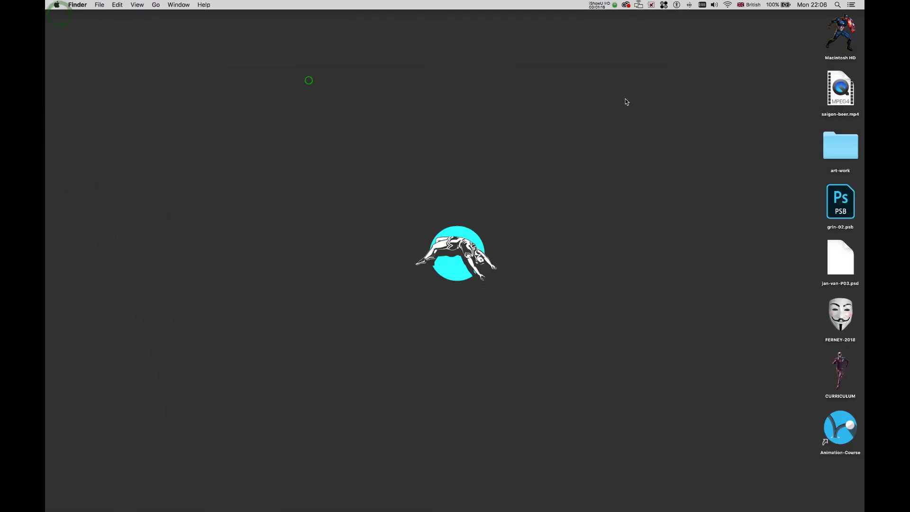
pyautogui.doubleClick(842, 94)
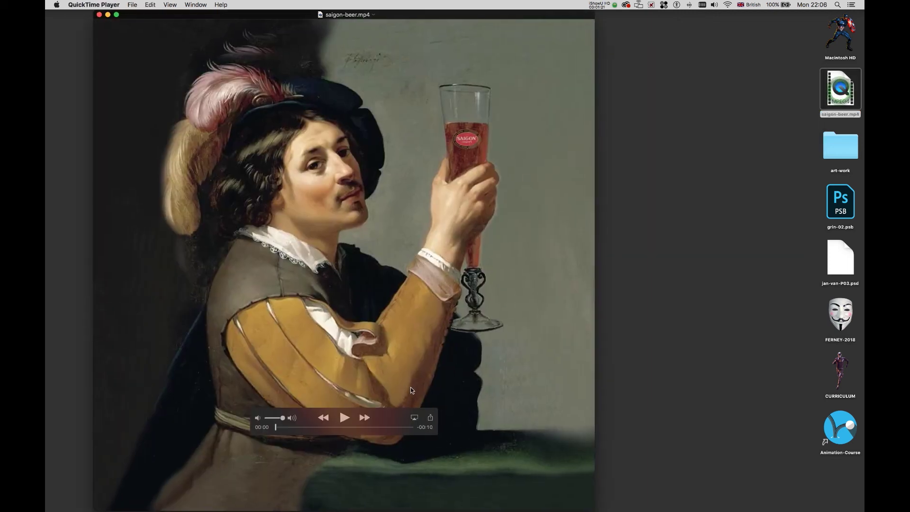
pyautogui.click(338, 417)
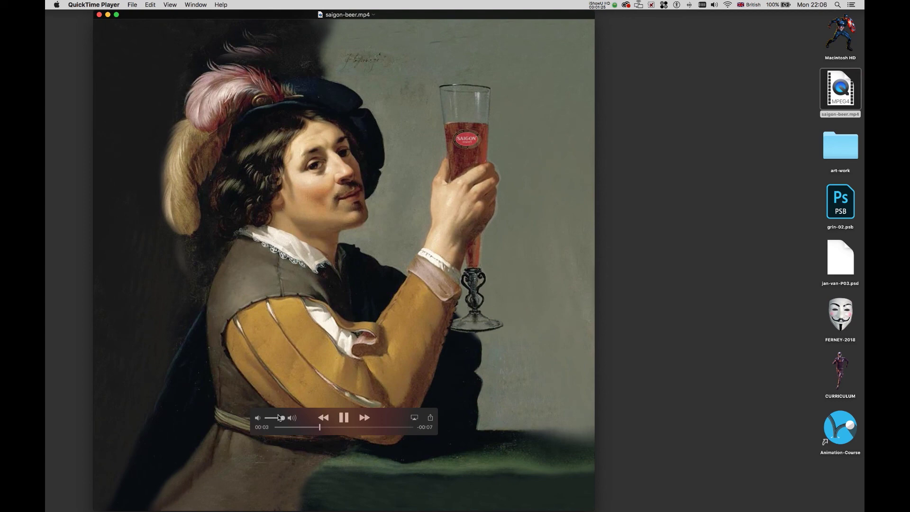
pyautogui.moveTo(284, 422); pyautogui.dragTo(276, 421)
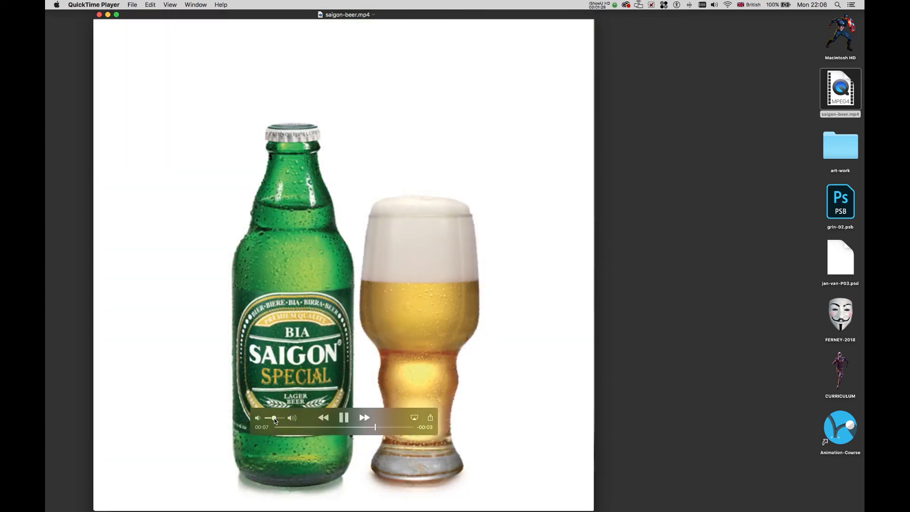